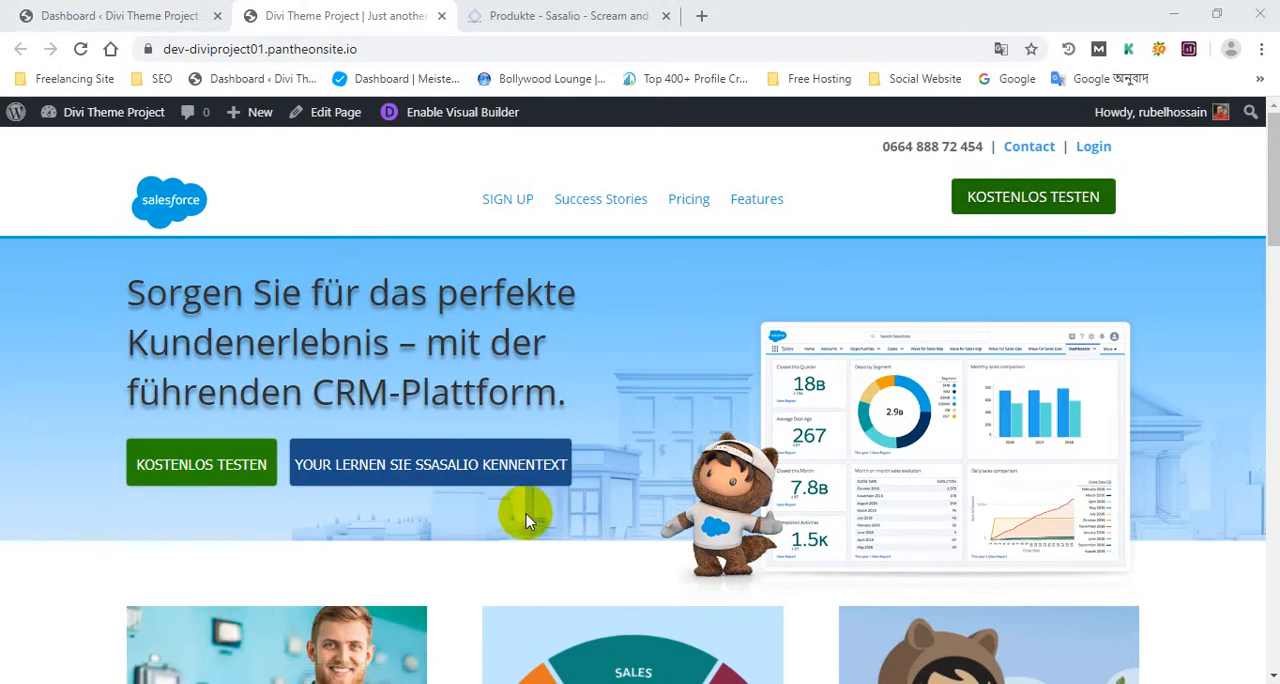
Look through the Divi project homepage from the hero section down to the footer
scroll(808, 494, "down", 1)
scroll(800, 486, "down", 15)
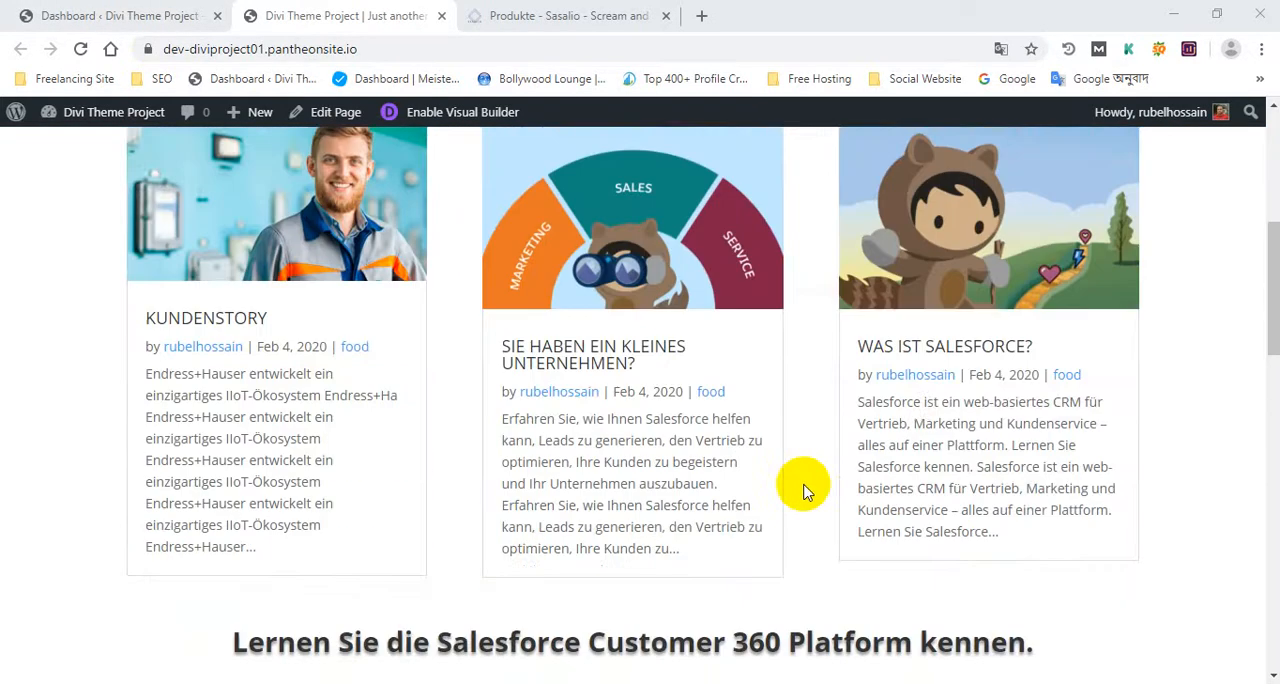
scroll(755, 444, "down", 5)
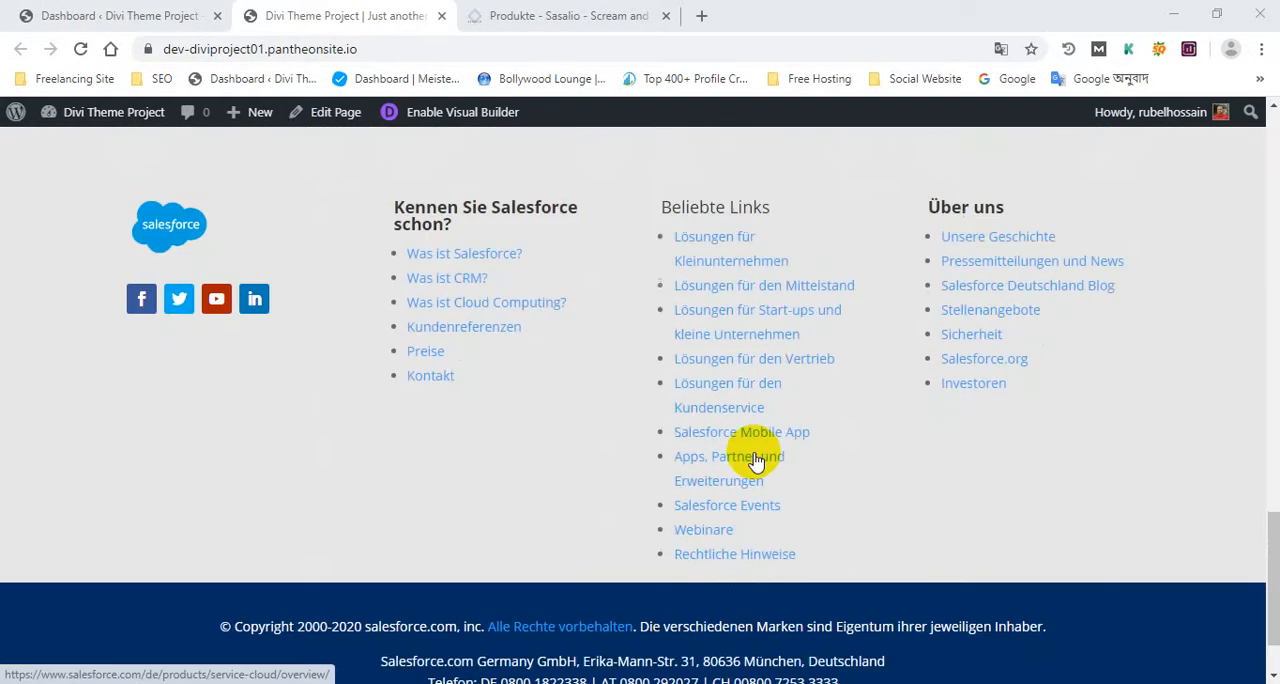
scroll(760, 459, "up", 1)
Open the Sasalio Produkte reference page and look through its sections
left_click(582, 16)
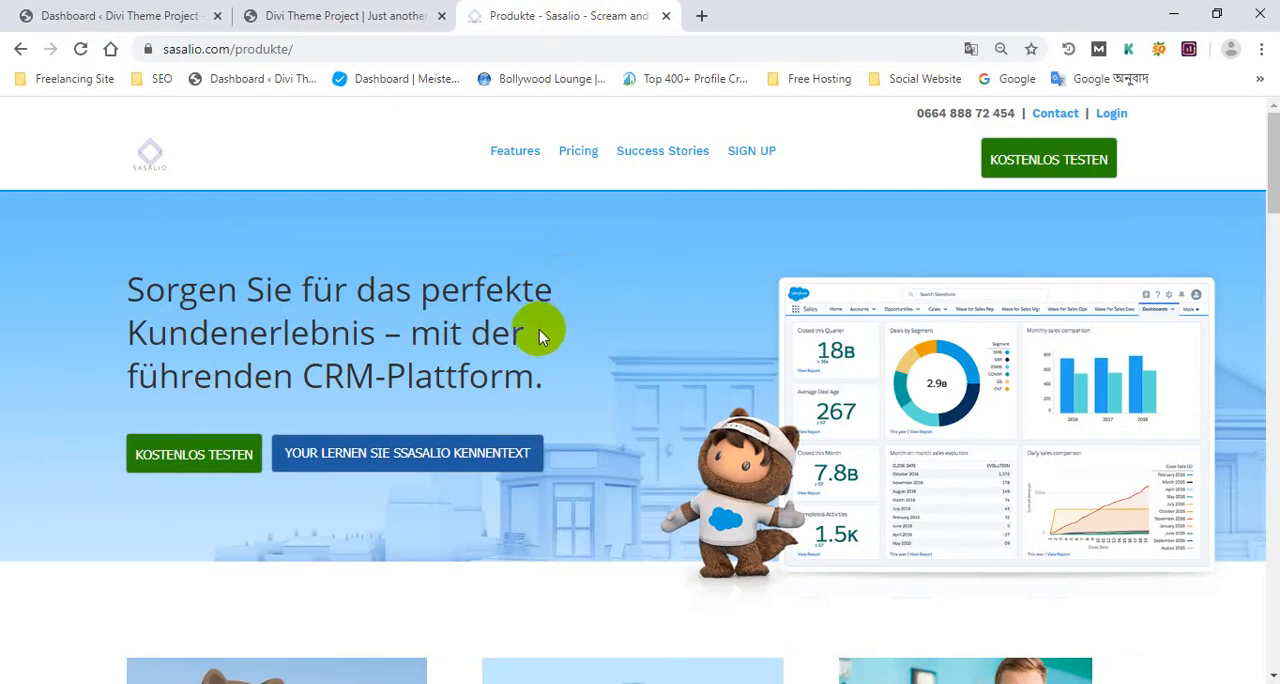
scroll(538, 336, "down", 12)
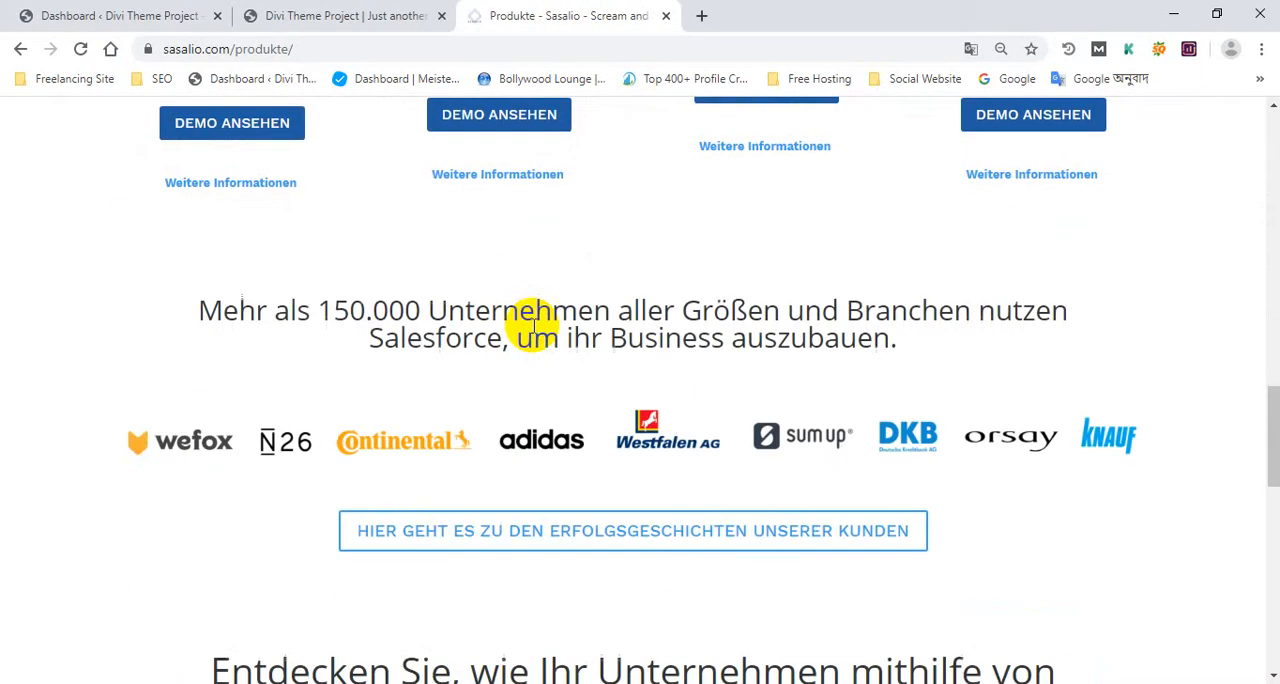
scroll(535, 336, "down", 10)
scroll(529, 334, "up", 6)
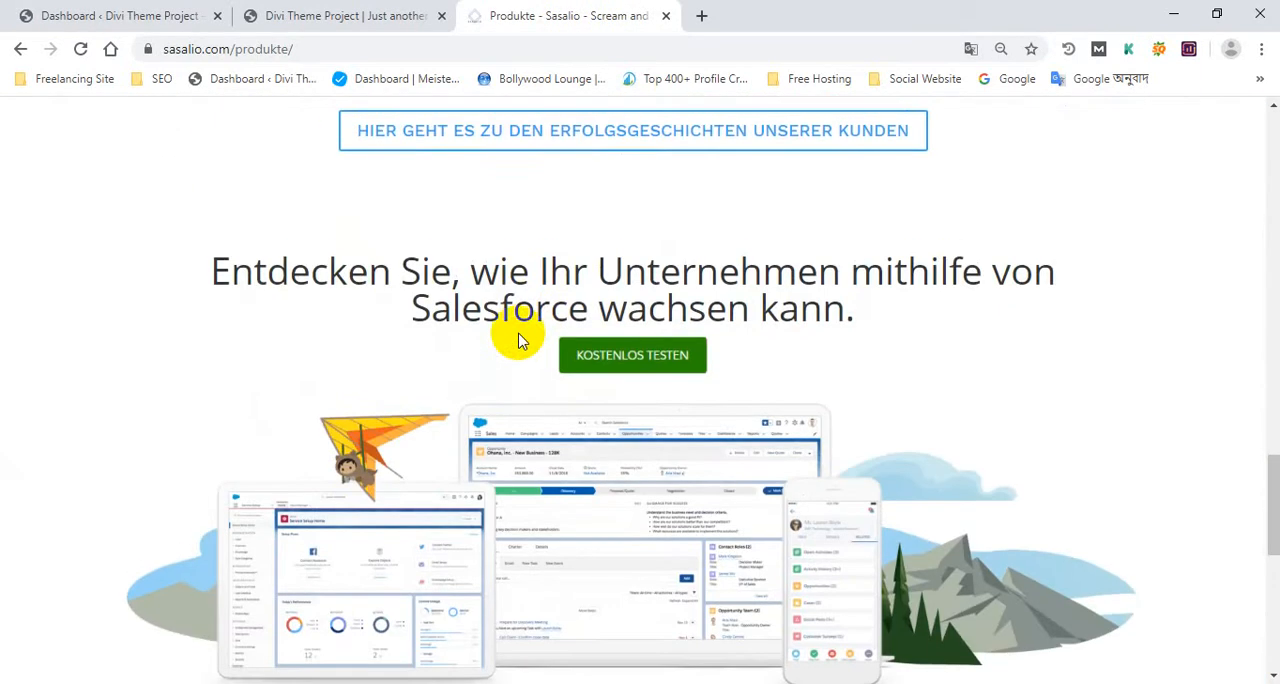
scroll(515, 340, "up", 15)
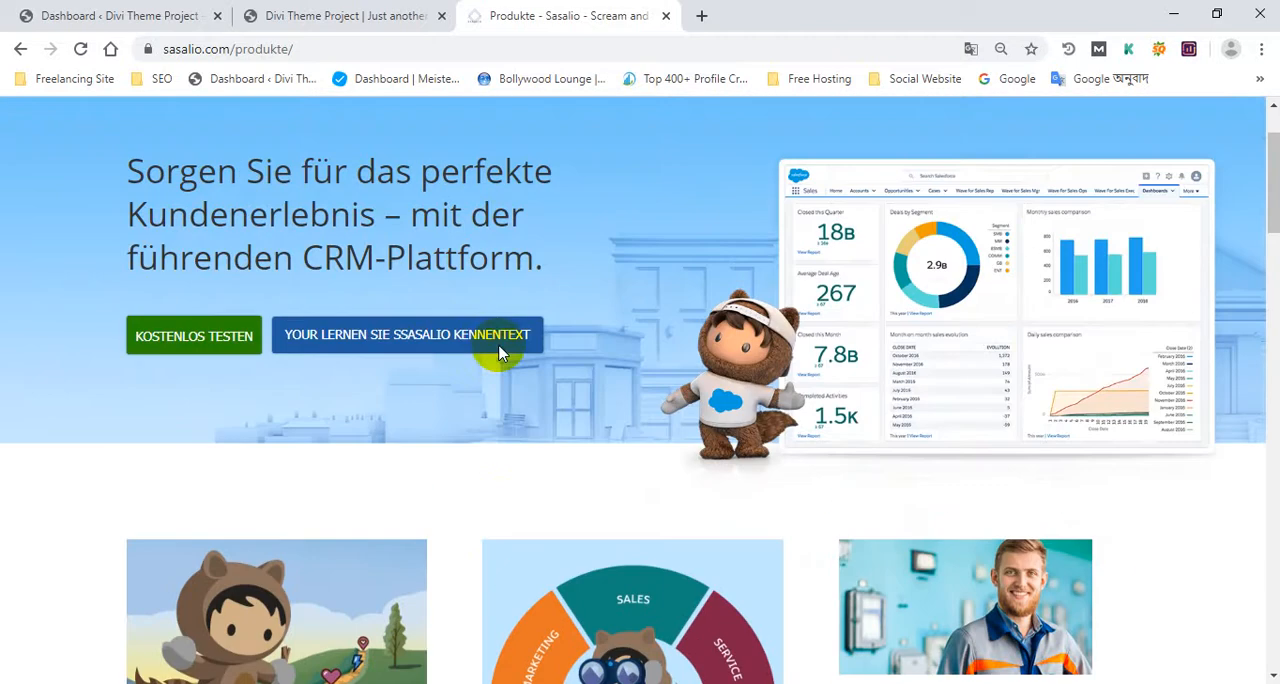
scroll(497, 350, "down", 10)
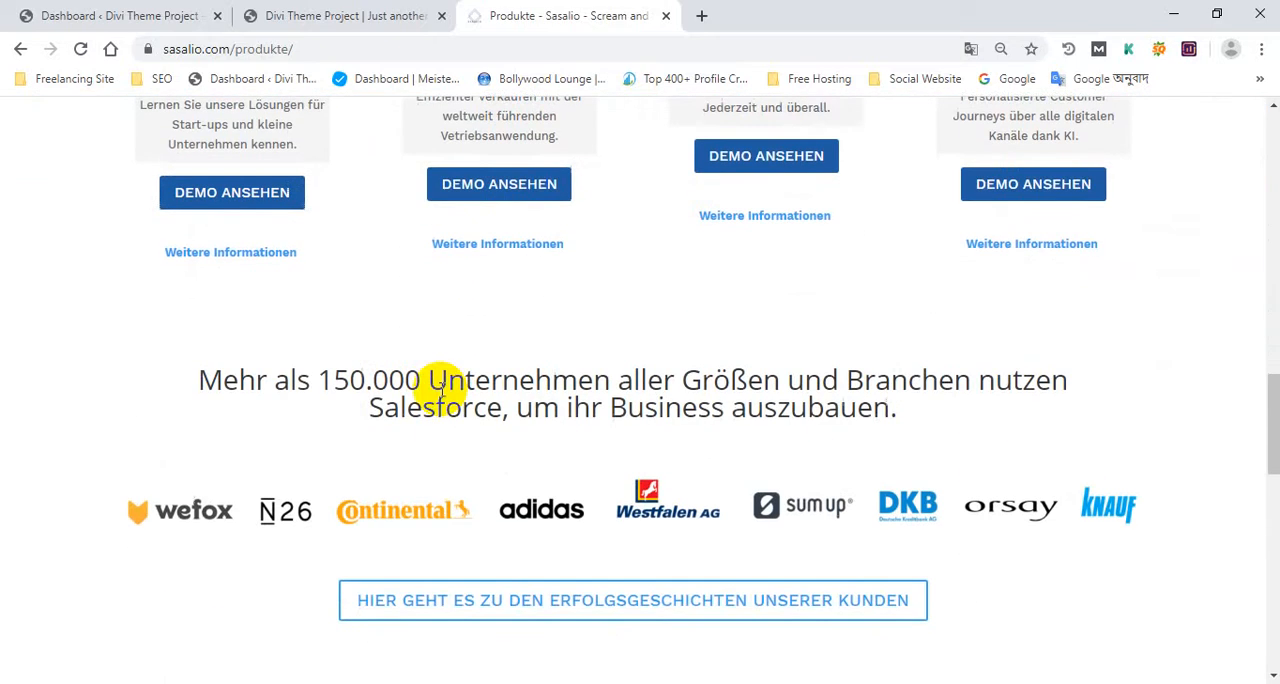
scroll(186, 214, "down", 2)
scroll(189, 189, "up", 1)
Examine the customer logos section and the "Entdecken Sie" section of the reference page by highlighting them
left_click_drag(189, 189, 1150, 650)
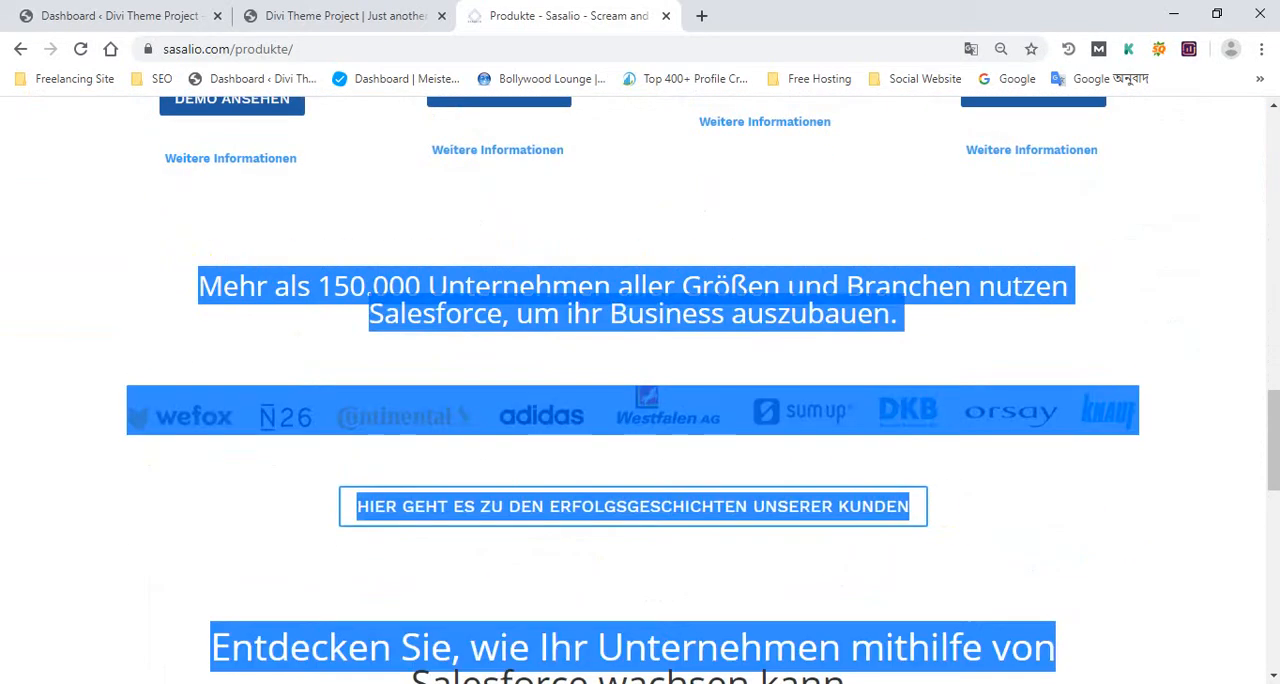
left_click_drag(1275, 650, 1271, 490)
left_click(1170, 448)
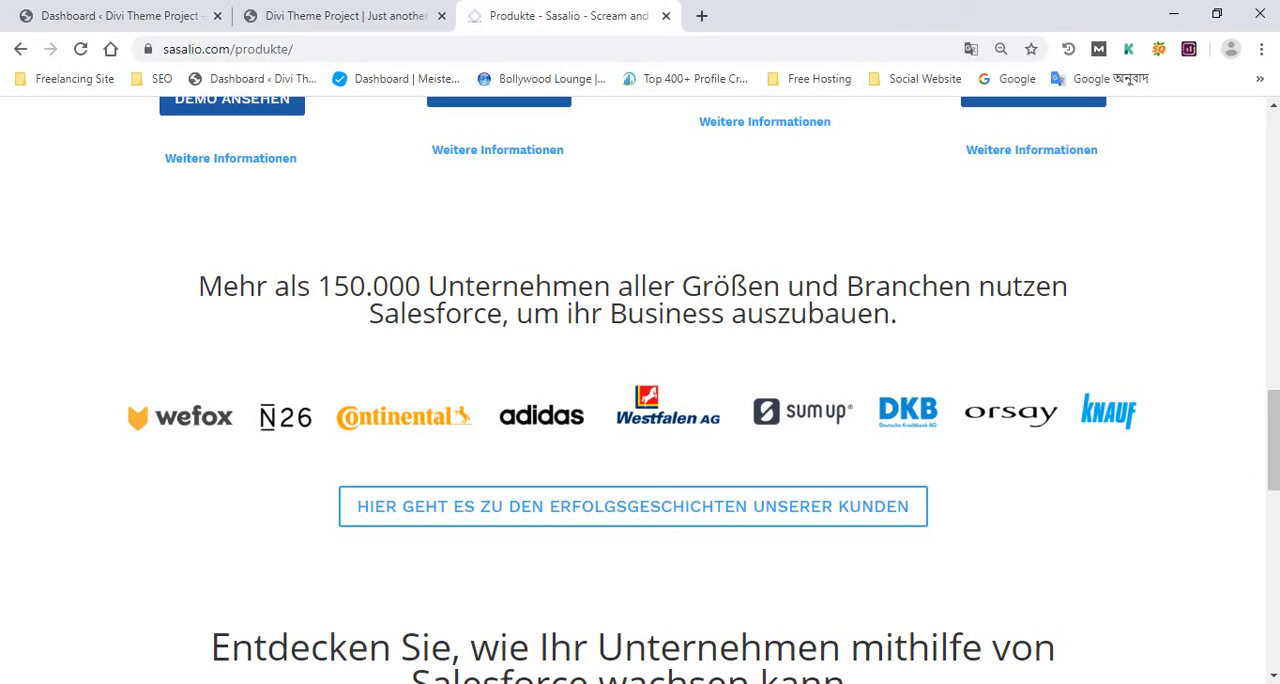
left_click_drag(180, 260, 1058, 540)
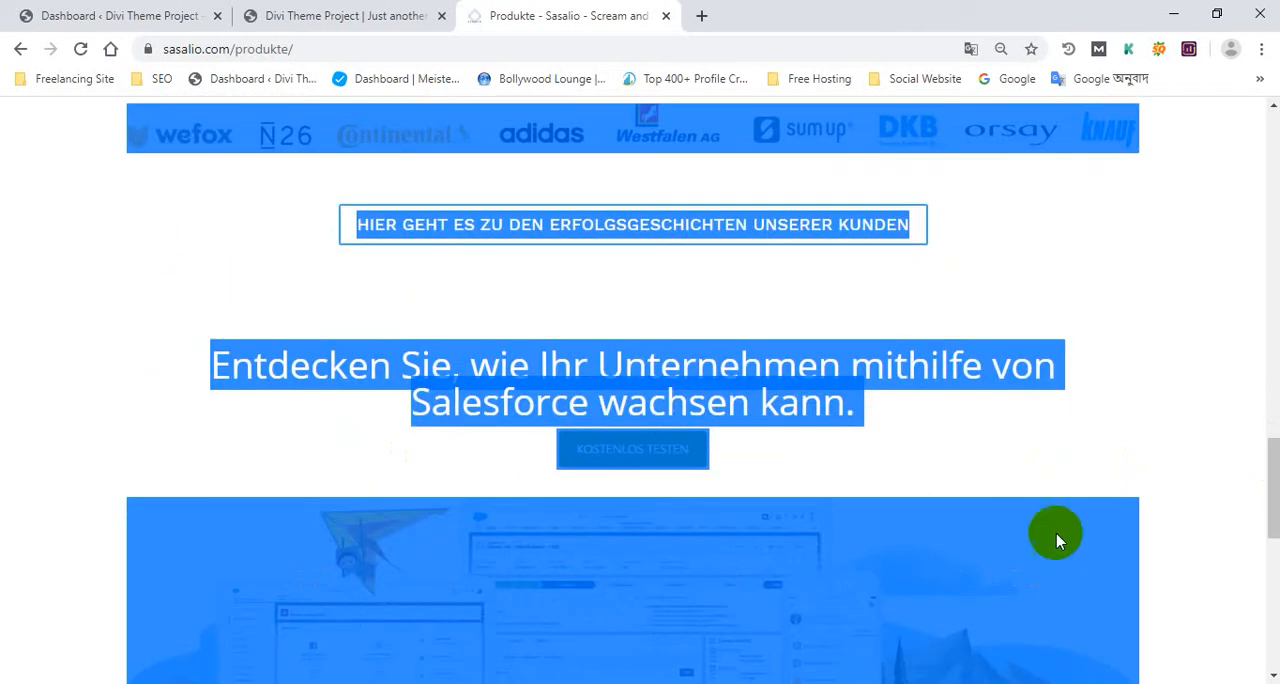
left_click(1215, 409)
scroll(263, 240, "up", 4)
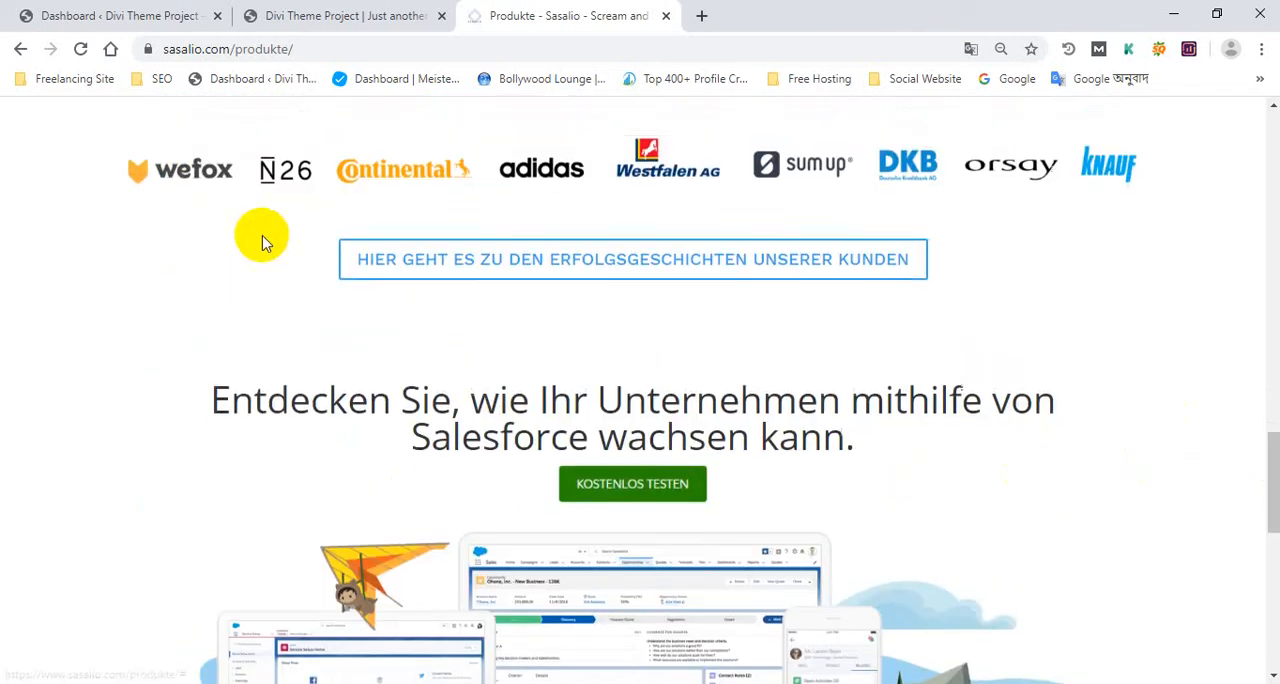
scroll(263, 260, "up", 10)
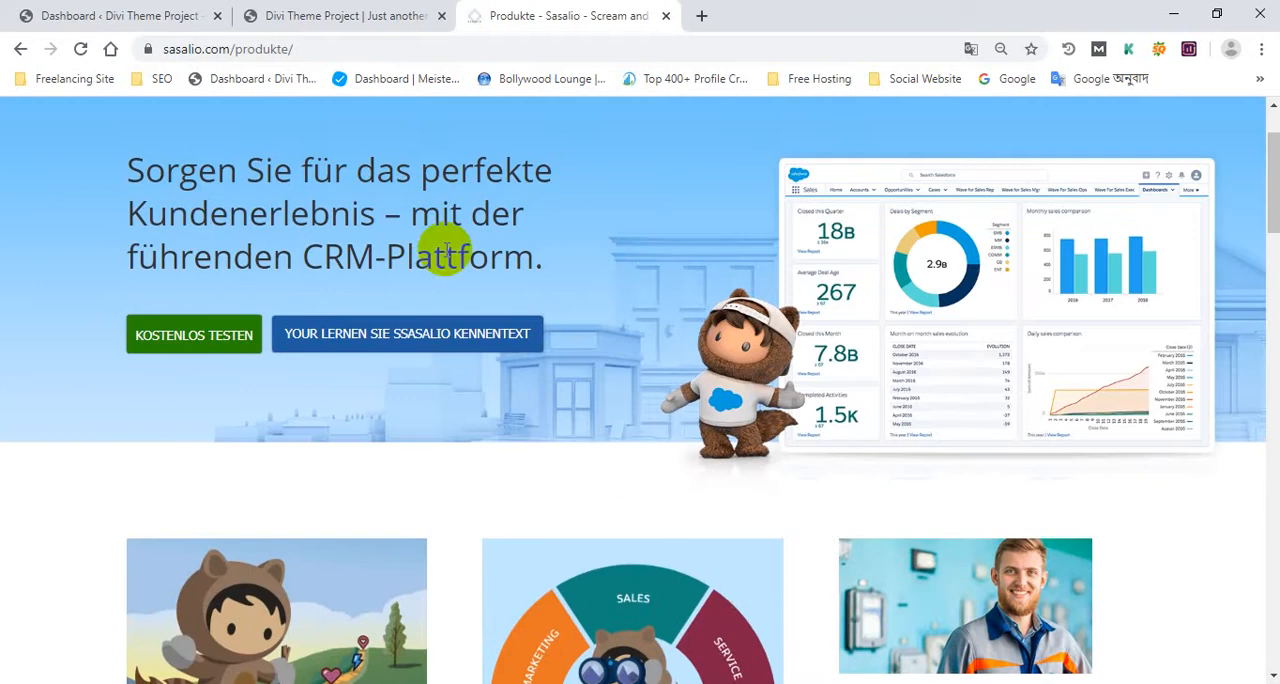
Return to the Divi project homepage and examine its hero heading, blog posts, Start-ups card rows and footer against the reference page
left_click(334, 15)
scroll(571, 414, "up", 5)
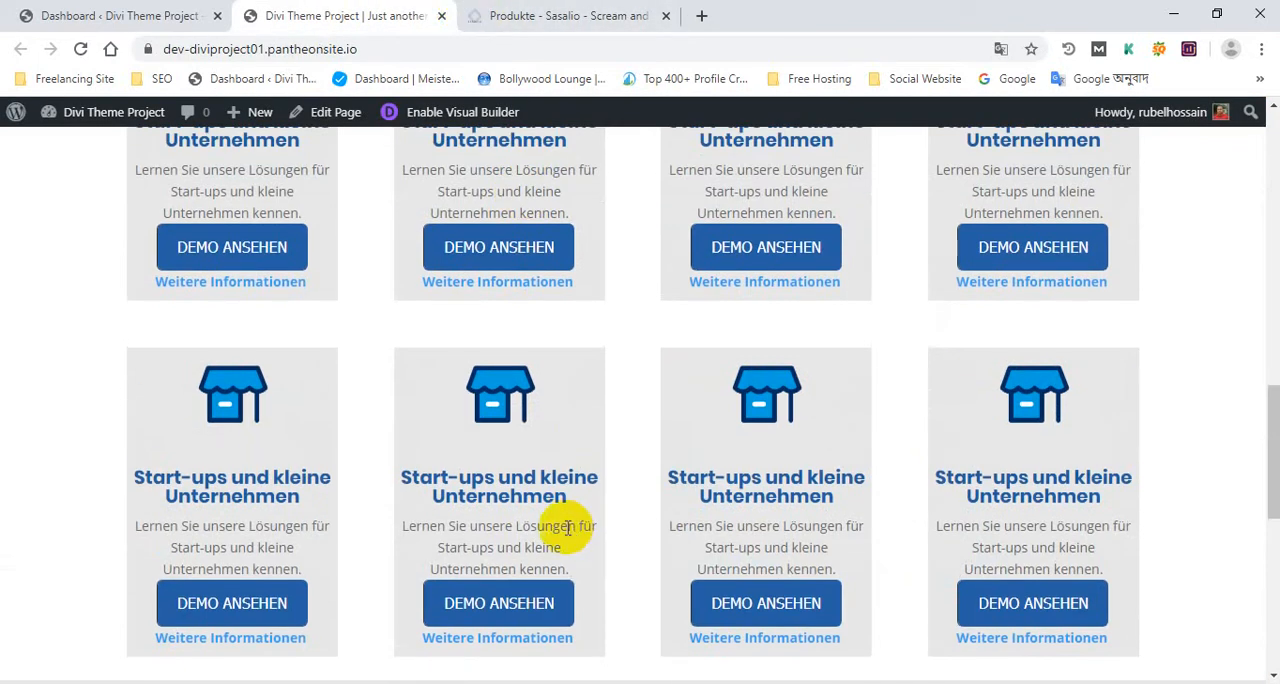
scroll(562, 525, "up", 2)
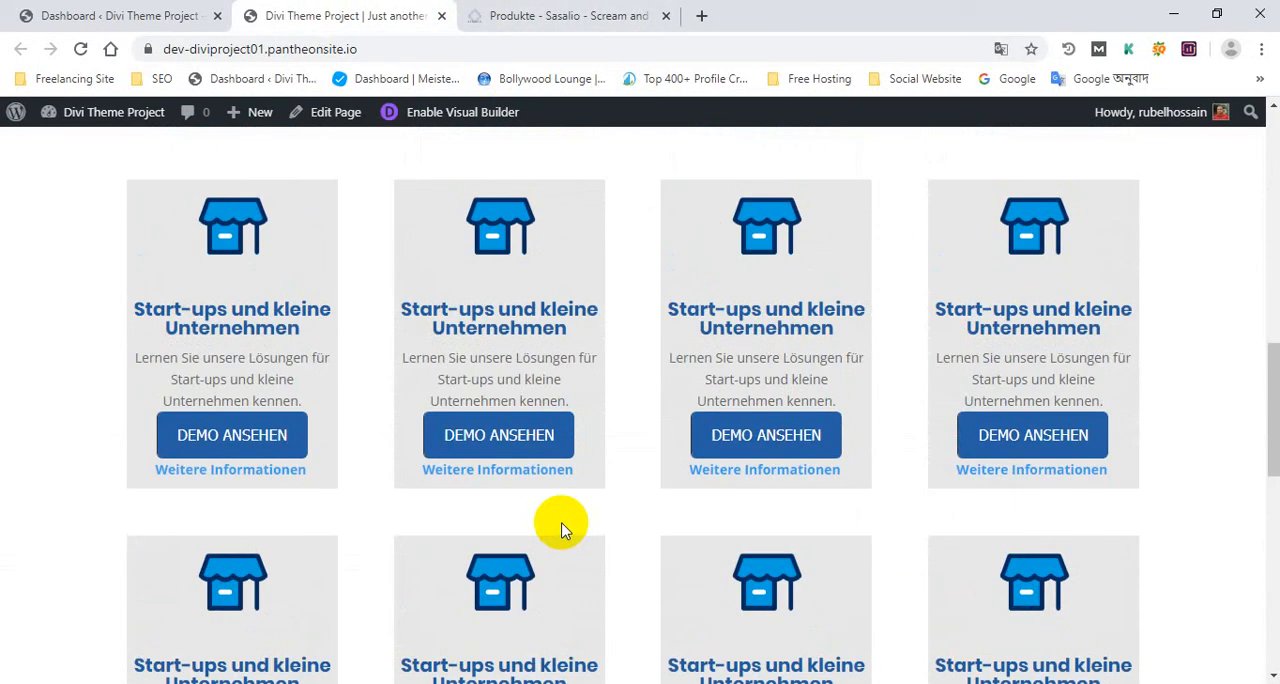
scroll(562, 528, "up", 3)
scroll(583, 540, "down", 5)
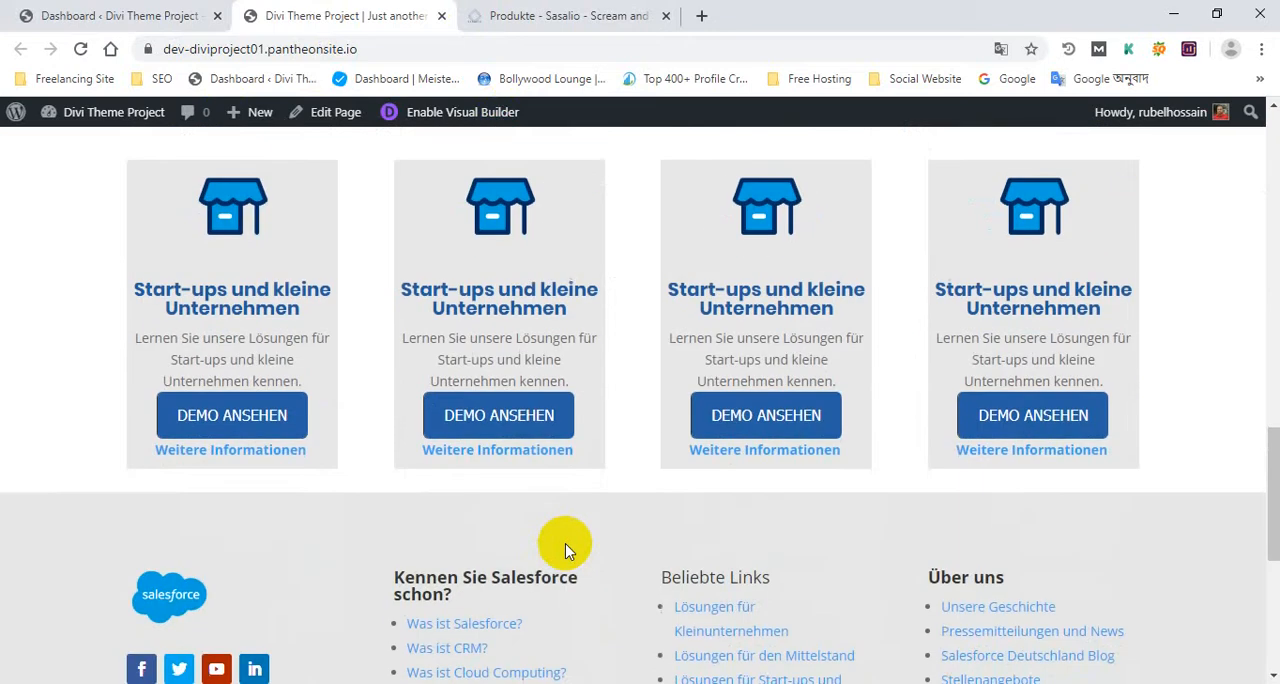
scroll(565, 550, "down", 5)
scroll(567, 550, "up", 20)
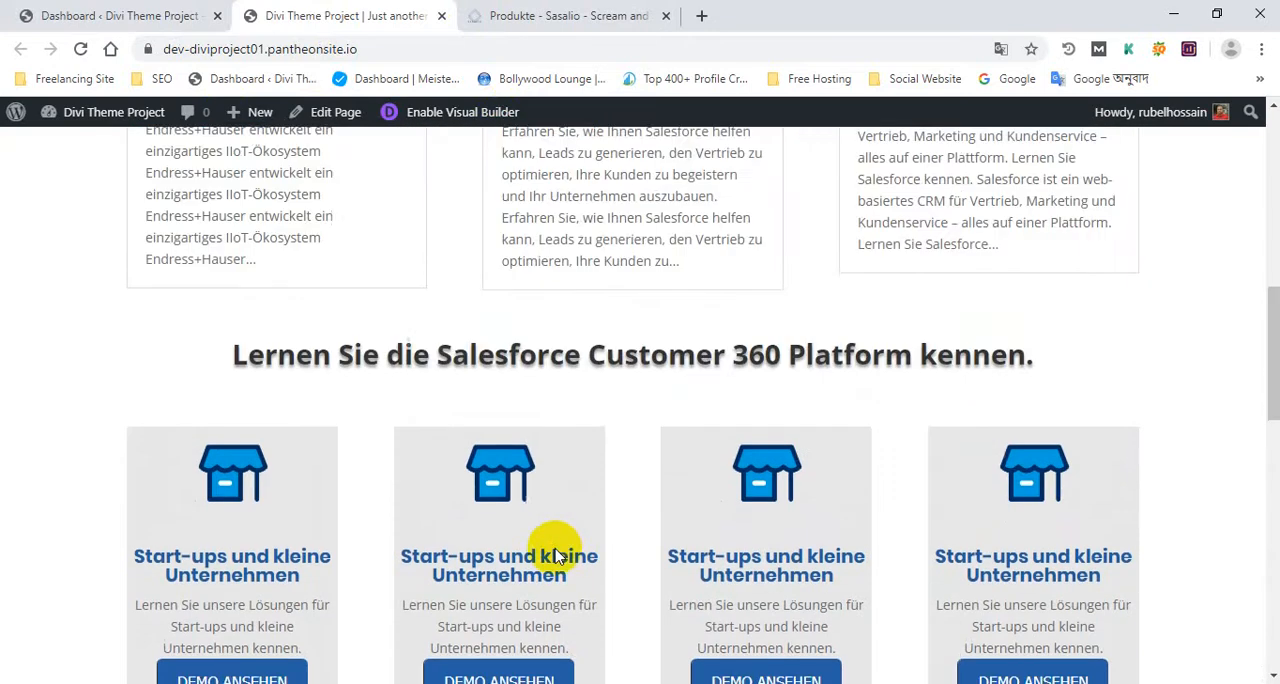
scroll(620, 410, "down", 3)
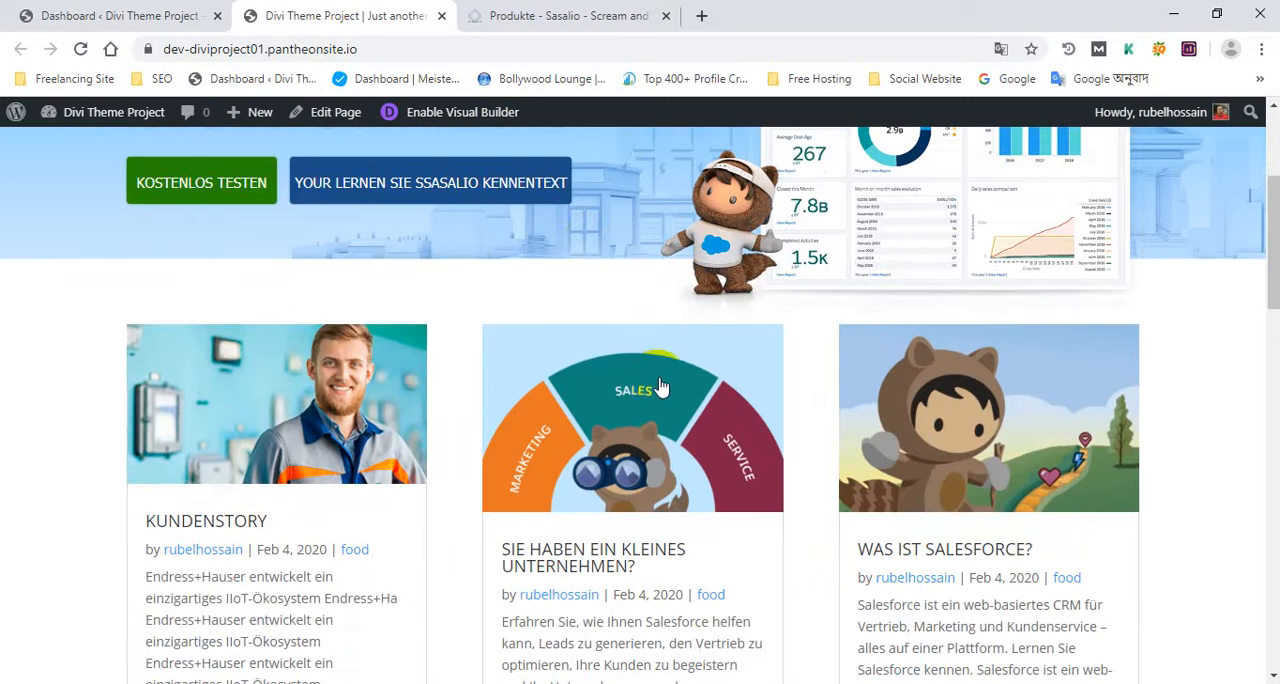
scroll(651, 390, "up", 3)
left_click_drag(651, 406, 97, 273)
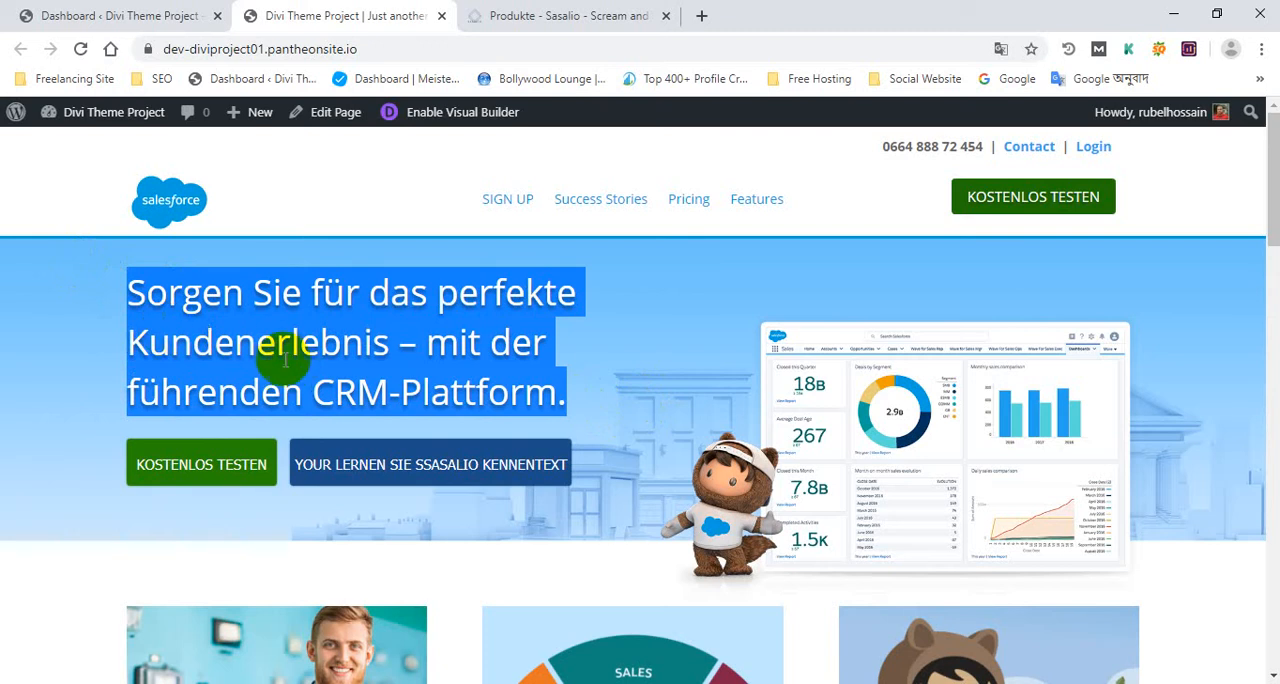
scroll(300, 355, "down", 15)
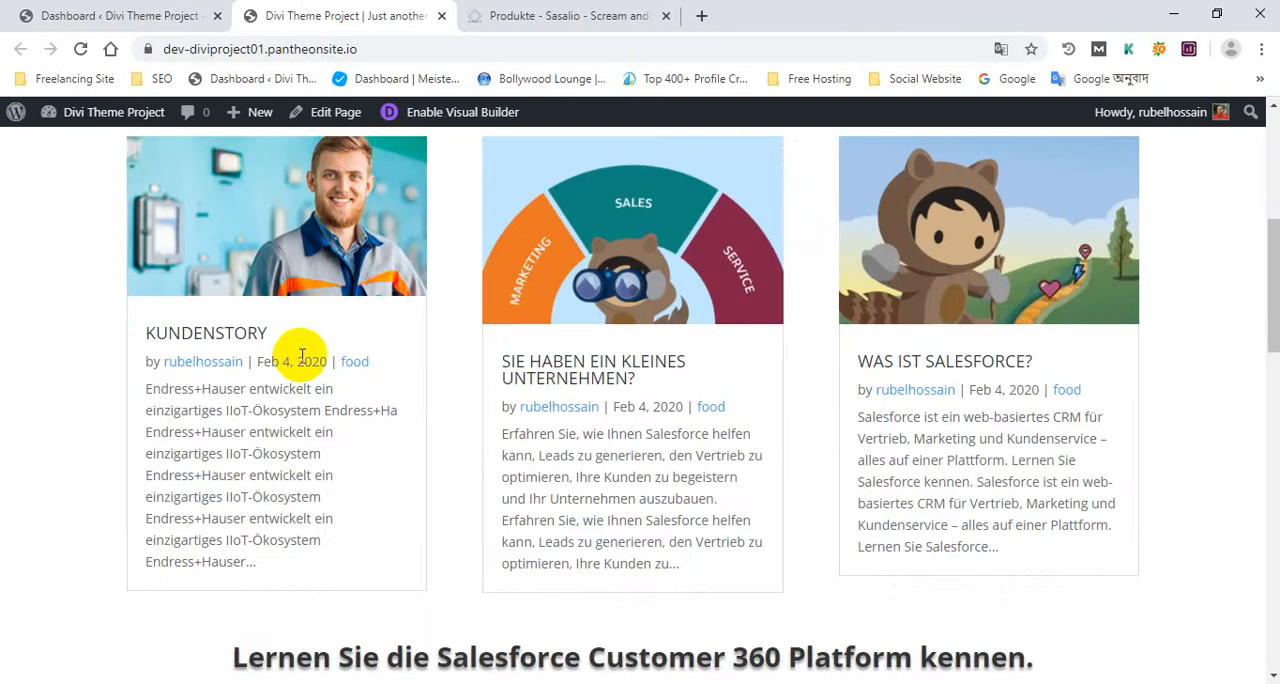
scroll(313, 370, "up", 7)
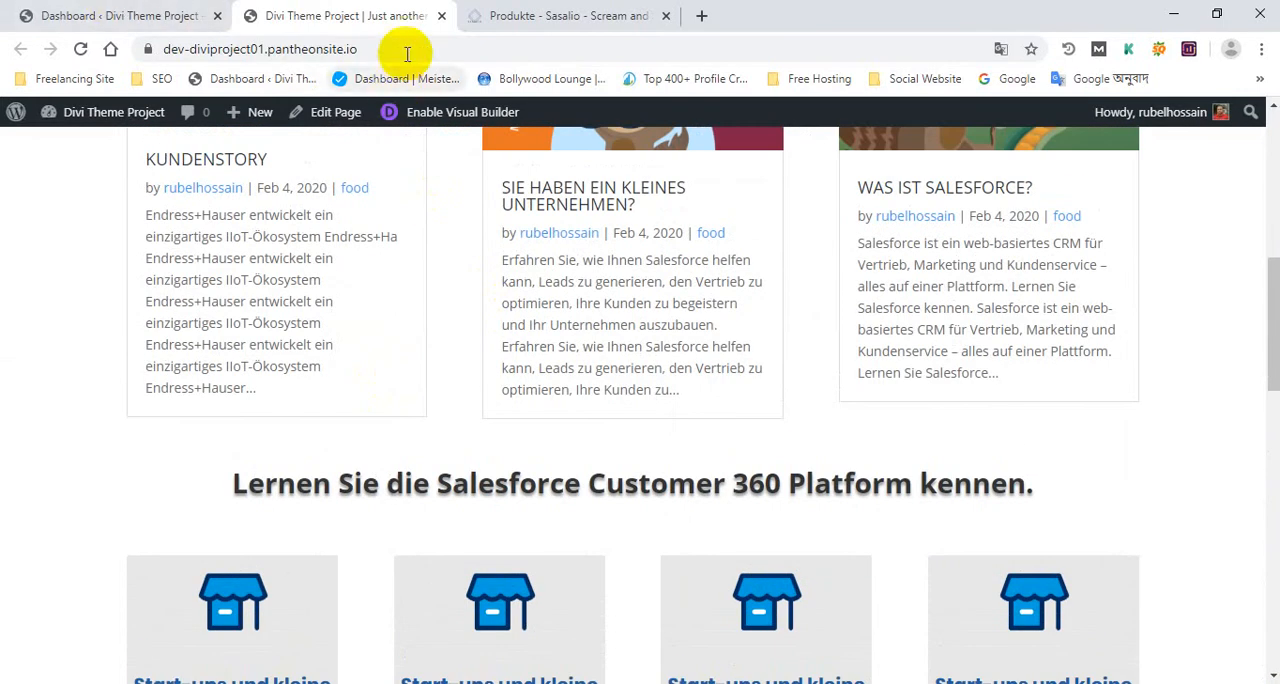
Compare the site's homepage address with the WordPress dashboard address ending in wp-admin/, and look over the dashboard
left_click(110, 16)
left_click(405, 8)
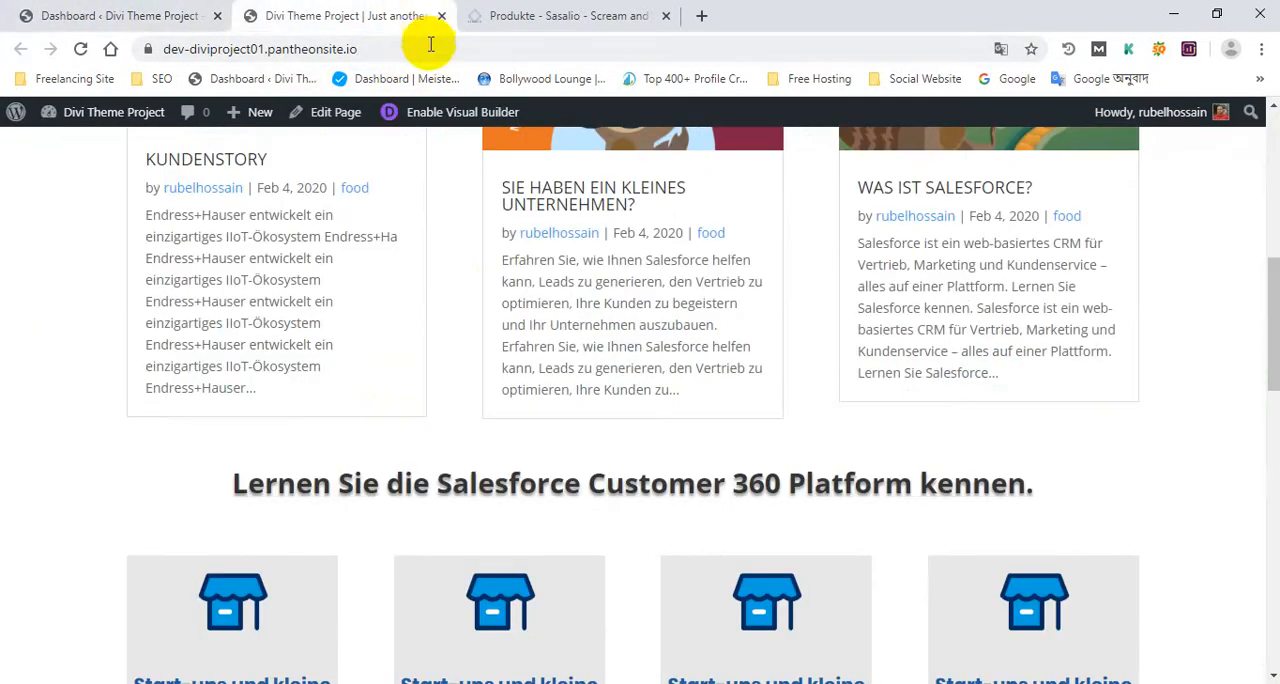
left_click(200, 14)
left_click_drag(362, 49, 400, 49)
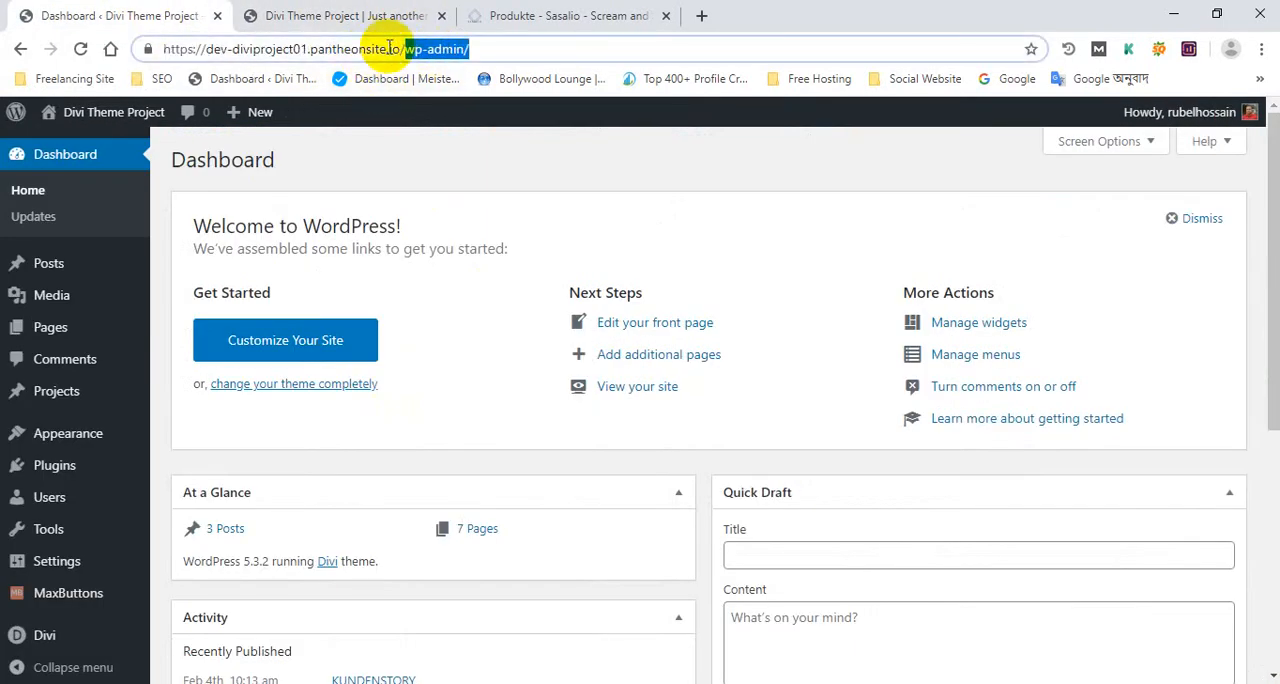
left_click(355, 18)
left_click(438, 49)
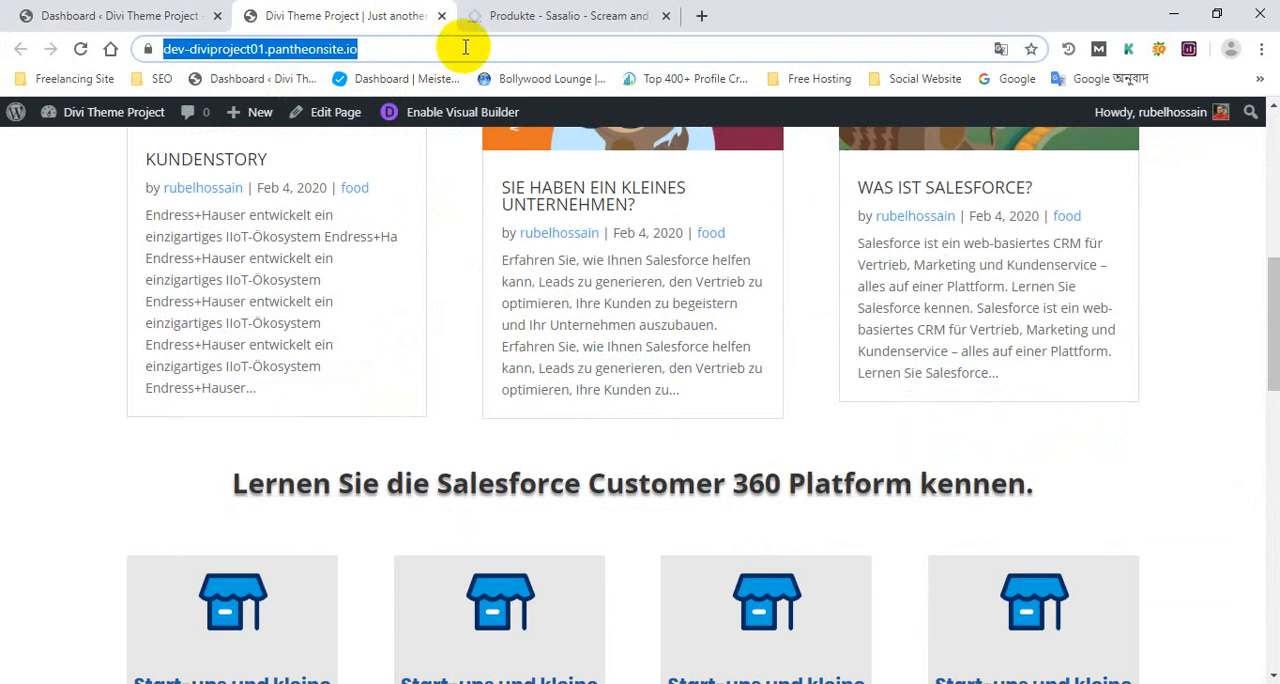
left_click(466, 47)
left_click(185, 16)
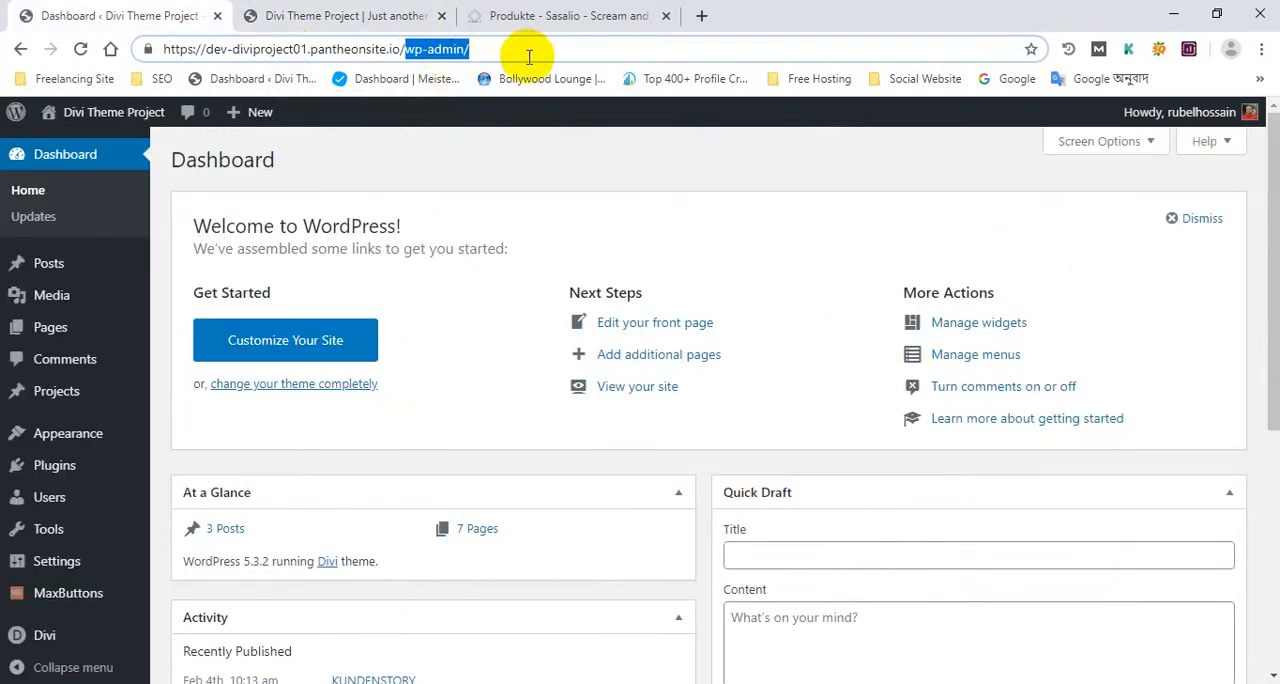
left_click(395, 15)
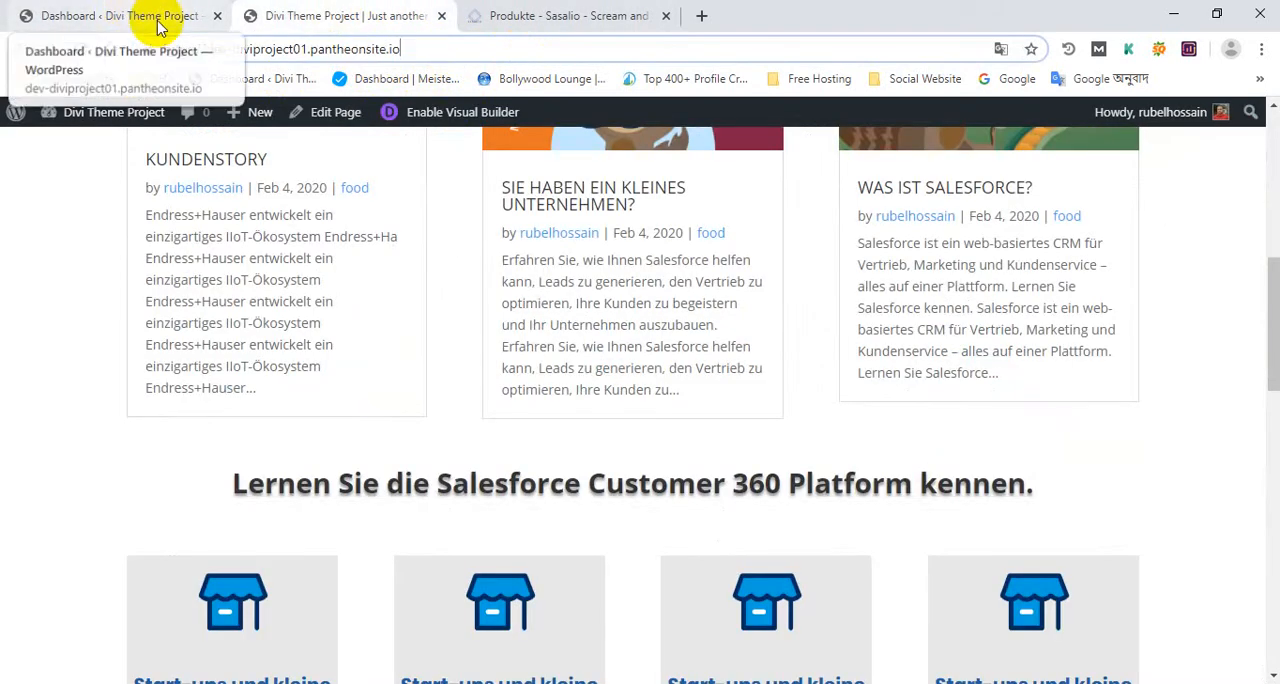
left_click(113, 10)
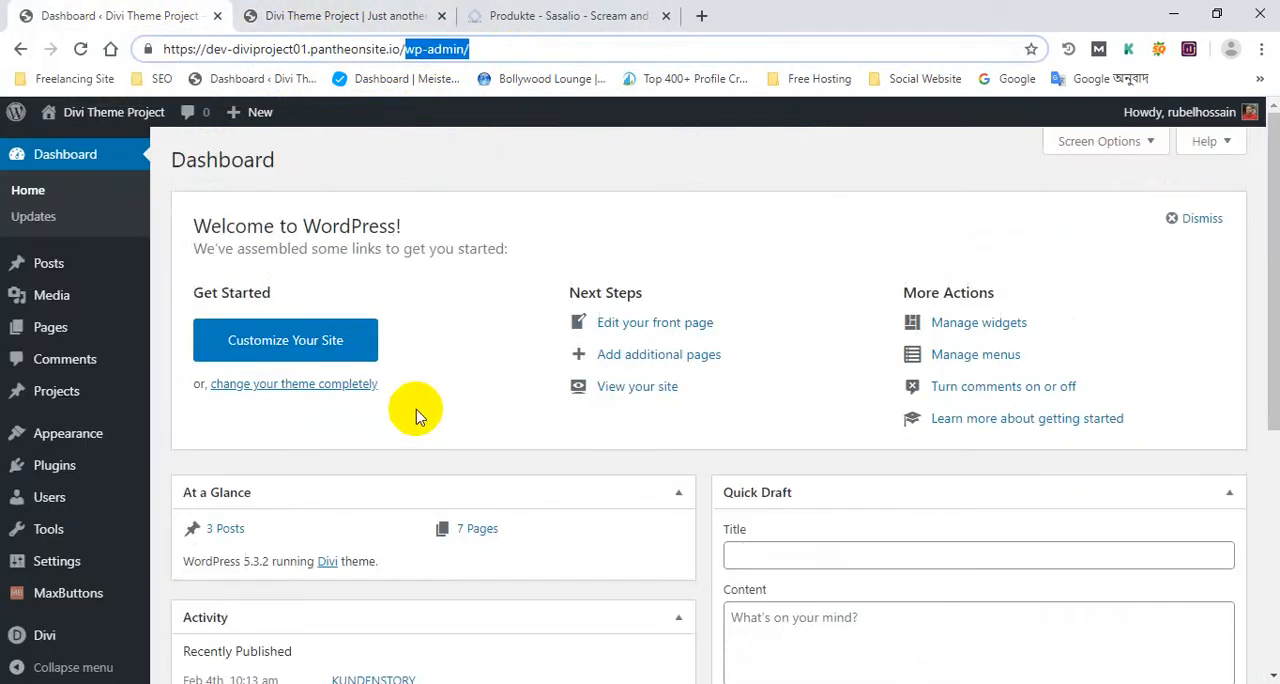
scroll(418, 415, "down", 5)
scroll(414, 414, "up", 5)
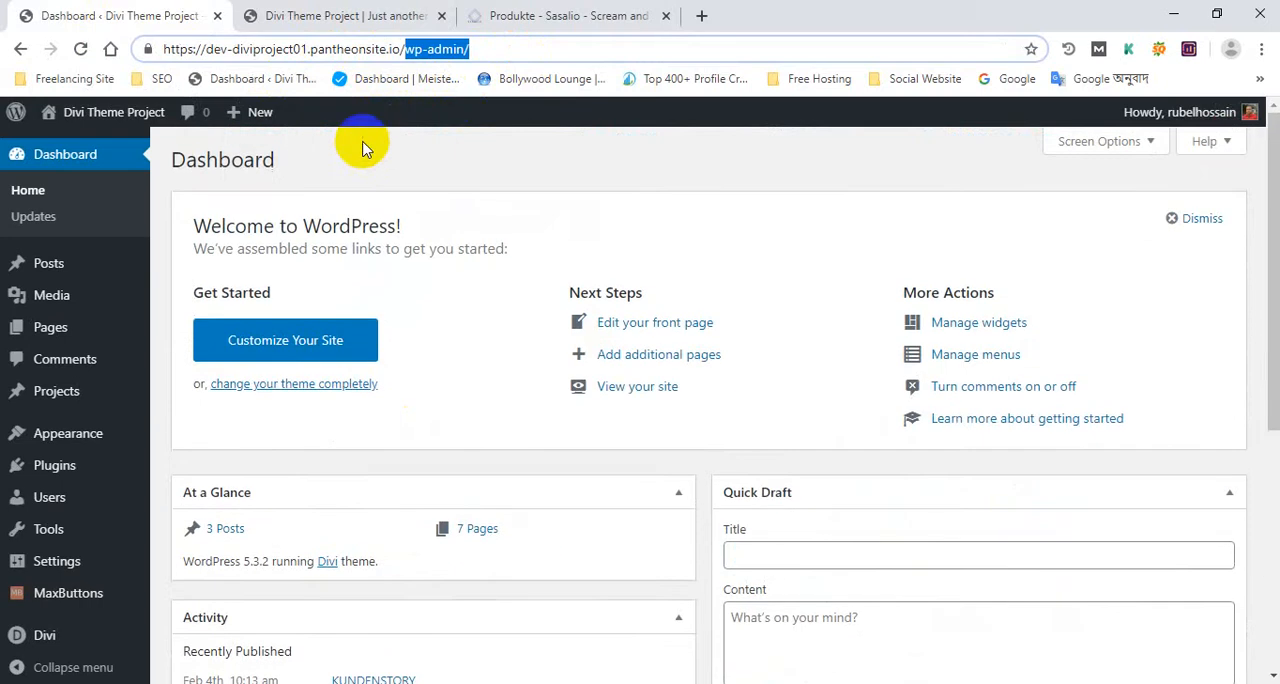
Return to the Divi project homepage, review its sections and enable the Visual Builder for the page
left_click(370, 15)
scroll(429, 306, "up", 4)
scroll(429, 306, "down", 1)
scroll(552, 288, "up", 4)
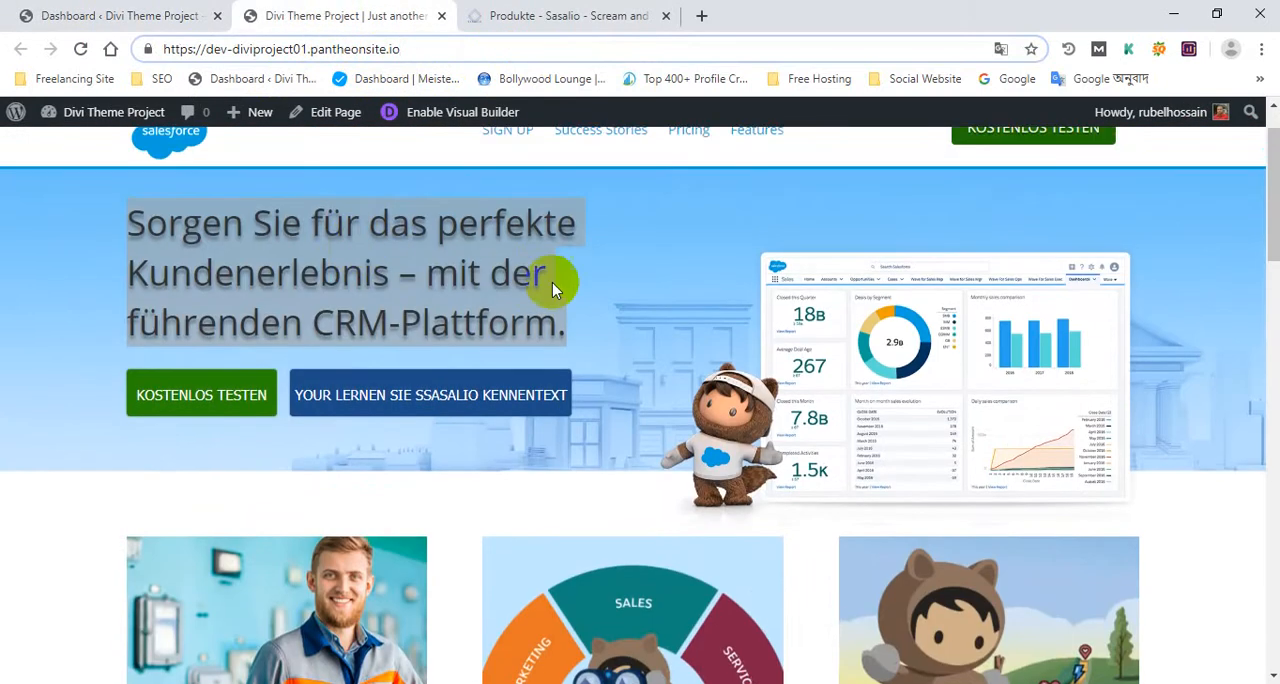
scroll(570, 282, "up", 1)
left_click(606, 270)
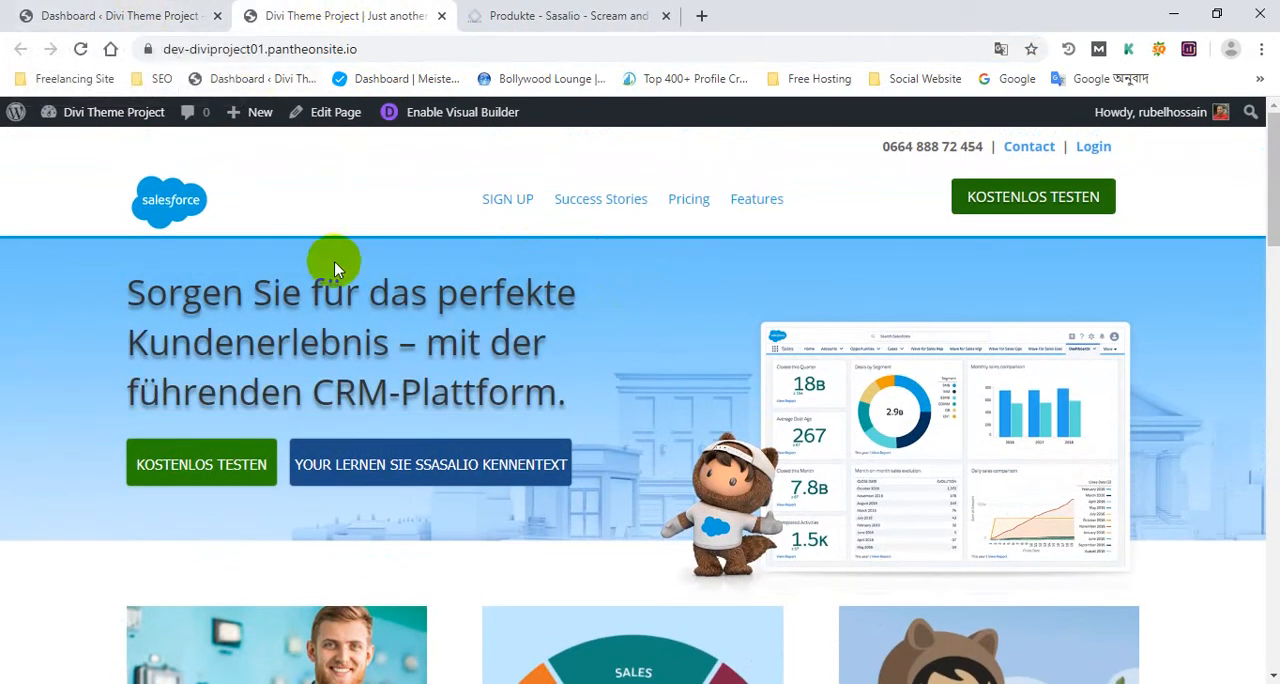
scroll(447, 308, "down", 5)
scroll(447, 308, "down", 10)
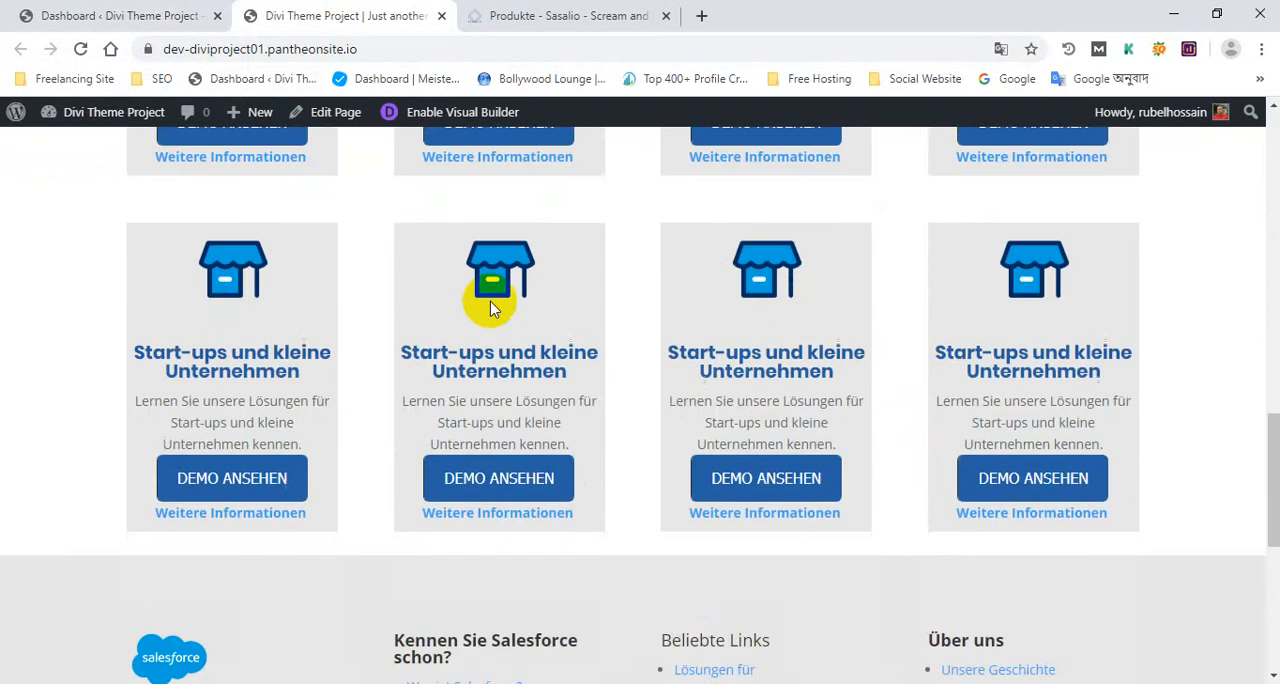
scroll(487, 305, "up", 15)
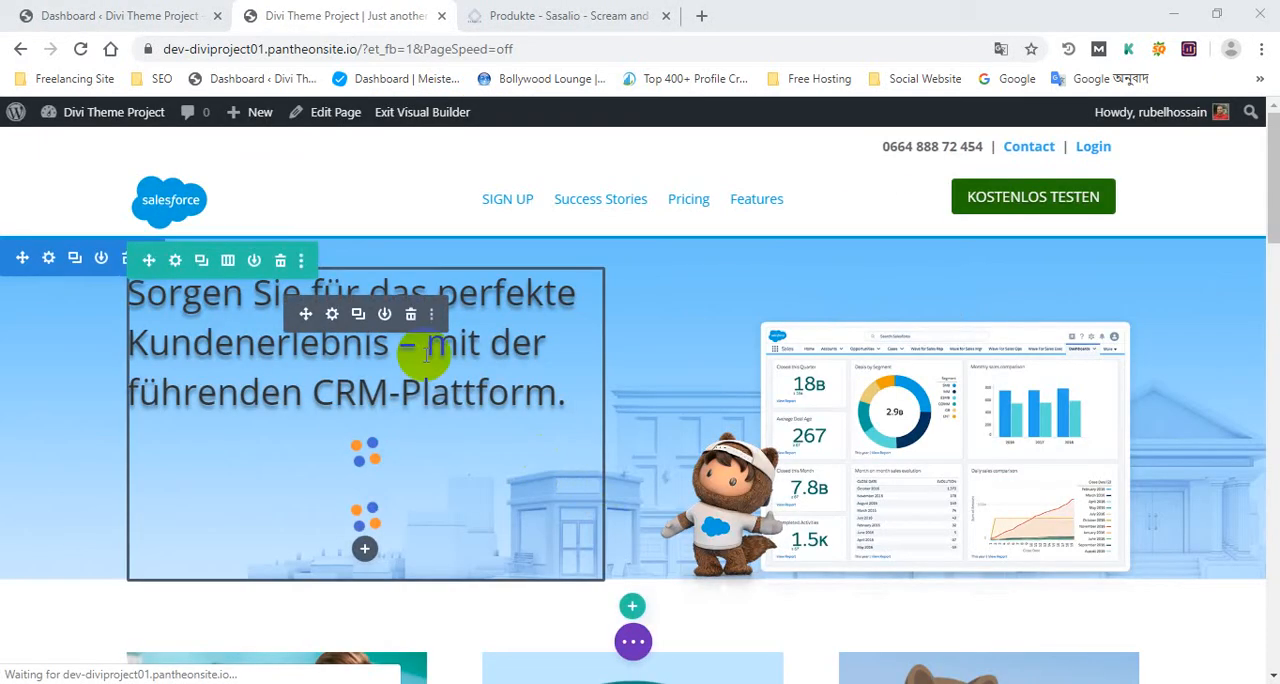
Look through the homepage in the Visual Builder down to the footer, and go back to the Sasalio Produkte reference page
scroll(422, 355, "down", 12)
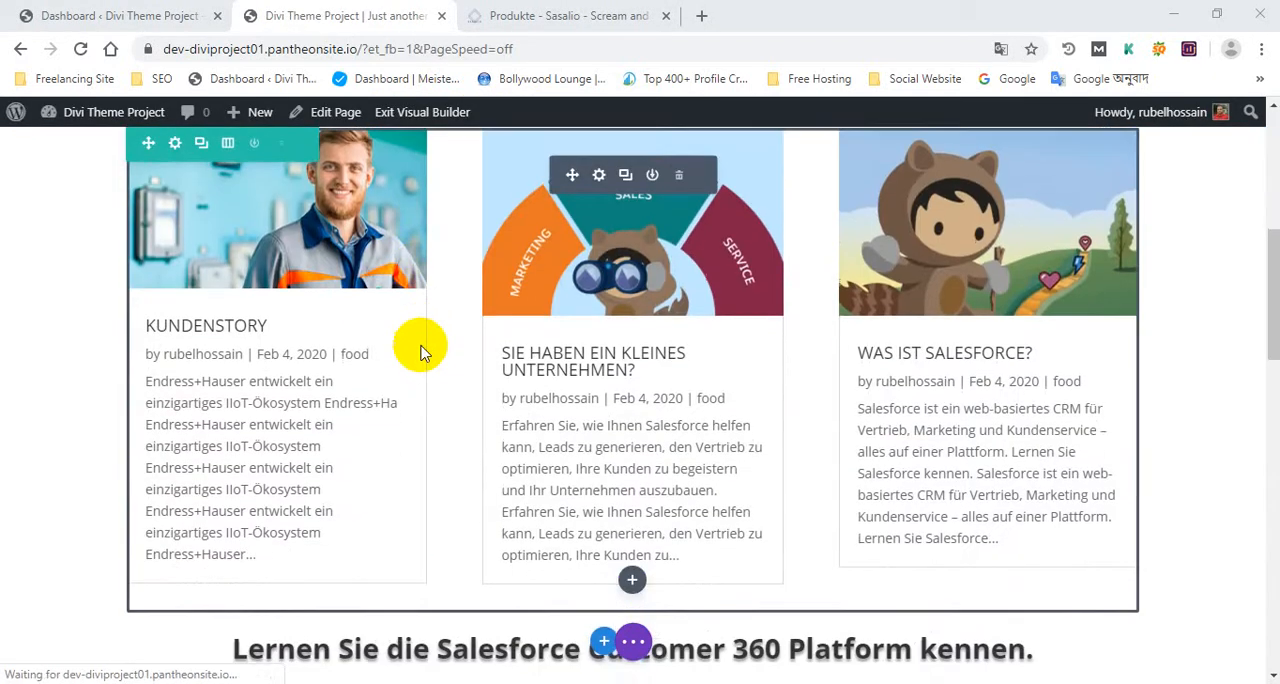
scroll(420, 340, "down", 7)
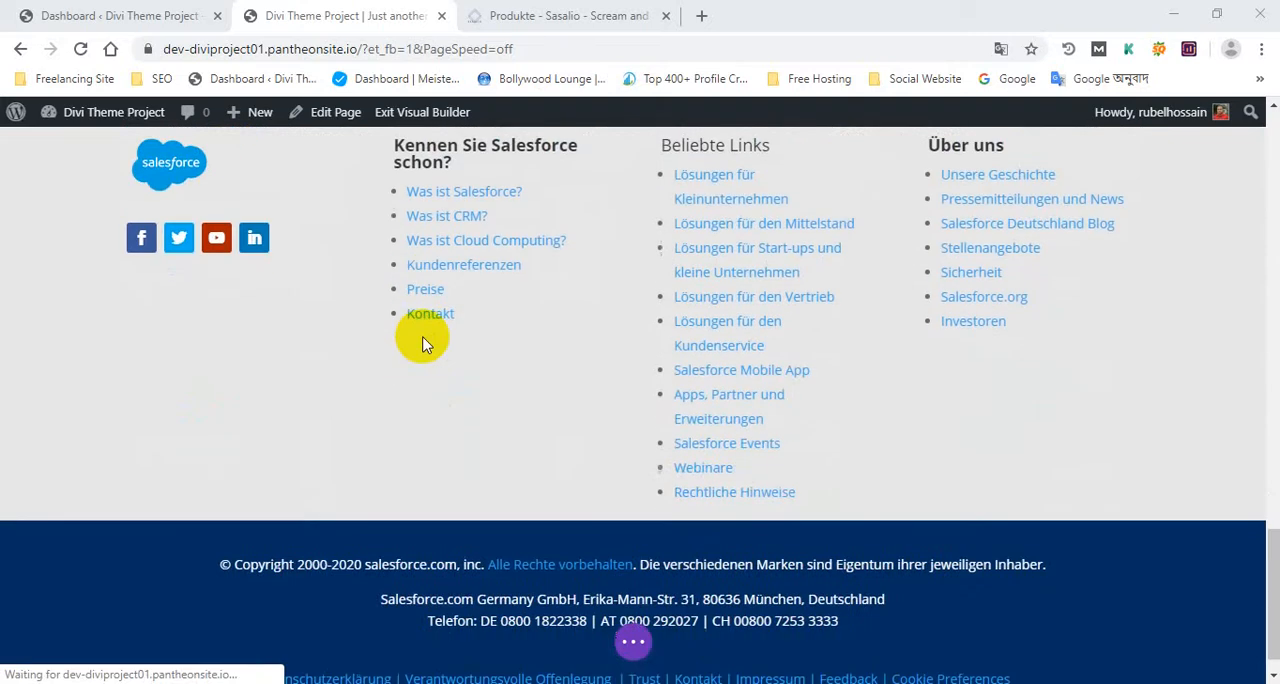
scroll(425, 338, "up", 6)
scroll(430, 332, "down", 5)
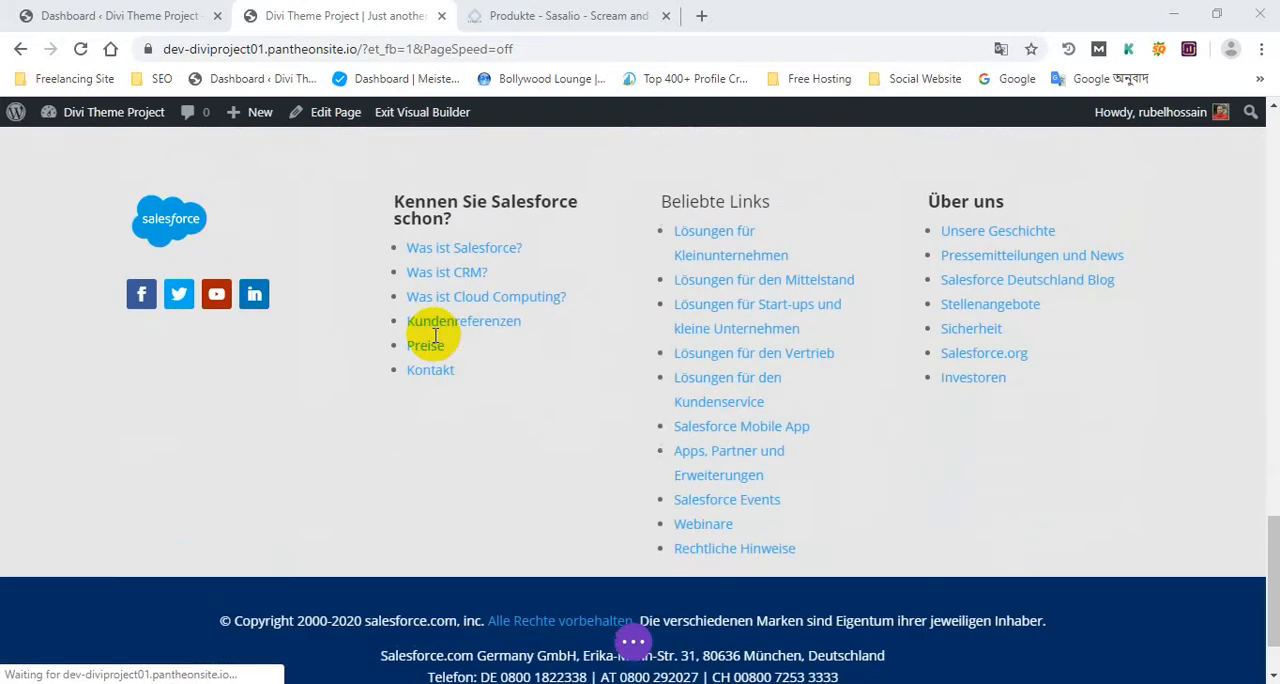
scroll(433, 334, "up", 5)
left_click(545, 15)
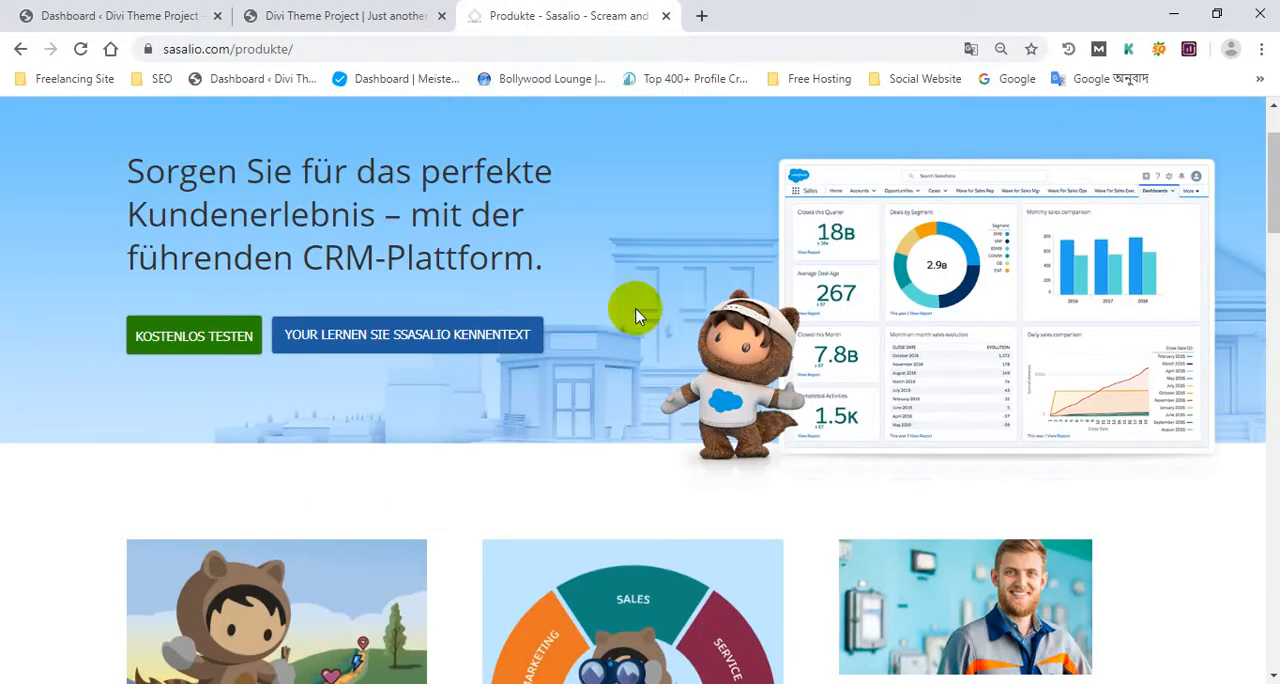
Copy the "Mehr als 150.000 Unternehmen" heading above the customer logos on the reference page
scroll(634, 310, "down", 10)
scroll(634, 310, "down", 4)
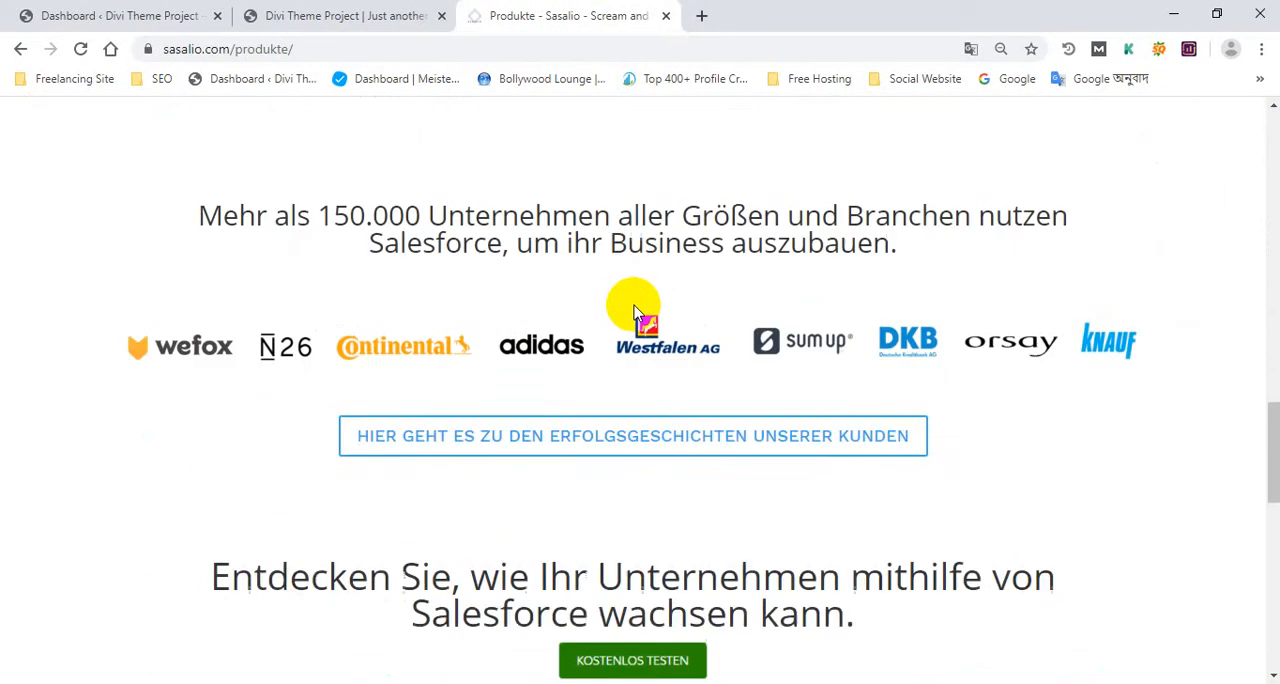
scroll(625, 296, "up", 2)
left_click_drag(246, 372, 910, 447)
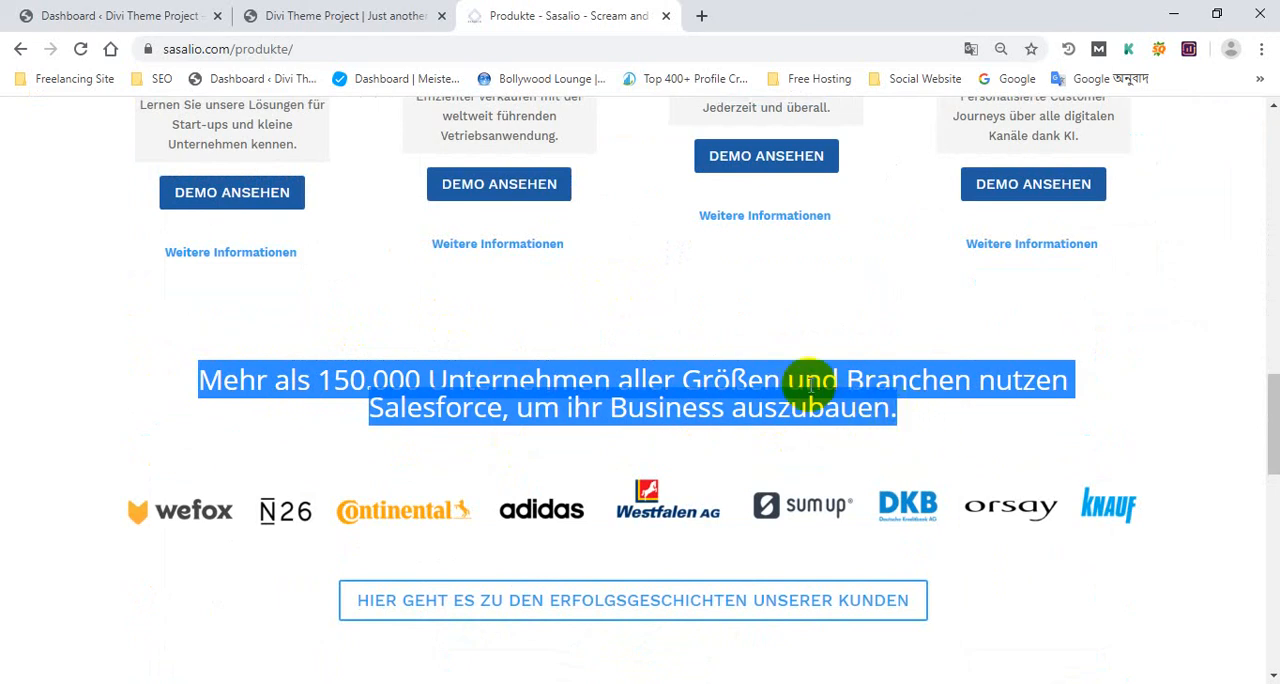
right_click(708, 386)
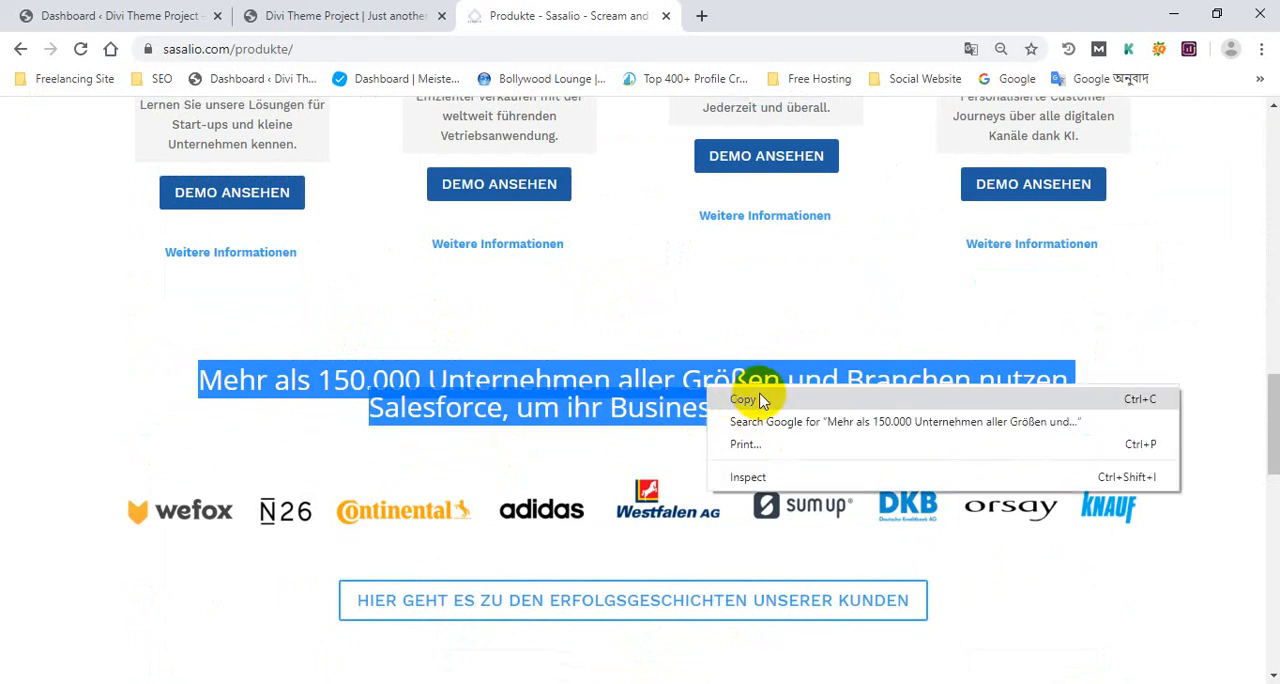
left_click(760, 400)
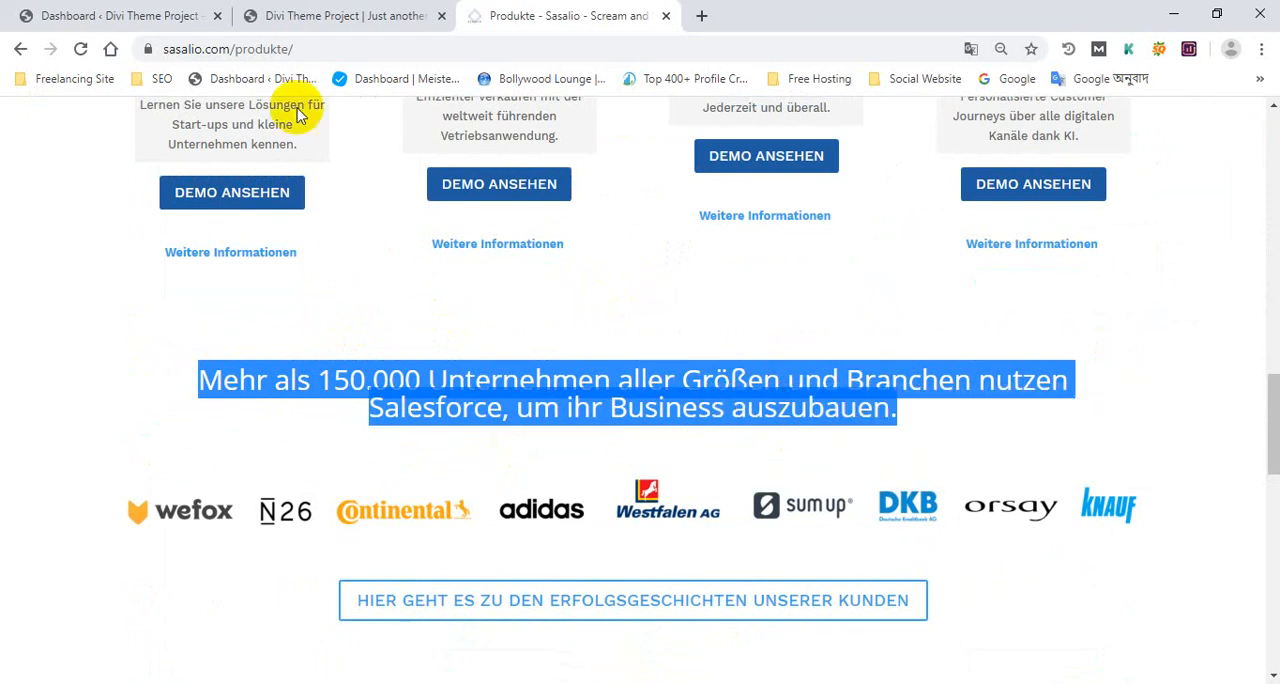
In the Visual Builder page, insert a regular section with a single-column row between the last Start-ups card row and the footer
left_click(335, 18)
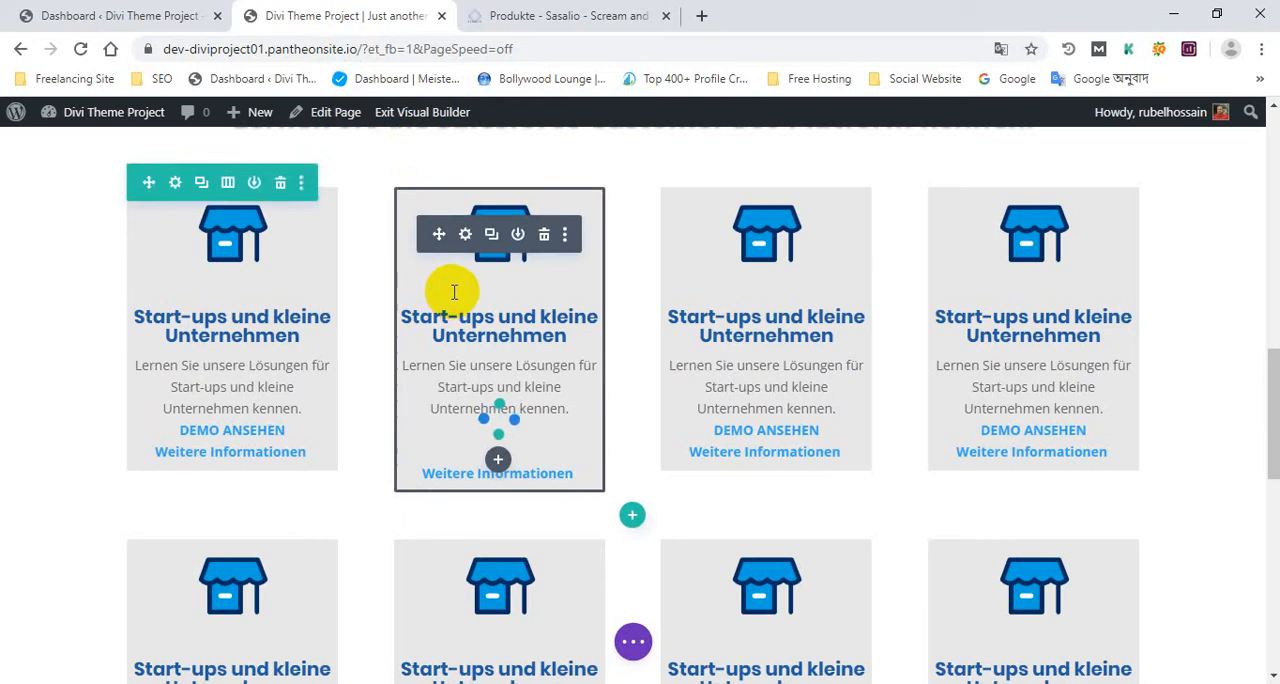
scroll(453, 292, "down", 1)
scroll(453, 287, "up", 5)
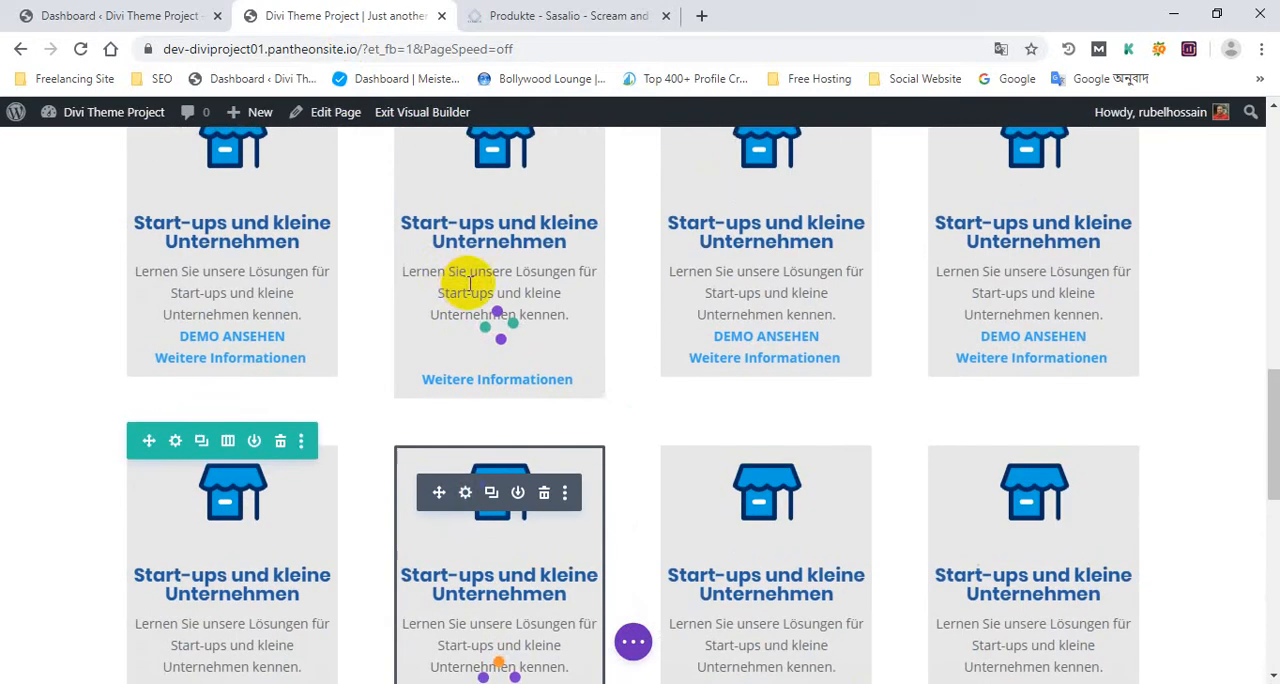
scroll(470, 282, "down", 4)
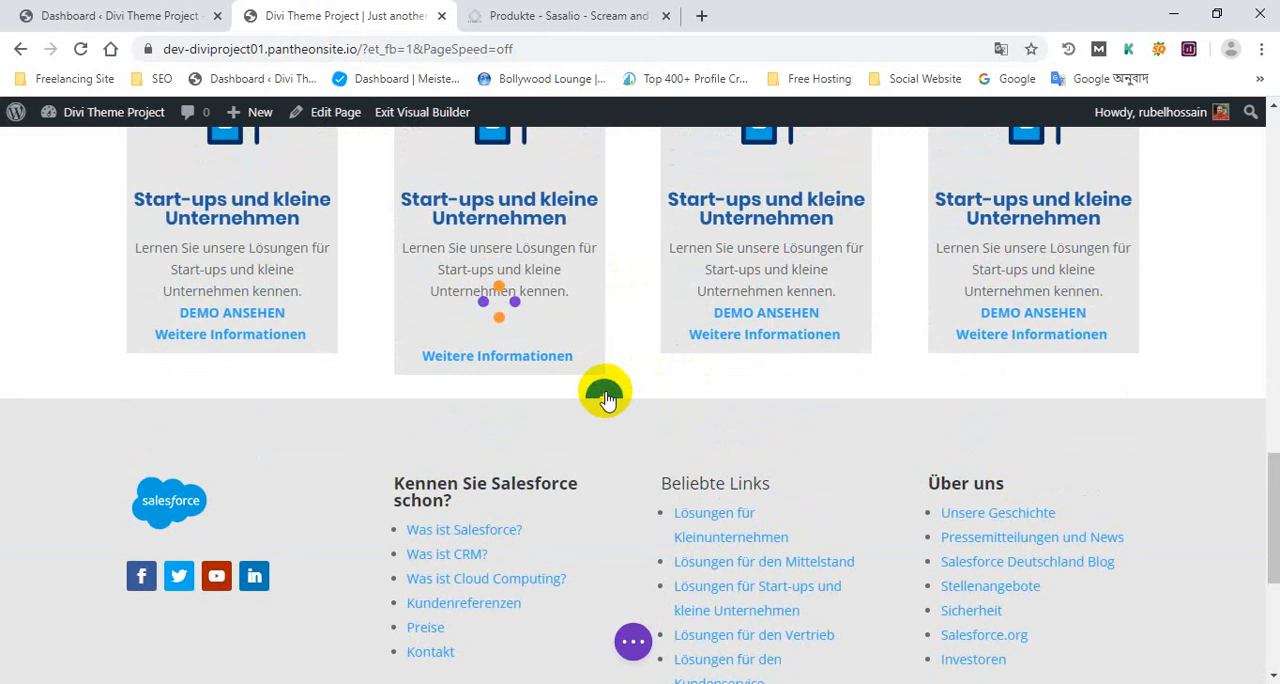
left_click(605, 398)
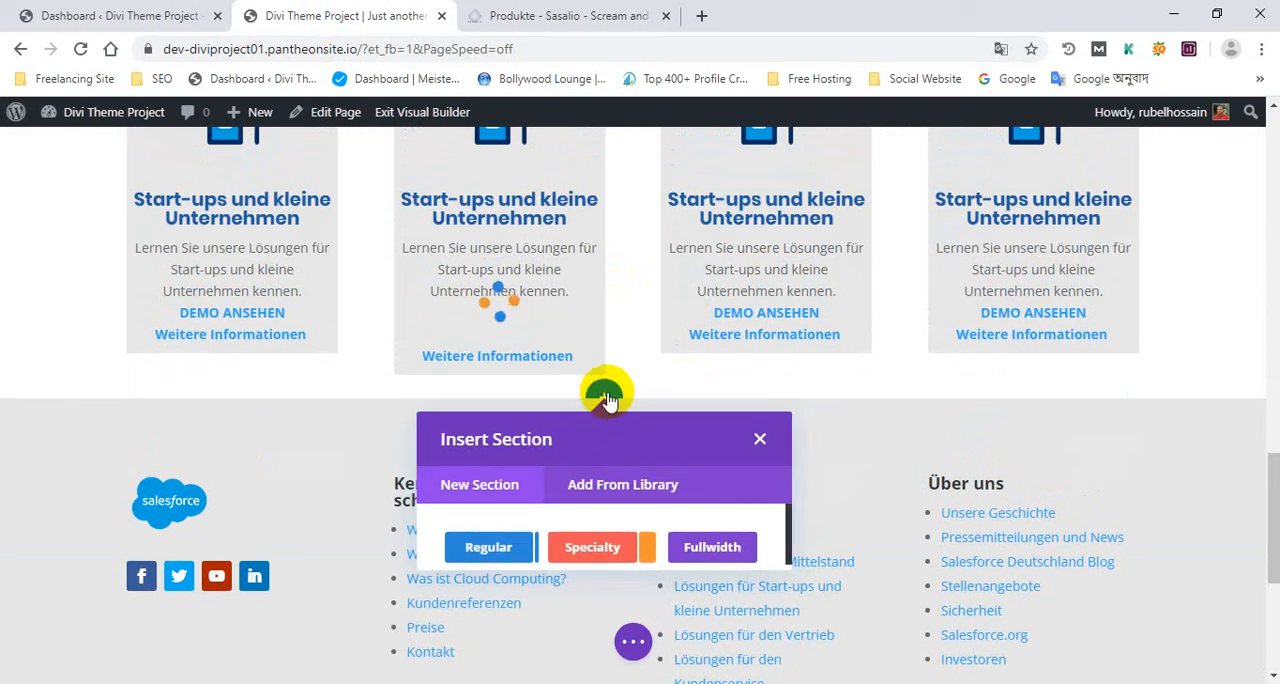
left_click(479, 486)
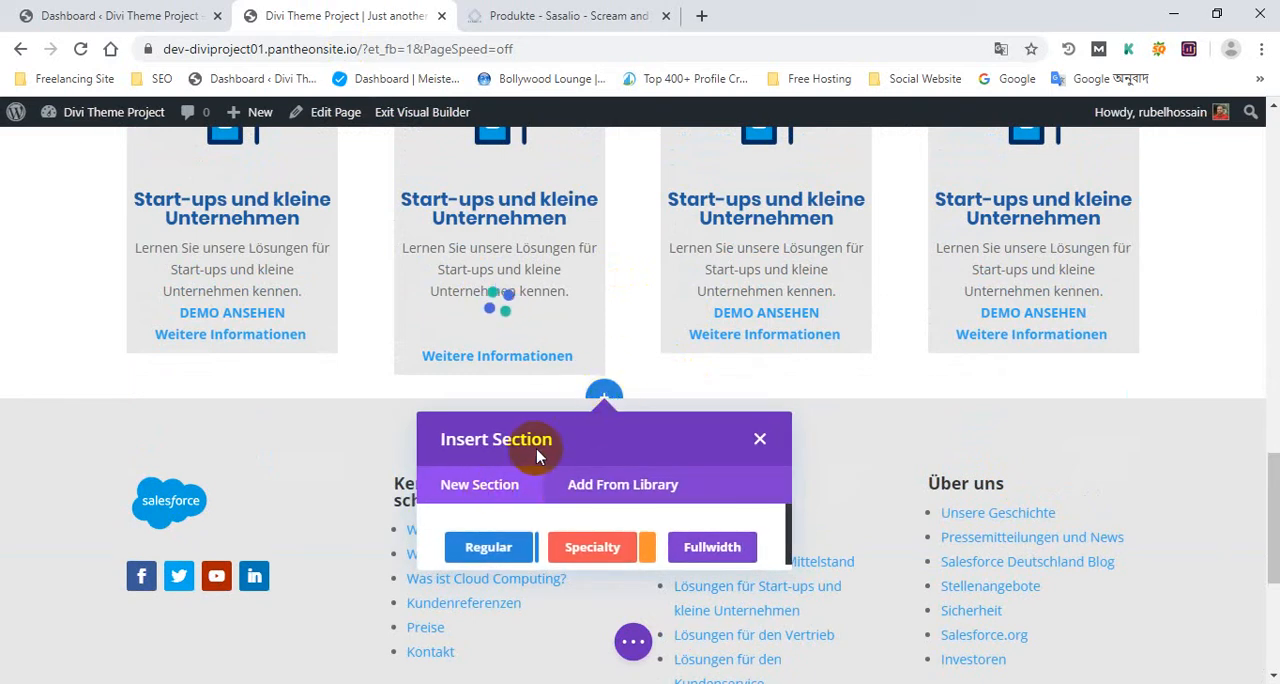
left_click(505, 549)
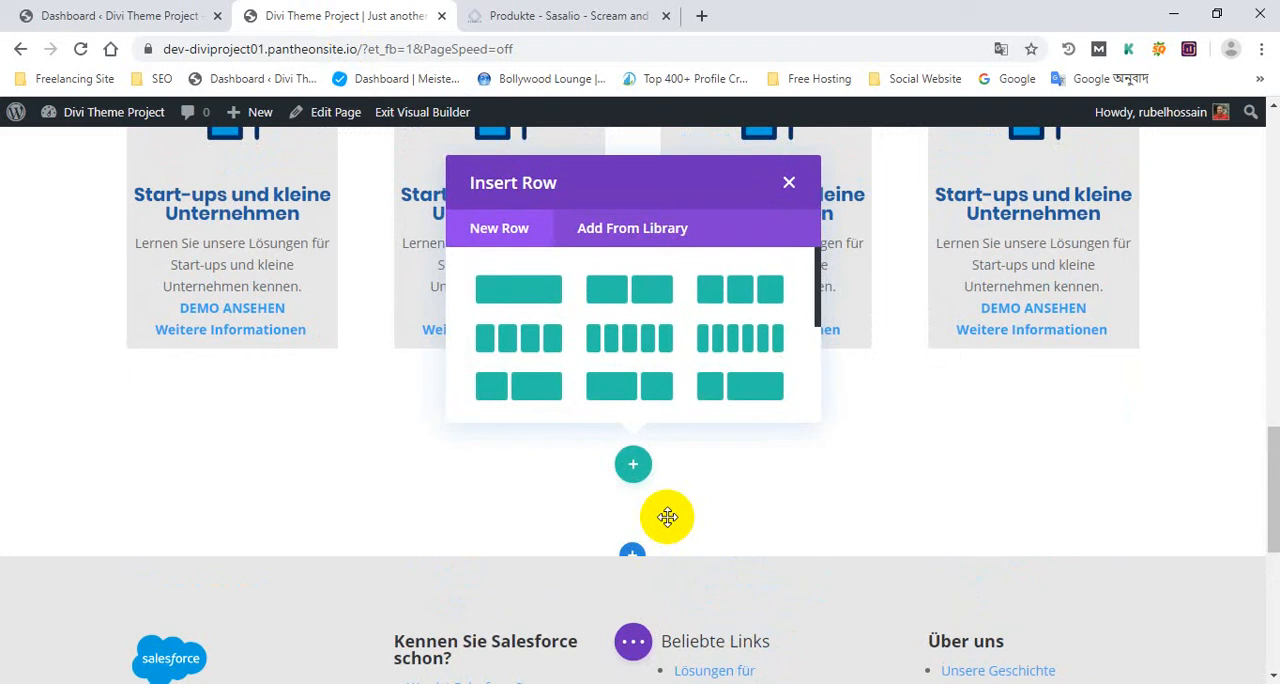
left_click(535, 290)
Add a Text module to the new row and replace its placeholder body with the copied "Mehr als 150.000 Unternehmen" heading
scroll(668, 460, "down", 2)
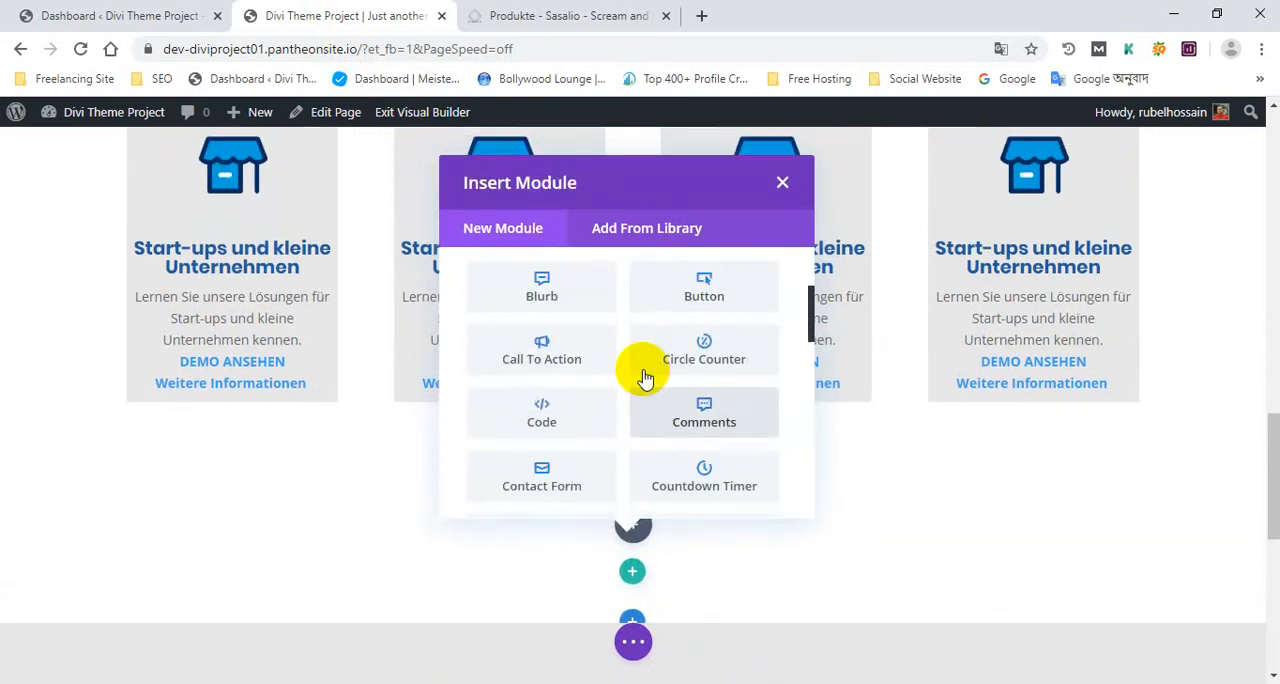
scroll(614, 322, "up", 2)
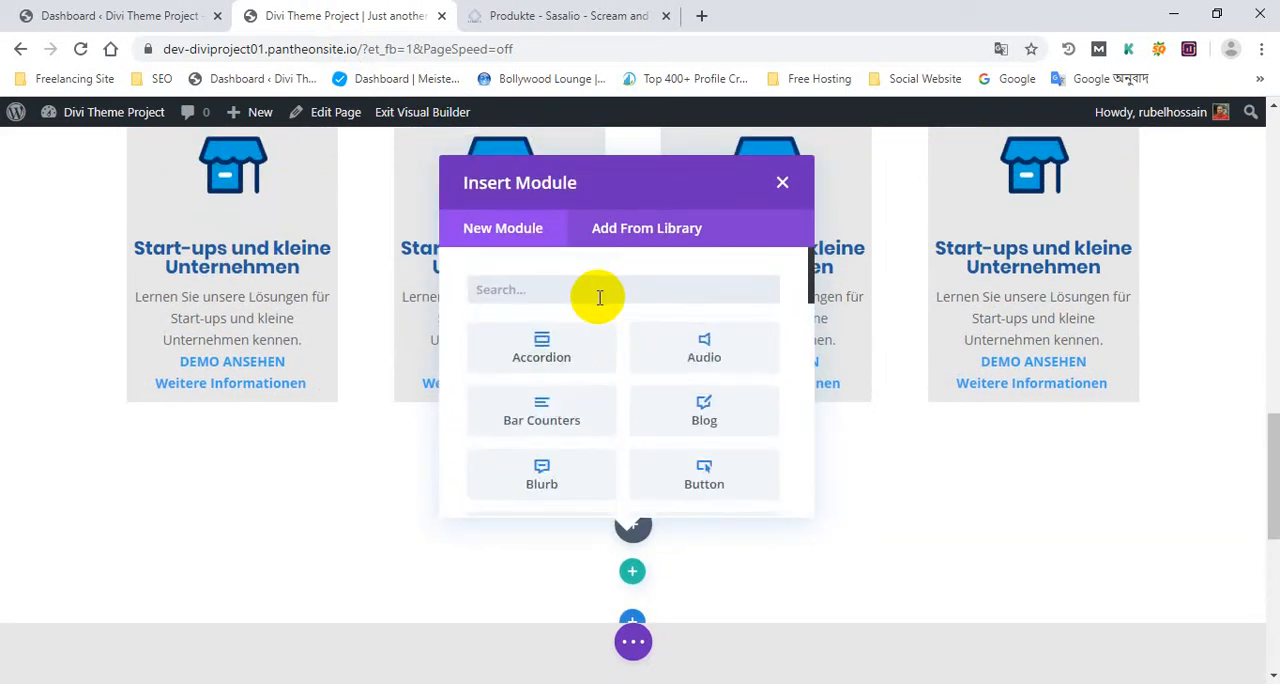
type("text")
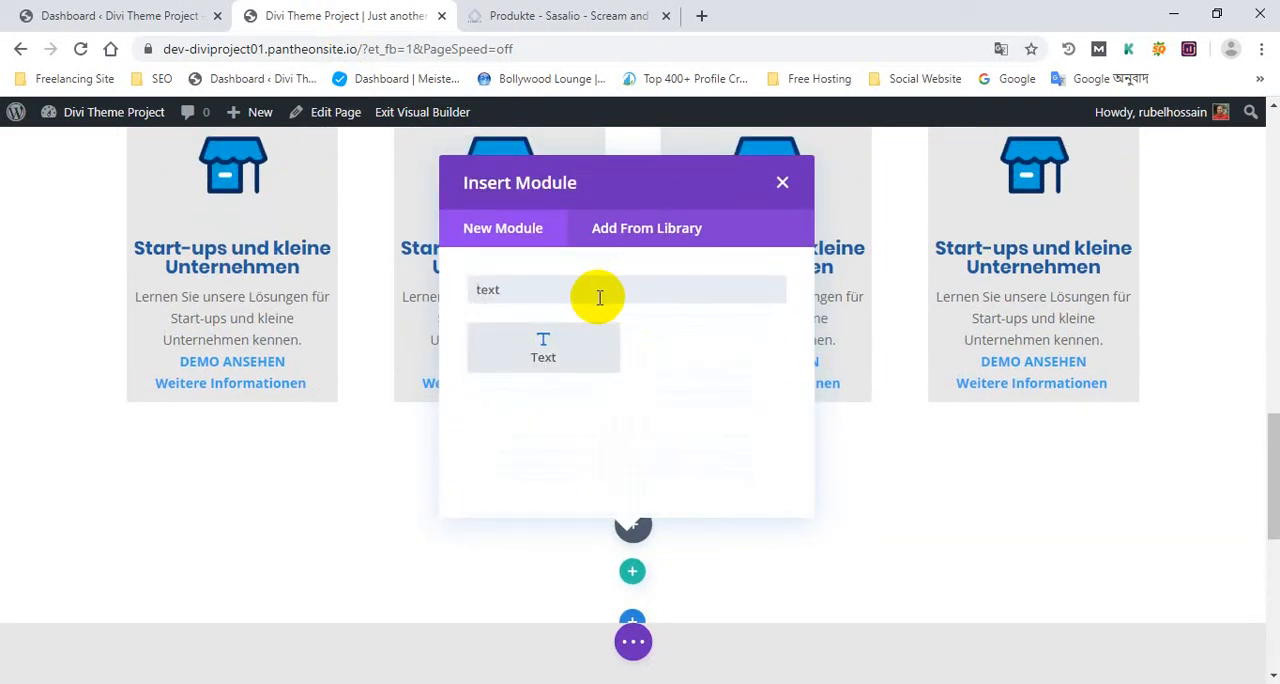
key("Return")
scroll(606, 346, "down", 2)
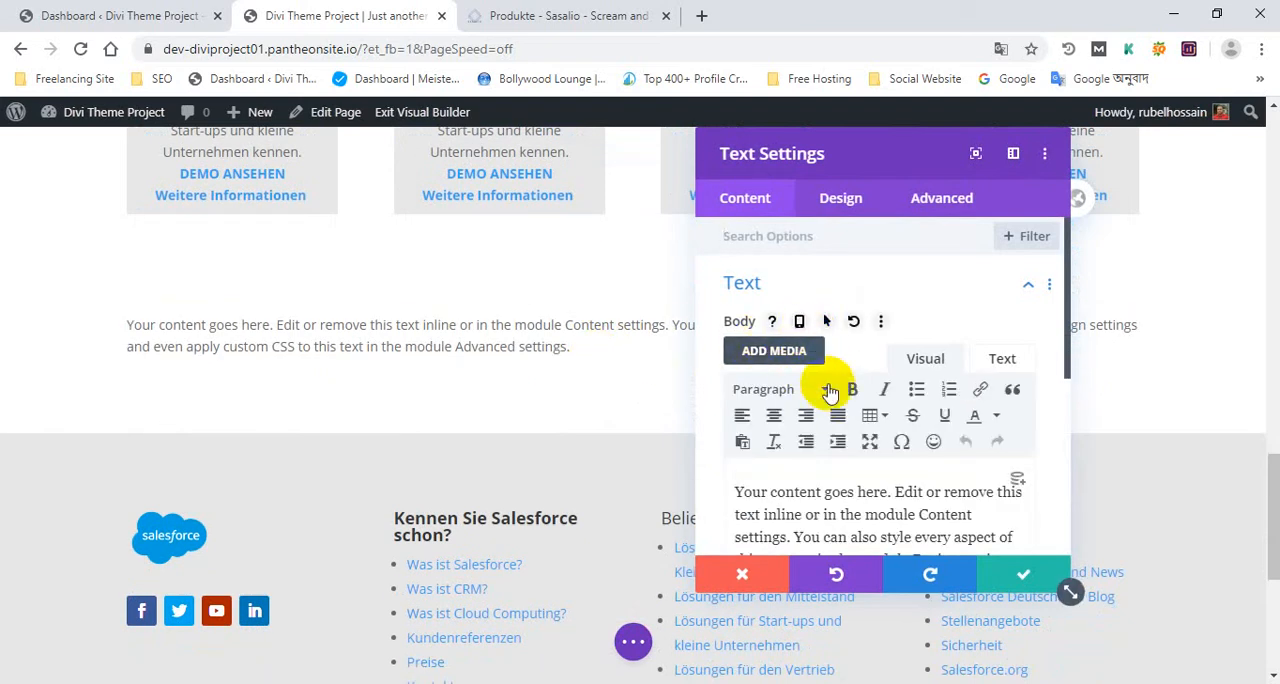
scroll(823, 480, "down", 2)
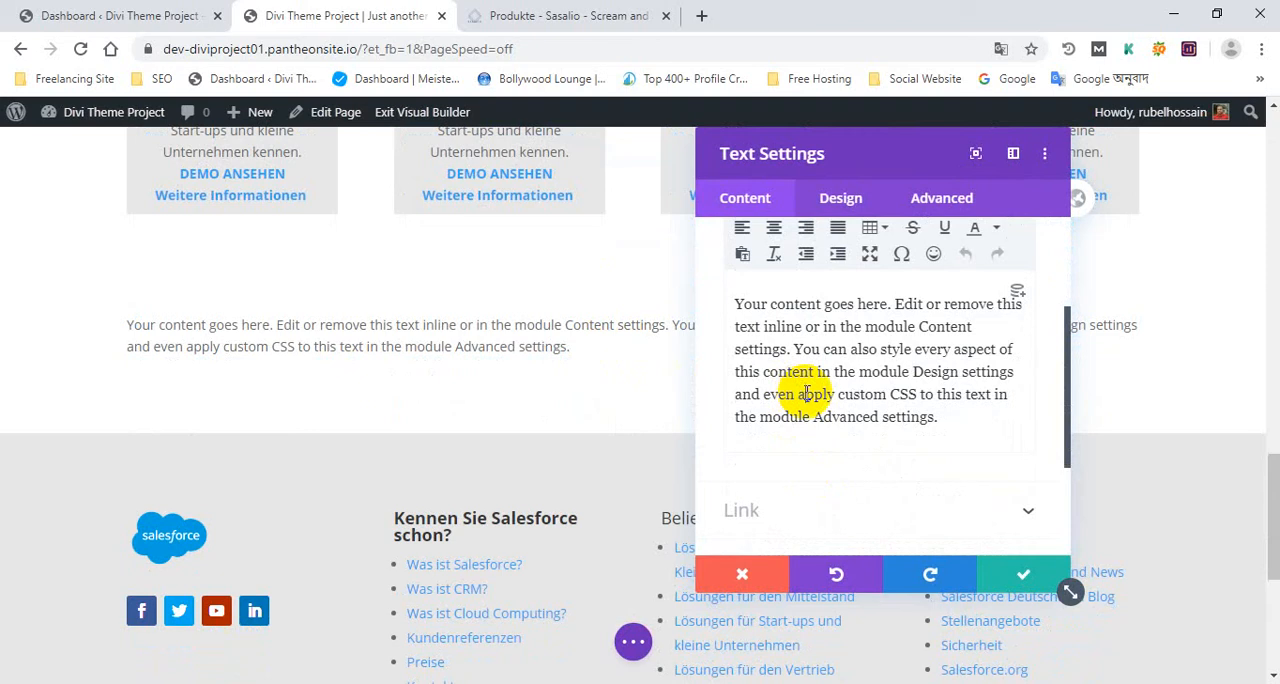
key("ctrl+a")
key("ctrl+v")
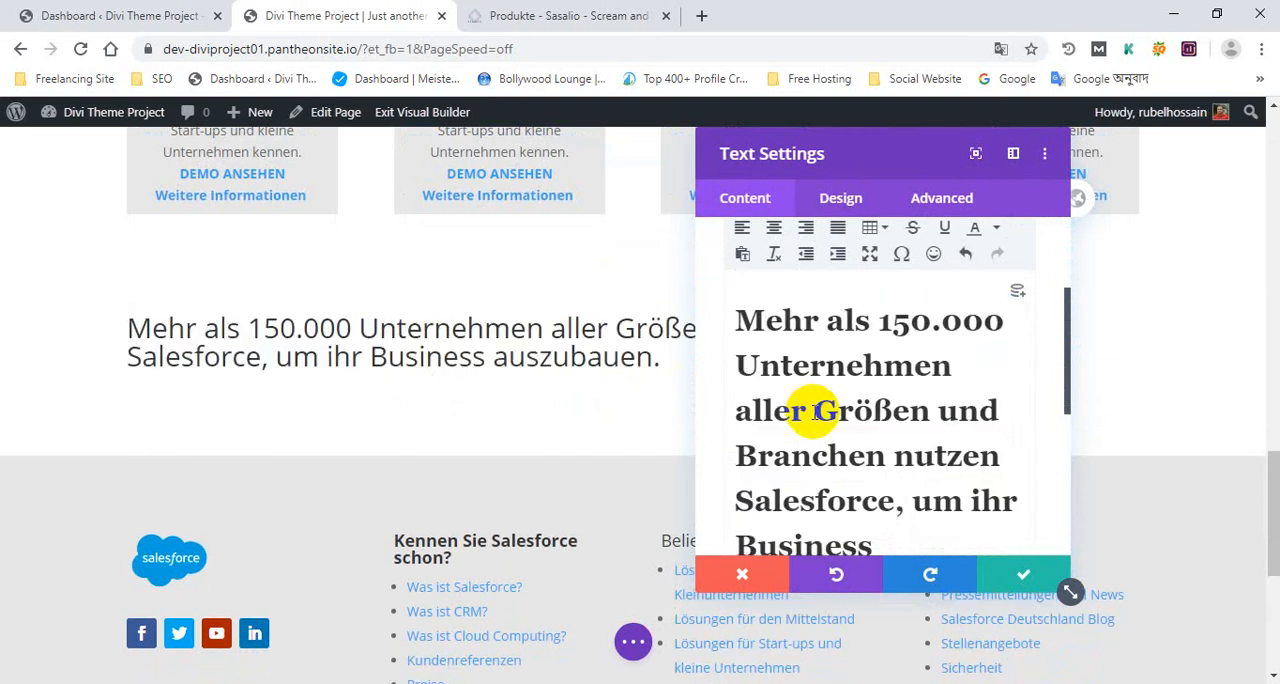
Centre the whole heading in the Text module, make it bold, and save the module settings
key("ctrl+a")
scroll(840, 280, "up", 1)
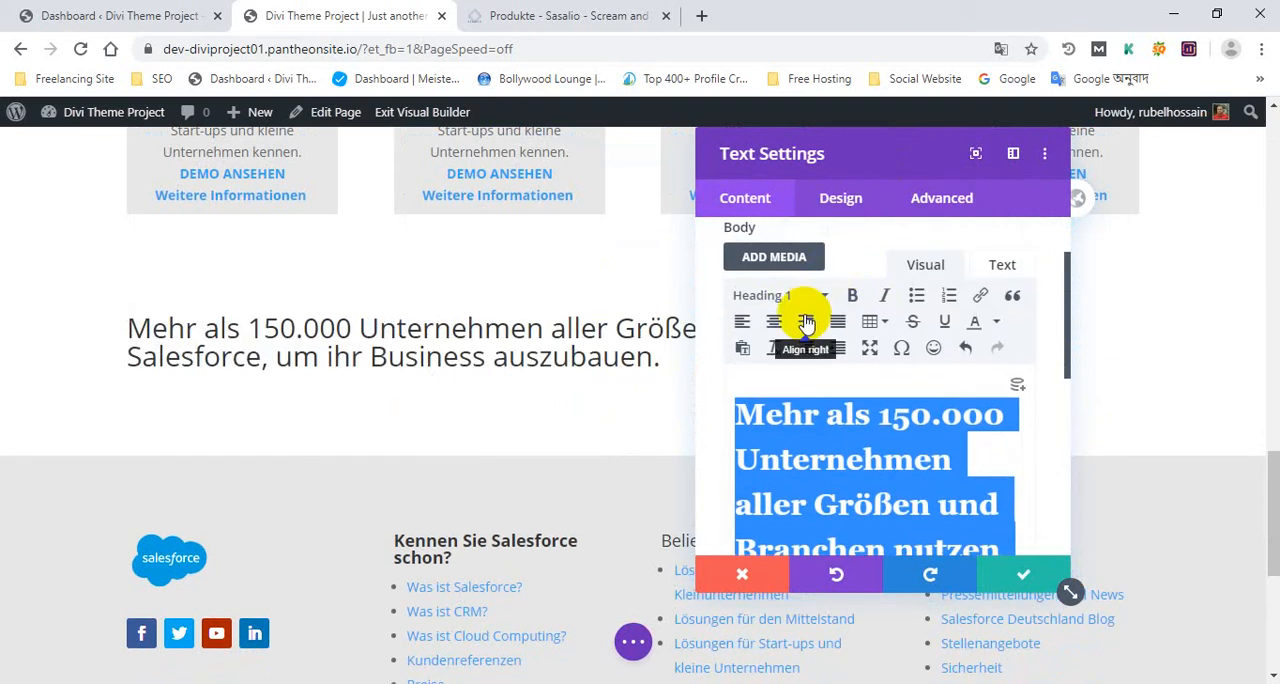
left_click(772, 322)
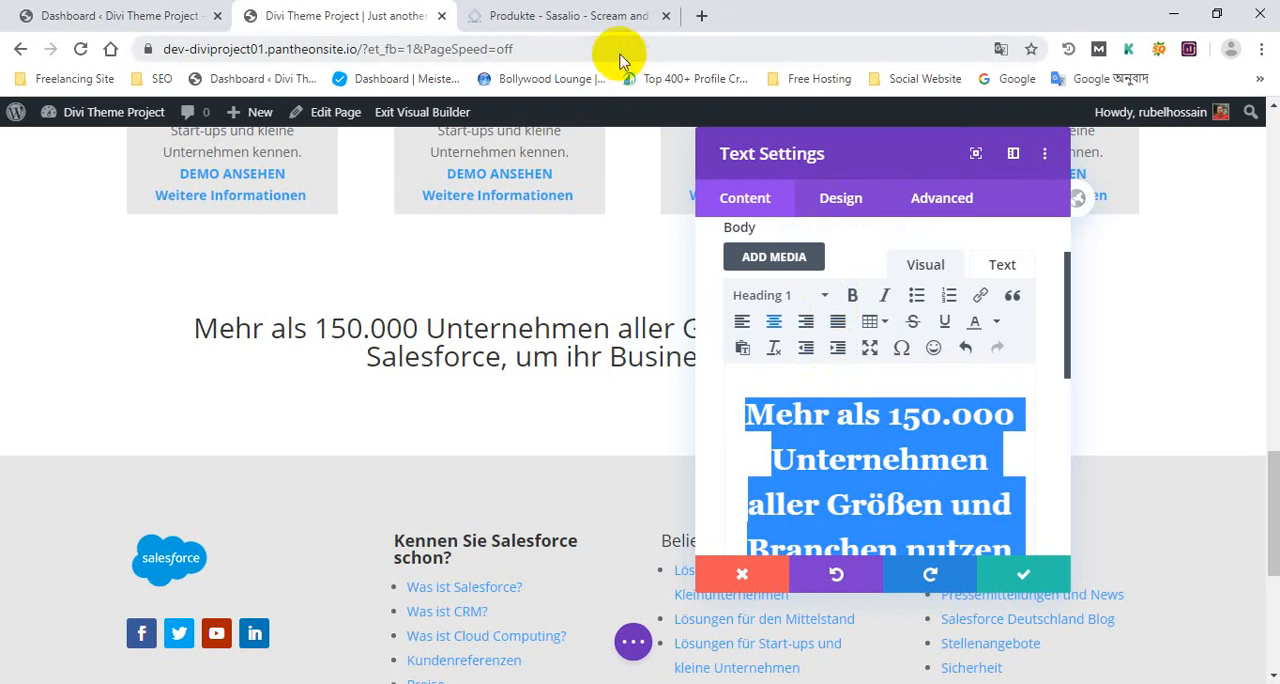
left_click(853, 300)
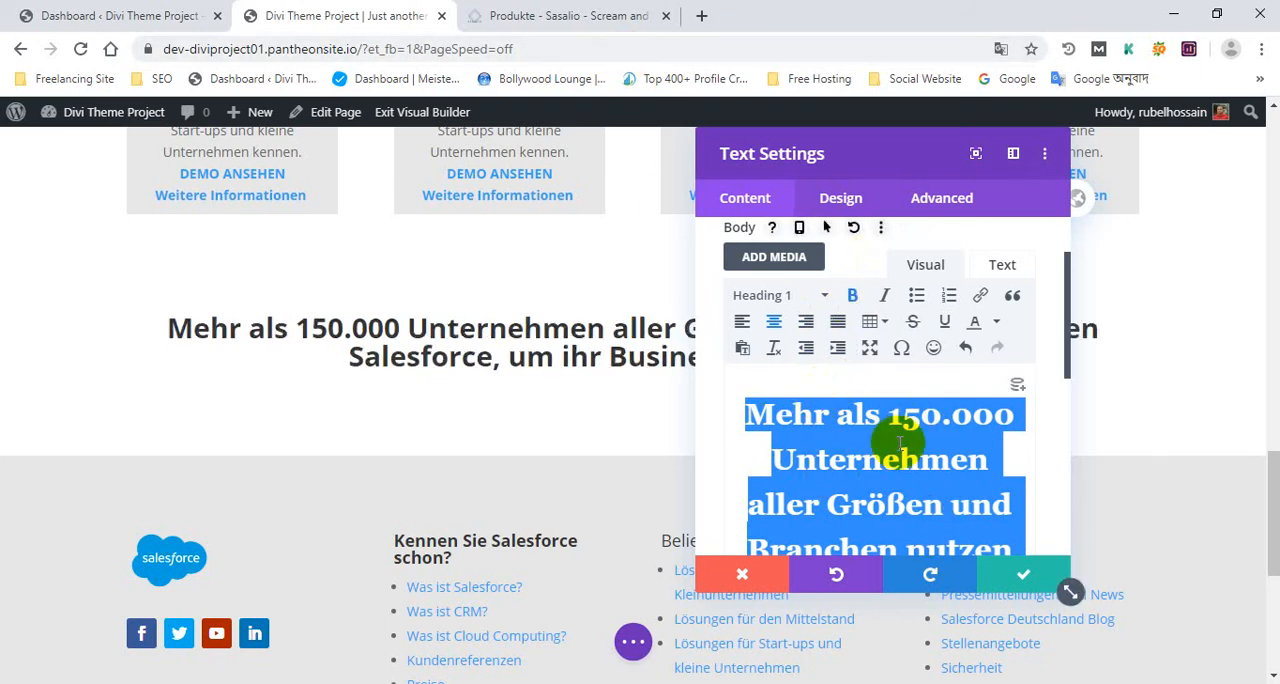
left_click(1025, 580)
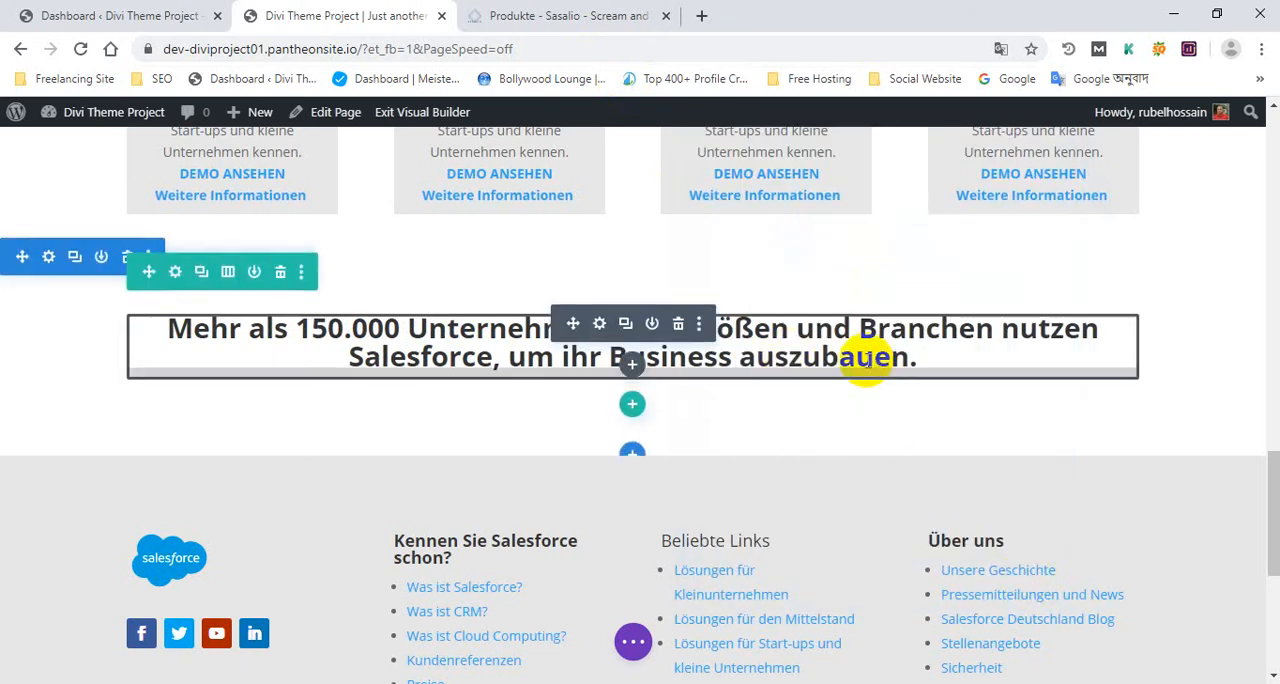
Compare the "Mehr als 150.000 Unternehmen" heading on the reference page with the new one in the Visual Builder
left_click(565, 15)
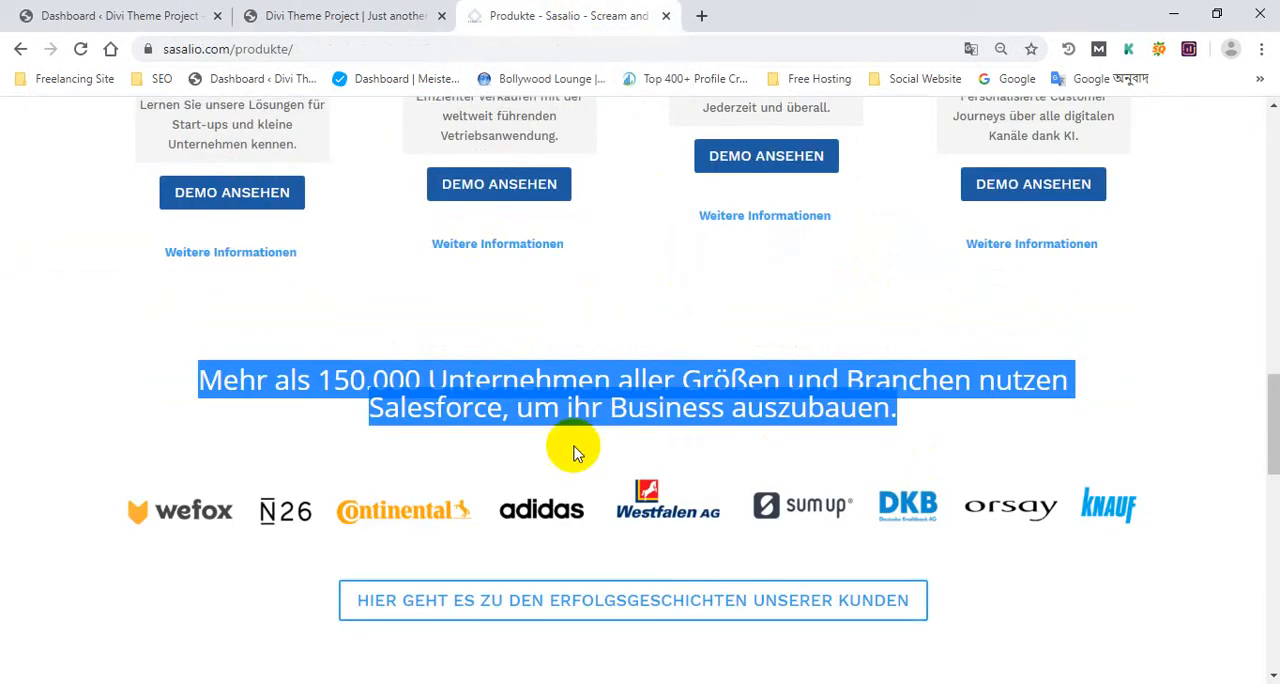
left_click(528, 408)
left_click_drag(1000, 415, 171, 343)
left_click(428, 15)
left_click(567, 8)
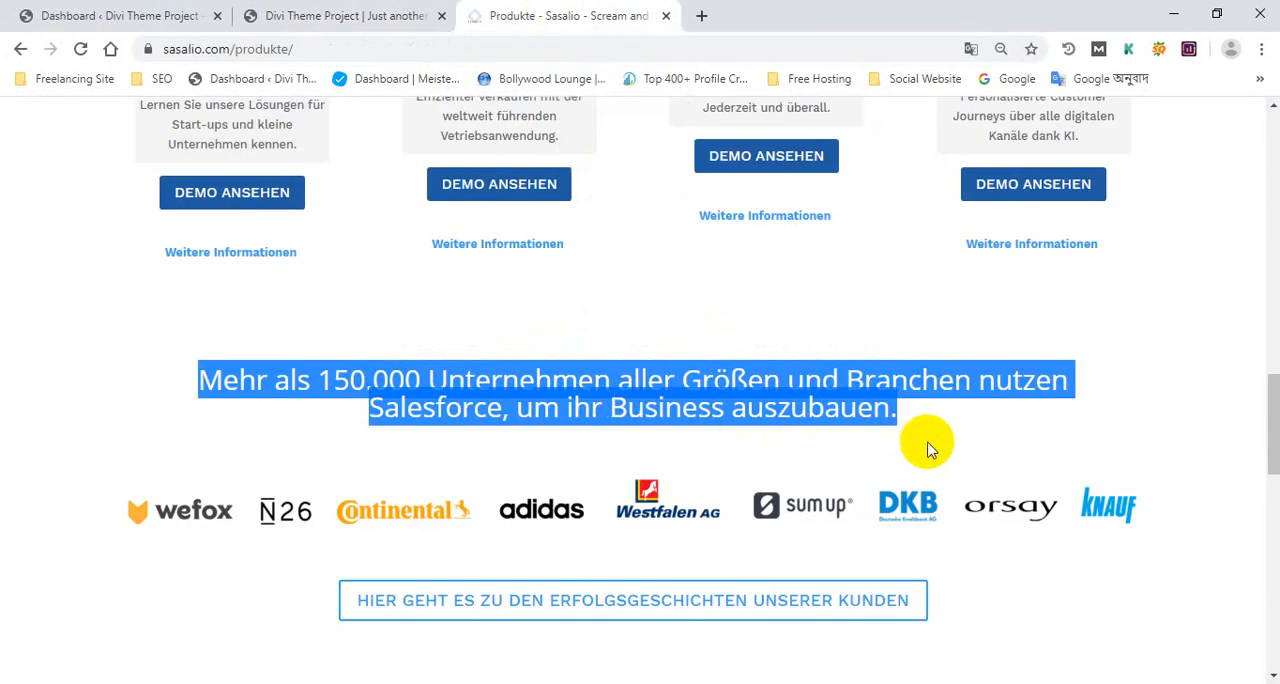
left_click(872, 418)
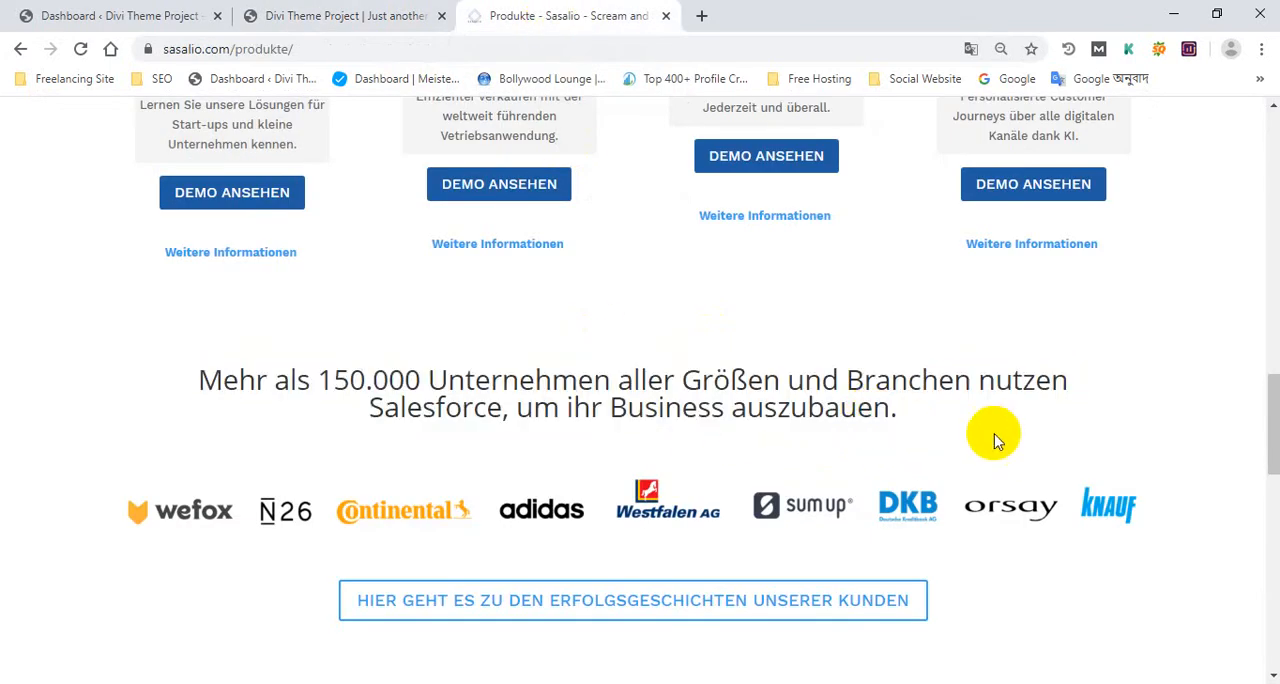
left_click_drag(991, 434, 175, 350)
Reduce the spacing above and below the new heading in the Visual Builder and save the page
left_click(262, 16)
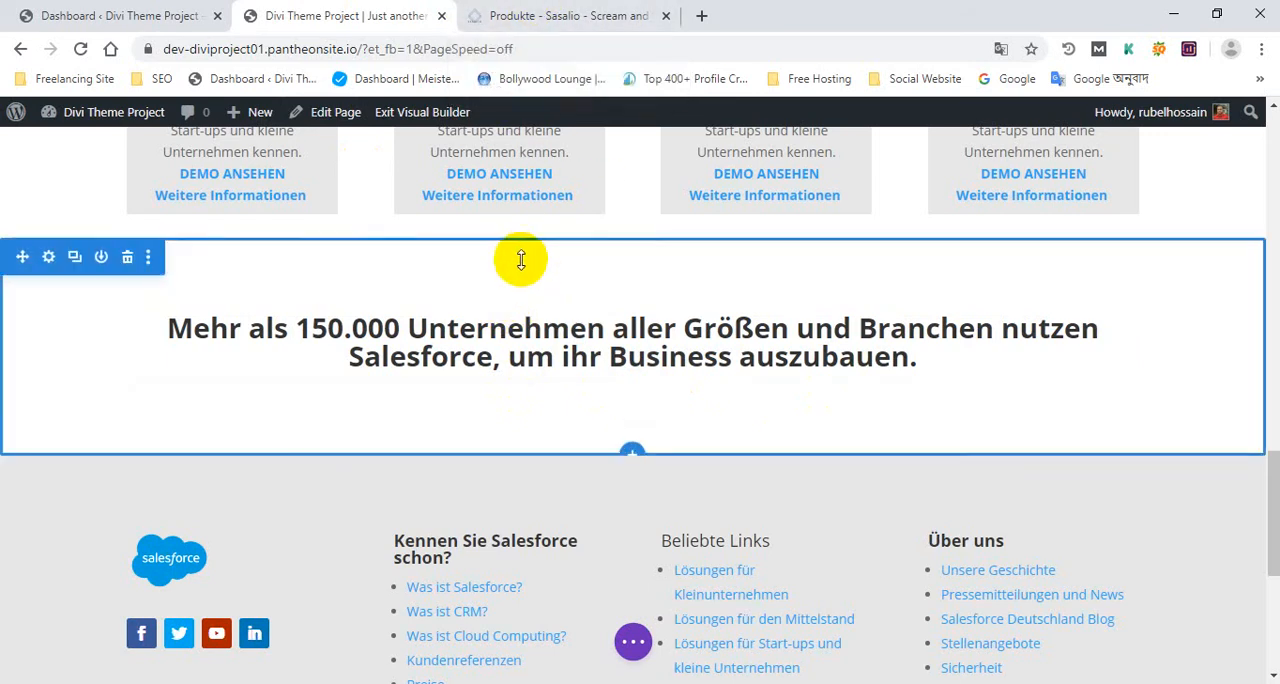
left_click_drag(517, 286, 526, 223)
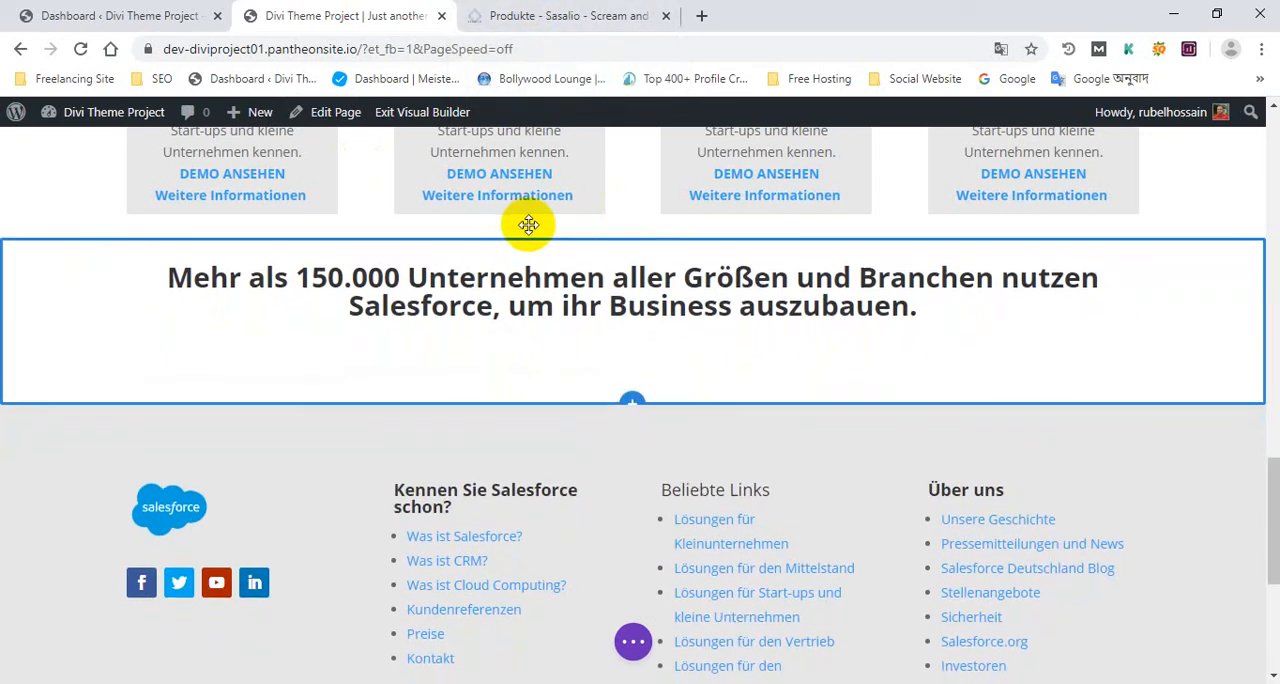
left_click_drag(548, 351, 549, 340)
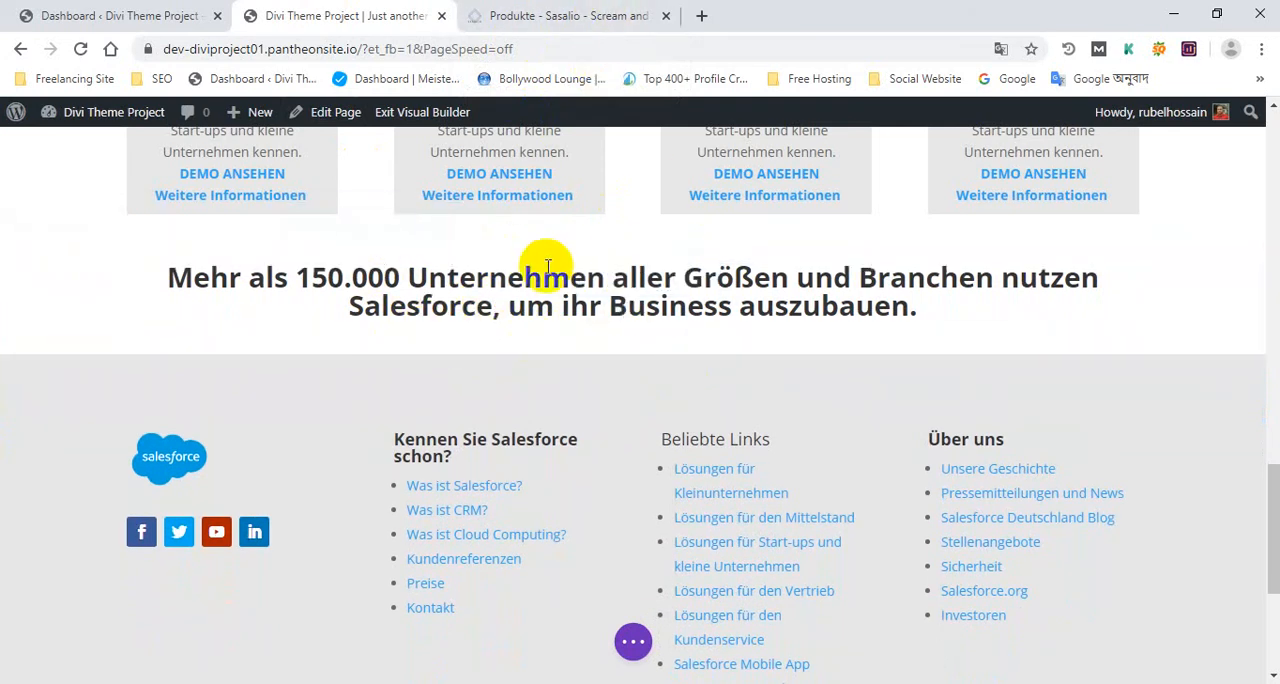
left_click(635, 642)
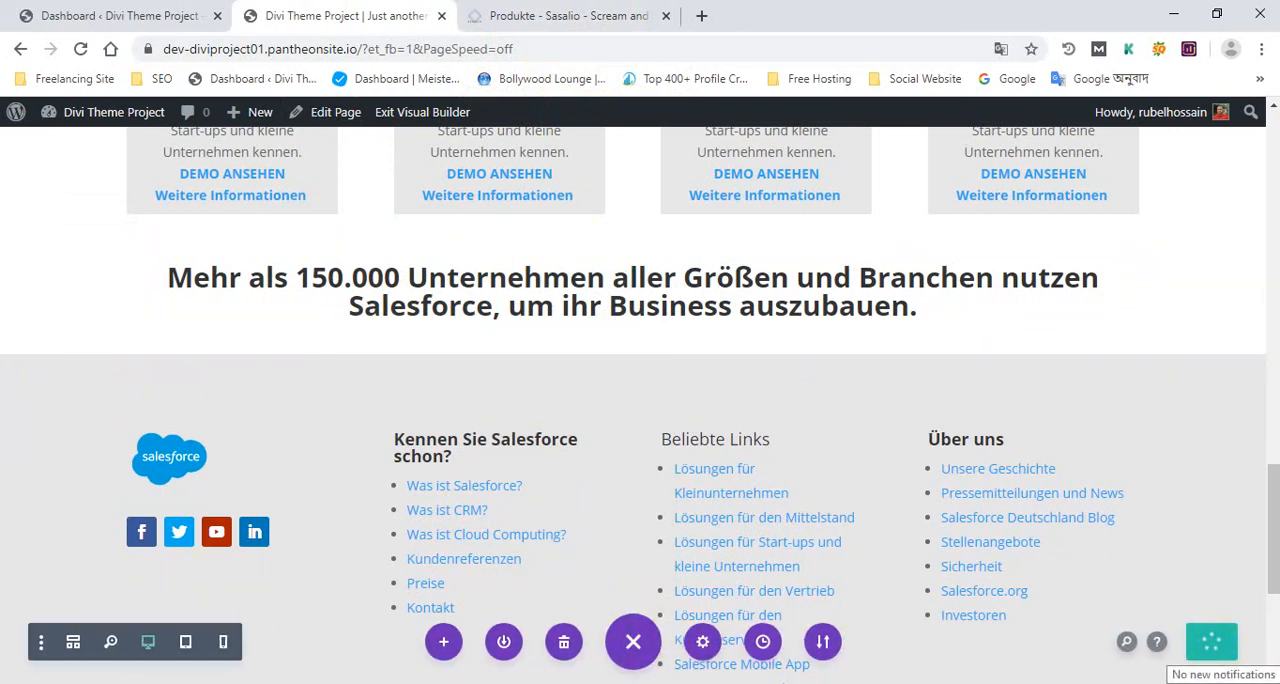
Open the live homepage in a new tab from the WordPress dashboard and check the new heading above the footer
left_click(190, 15)
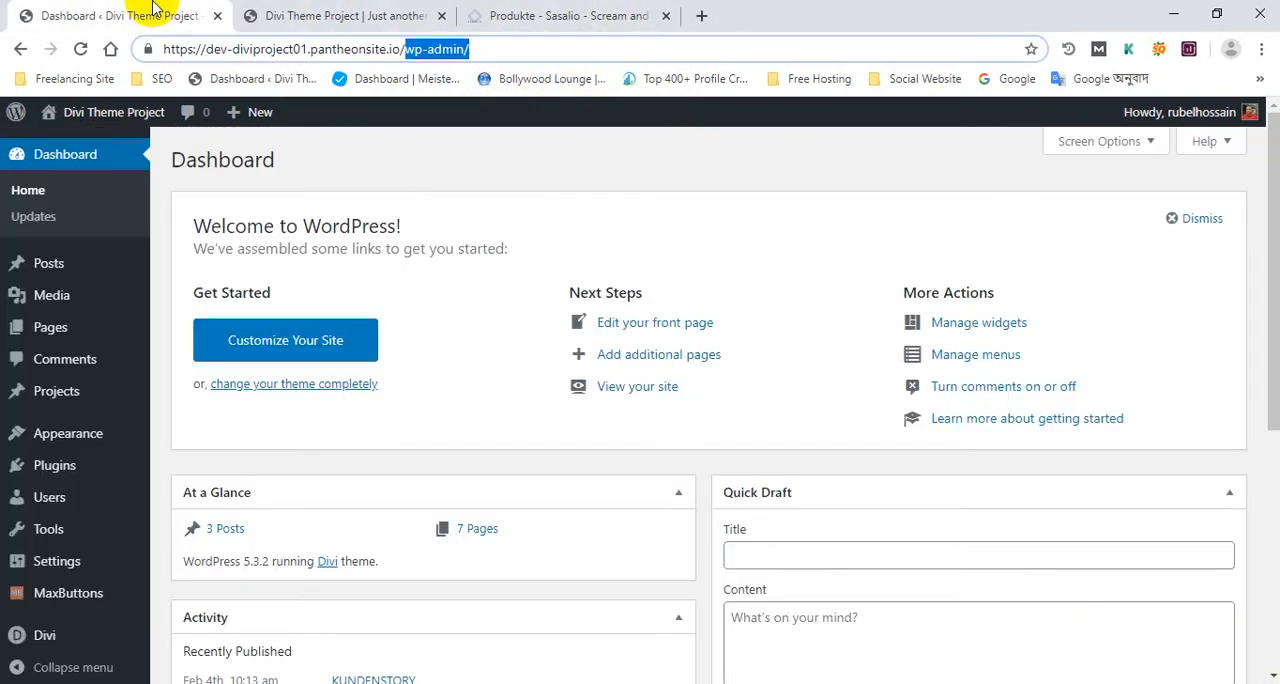
middle_click(86, 145)
left_click(575, 10)
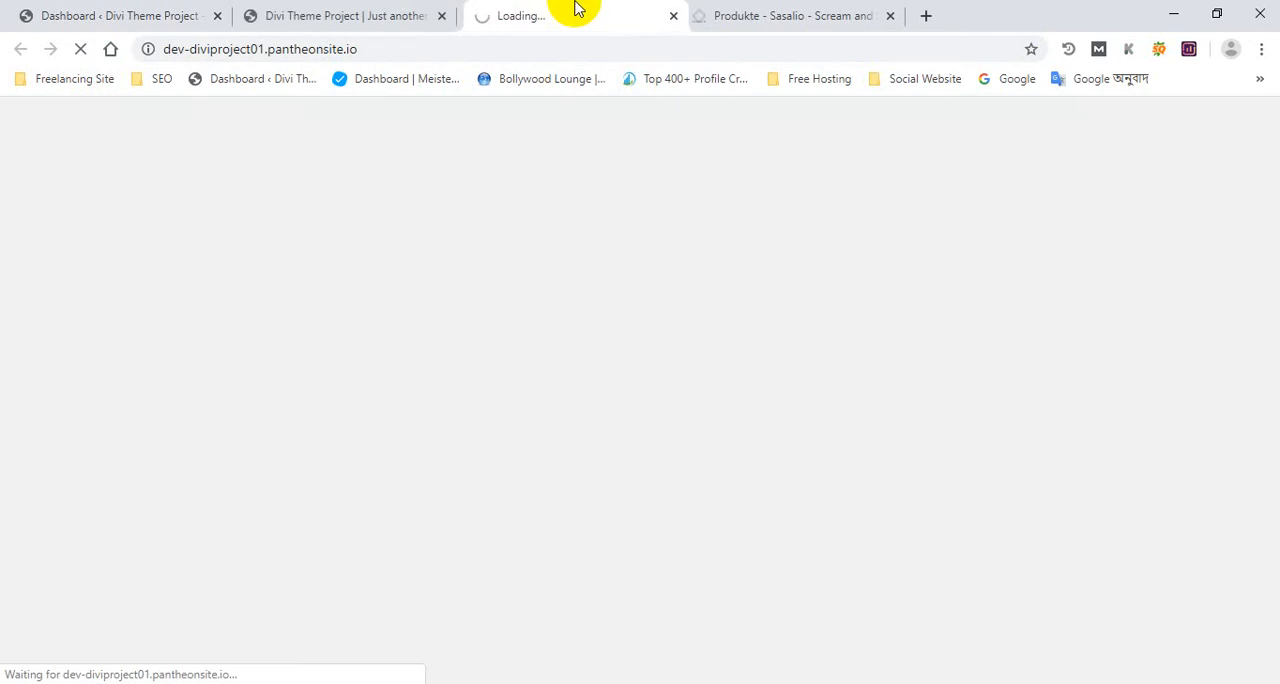
scroll(480, 285, "down", 10)
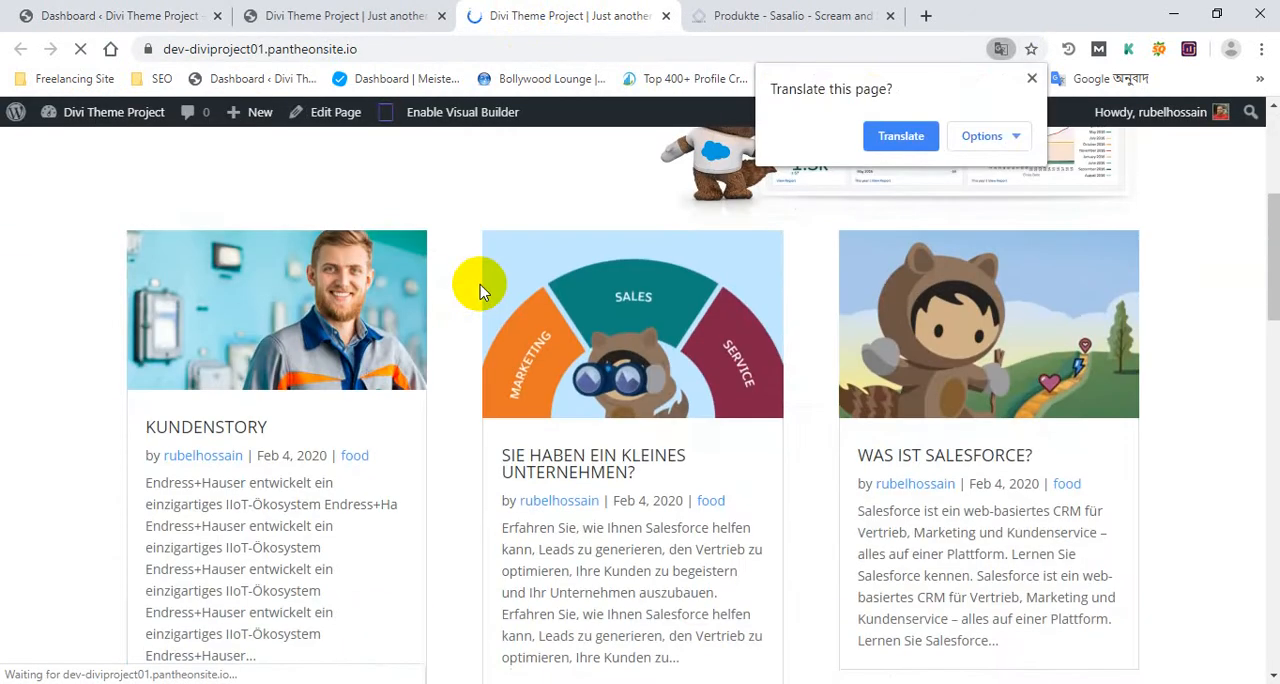
scroll(483, 290, "down", 8)
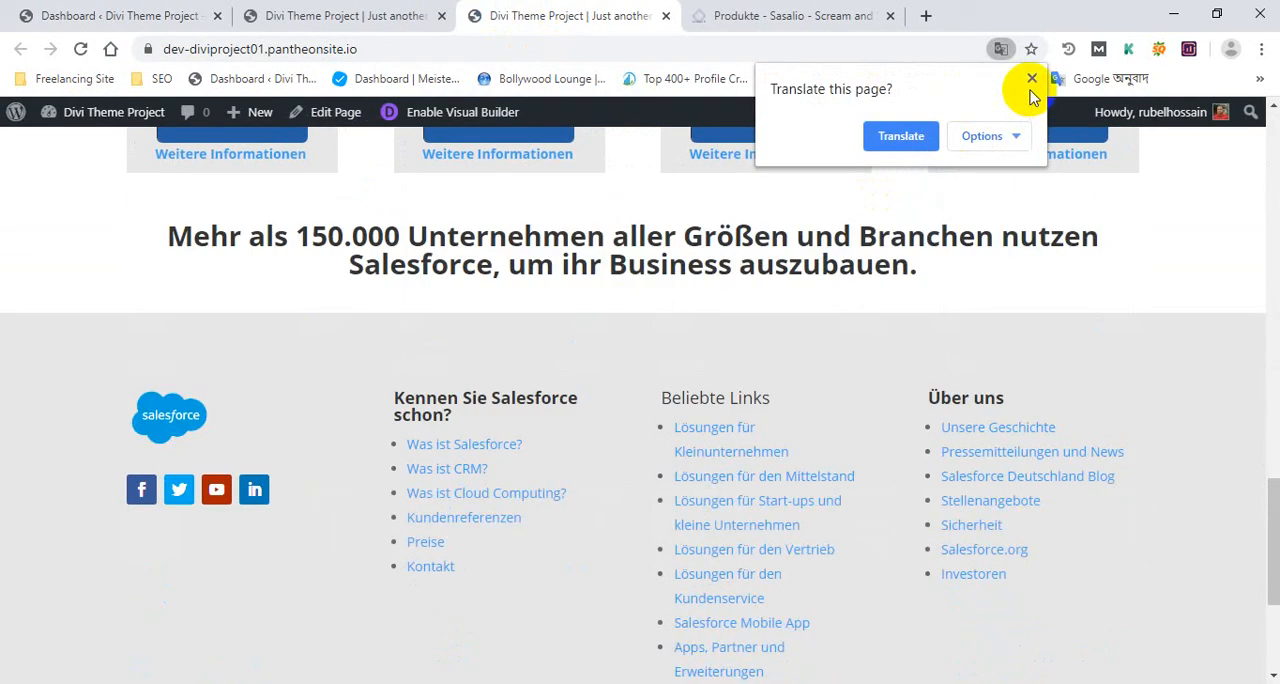
left_click(1032, 77)
left_click_drag(158, 240, 835, 302)
Return to the reference page and examine the customer logo strip and the button below it
left_click(345, 15)
left_click(790, 15)
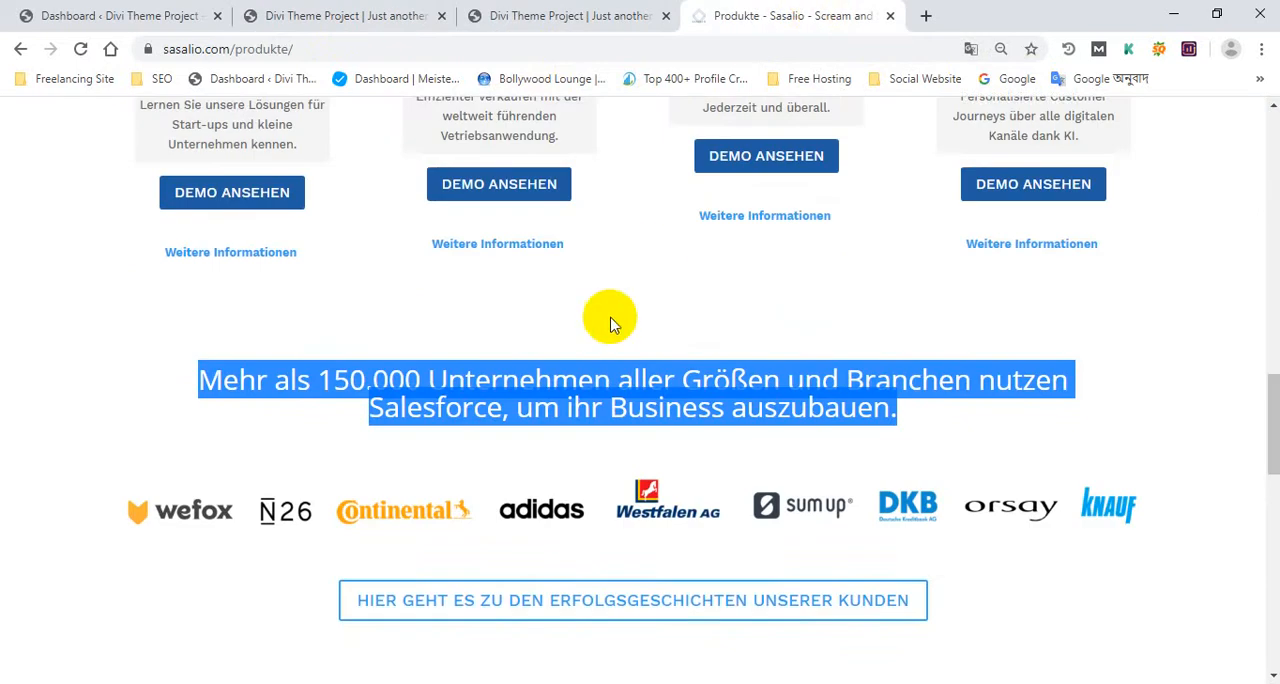
scroll(450, 410, "down", 3)
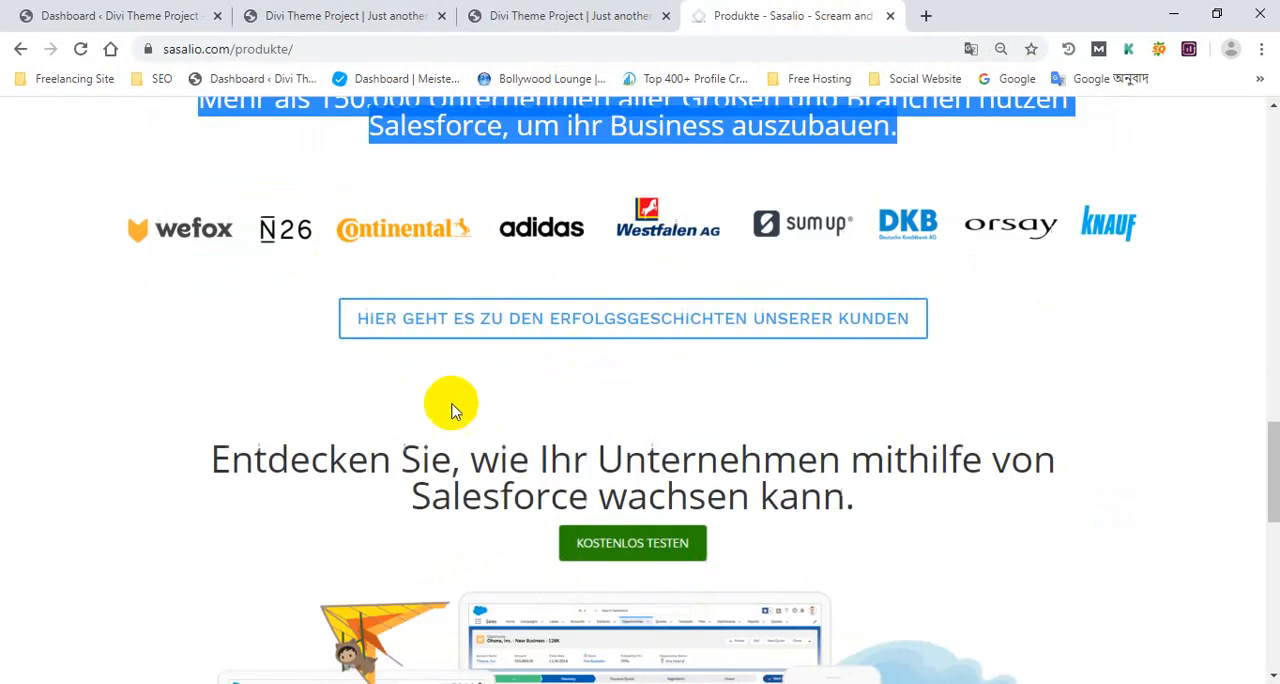
right_click(592, 194)
left_click(545, 245)
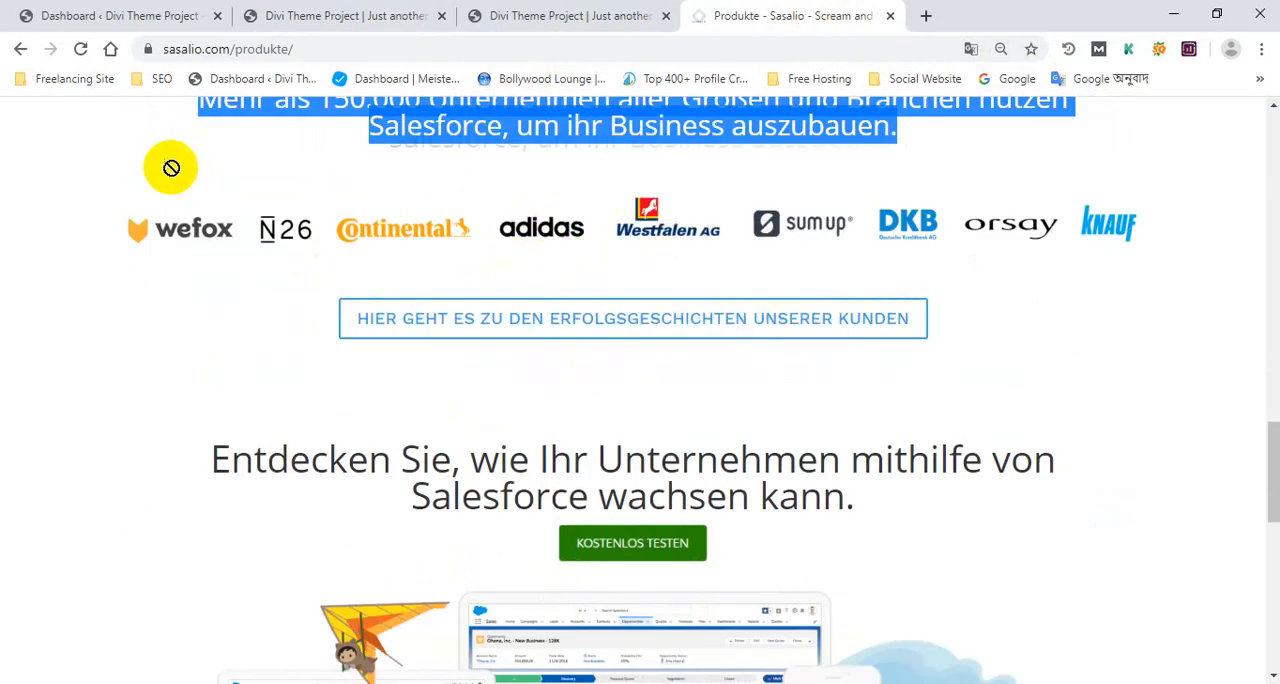
left_click_drag(1269, 320, 886, 187)
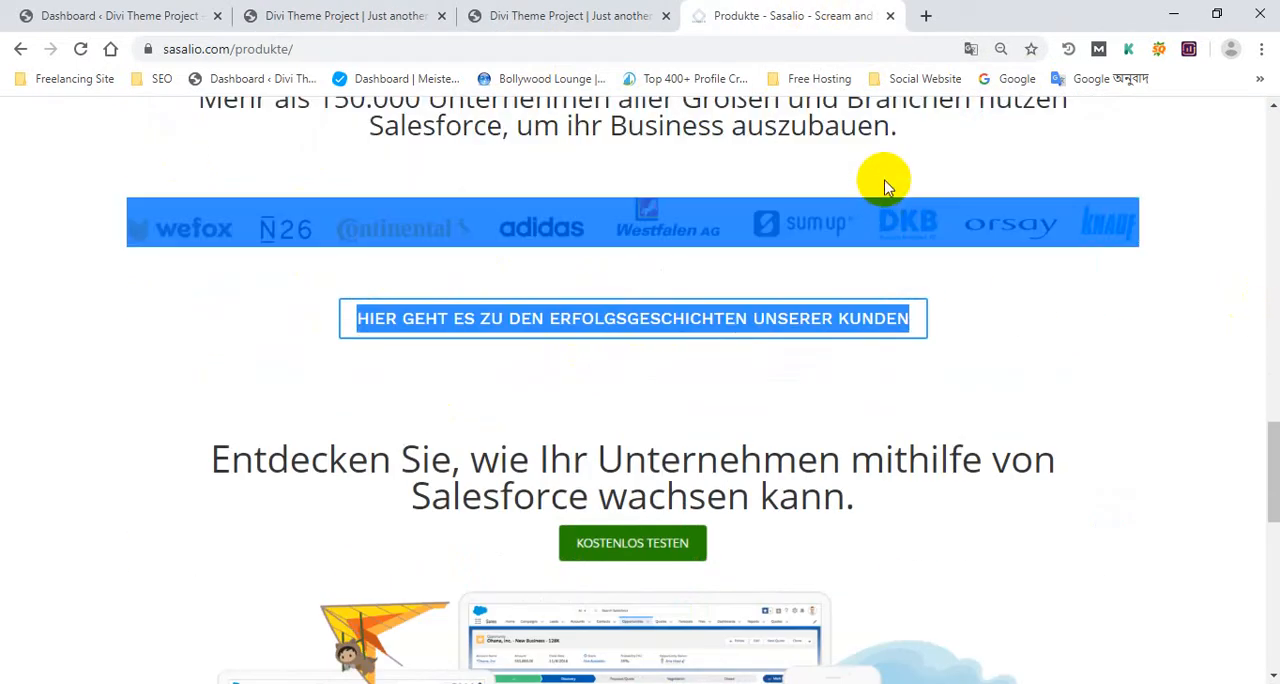
left_click(1074, 305)
right_click(772, 222)
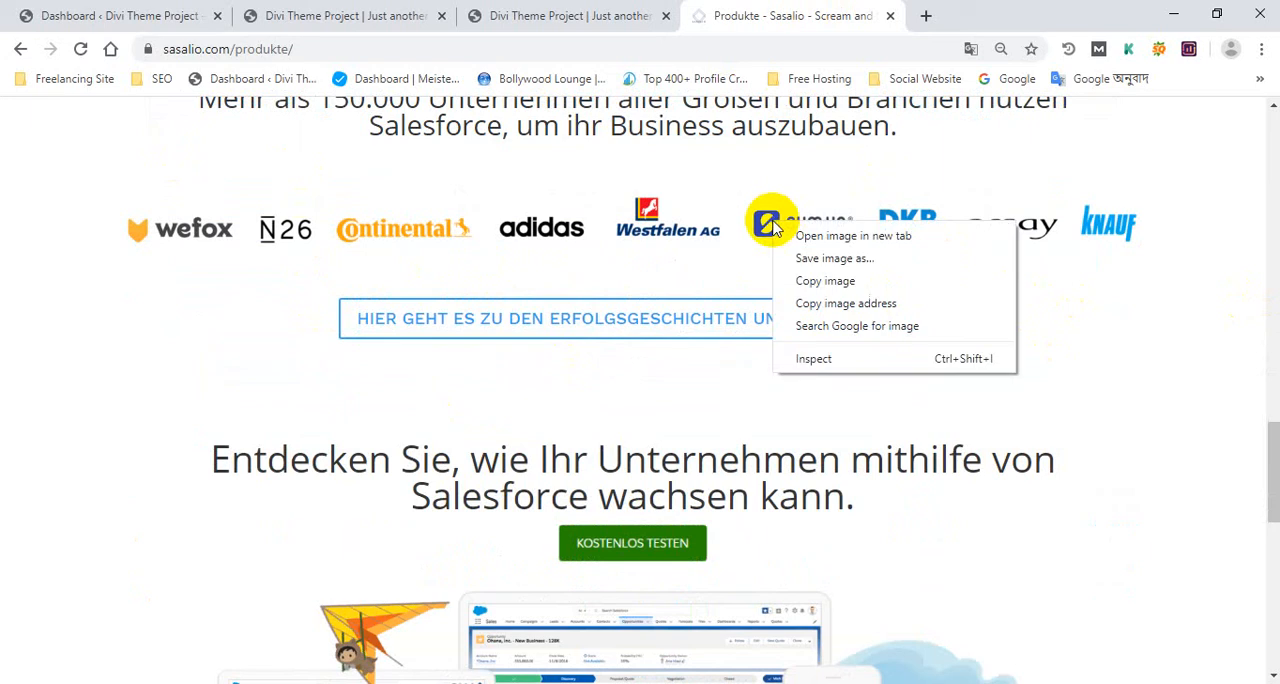
right_click(645, 210)
left_click(737, 256)
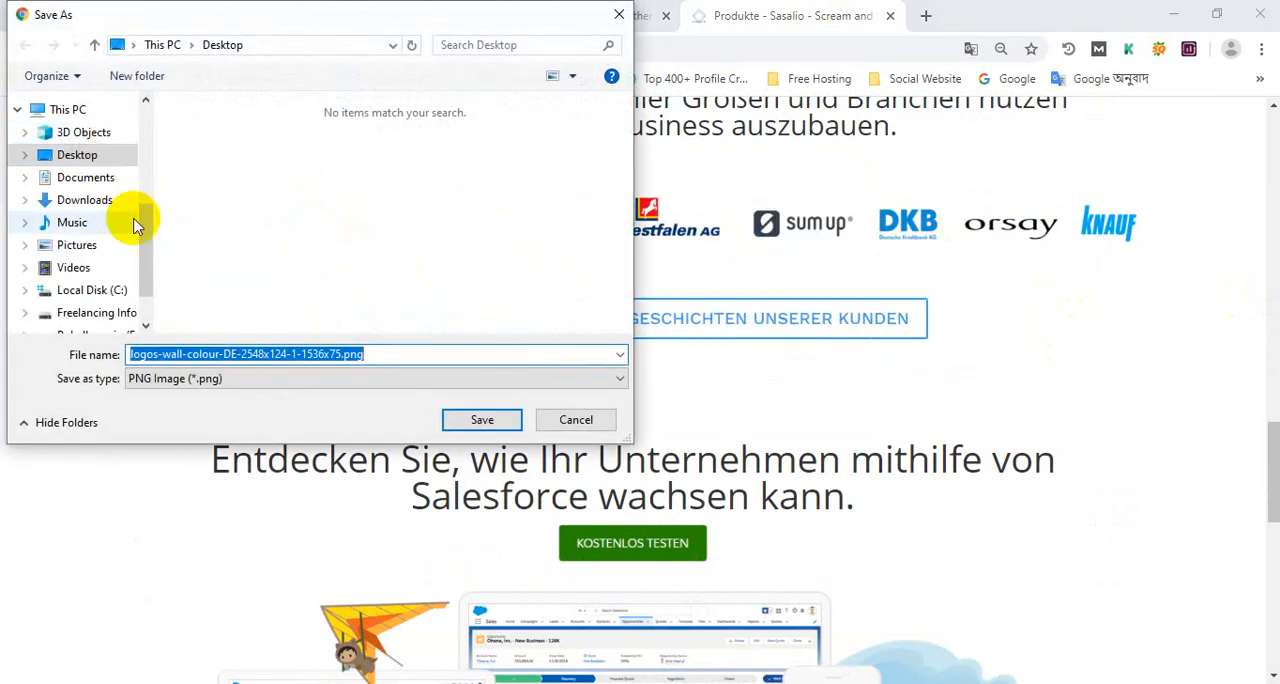
mouse_move(147, 219)
left_mouse_down()
mouse_move(157, 160)
mouse_move(156, 228)
left_mouse_up()
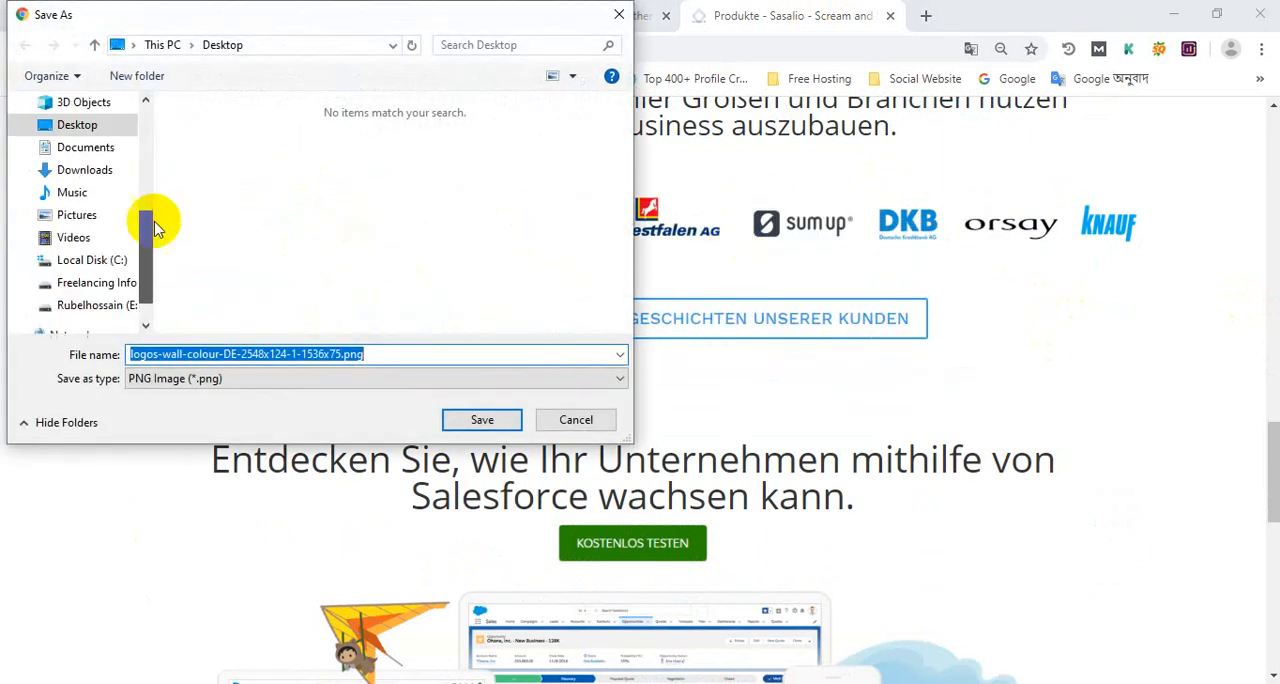
left_click(620, 17)
Return to the Visual Builder and start inserting a module directly below the "Mehr als 150.000 Unternehmen" heading
left_click(389, 22)
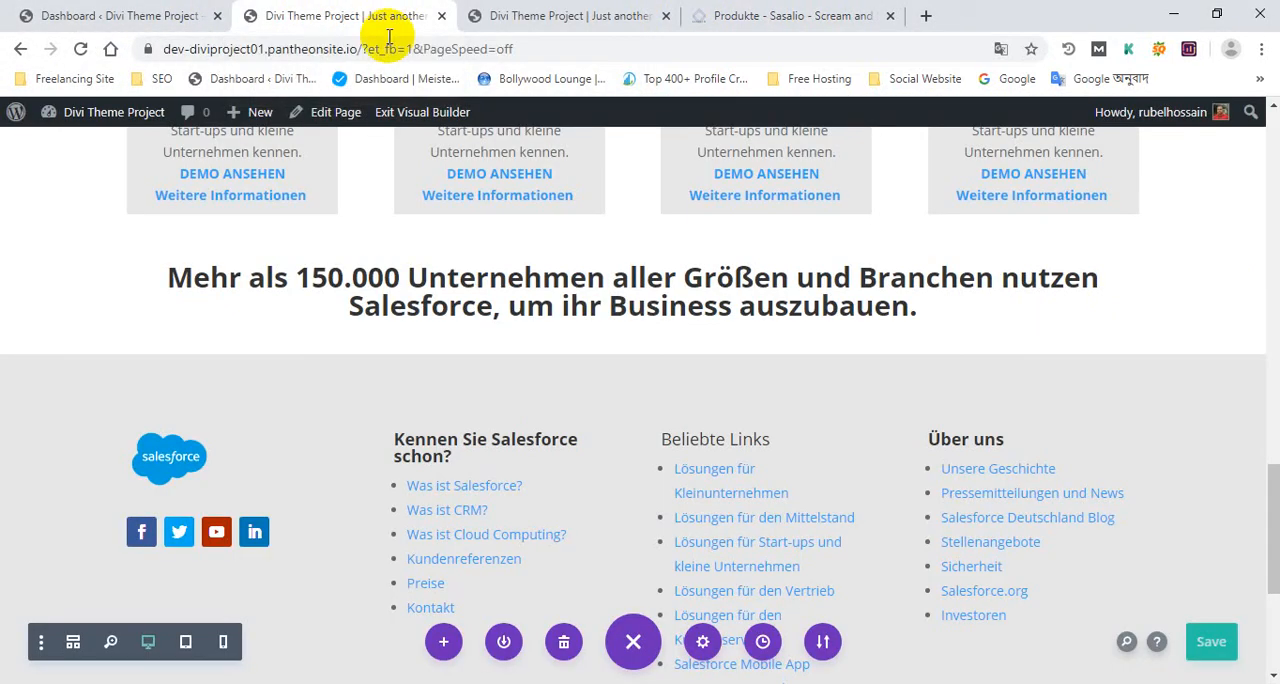
mouse_move(664, 311)
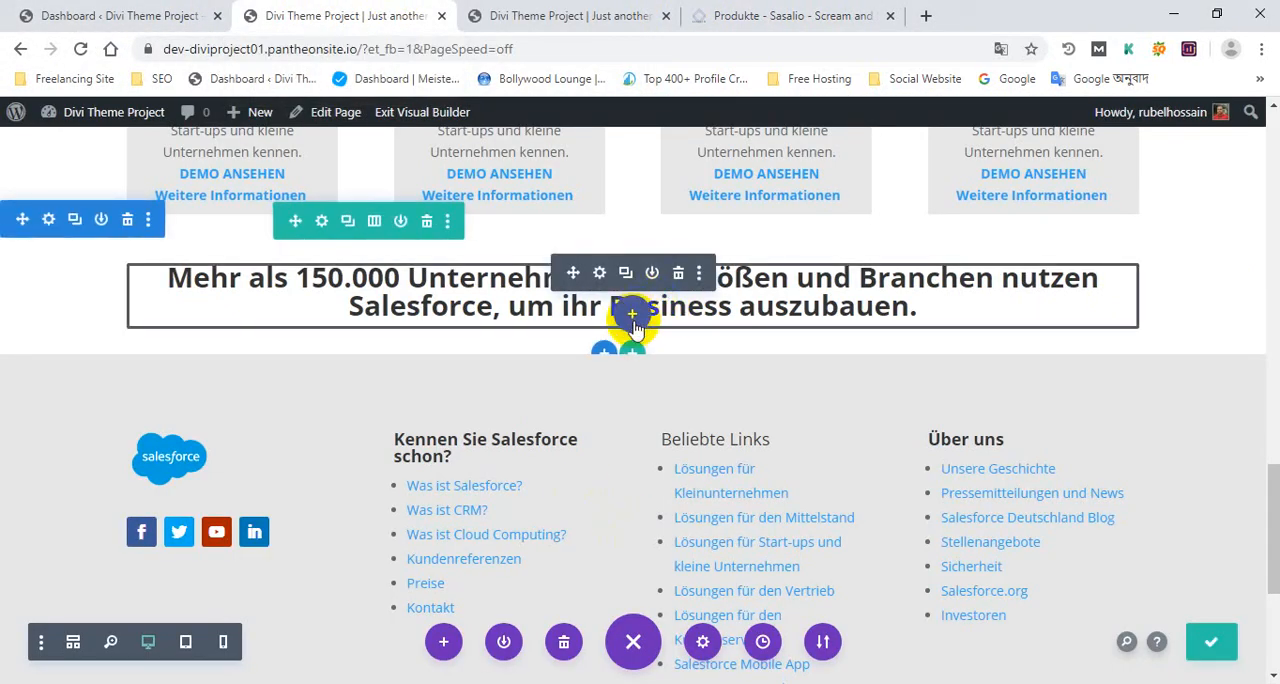
left_click(632, 315)
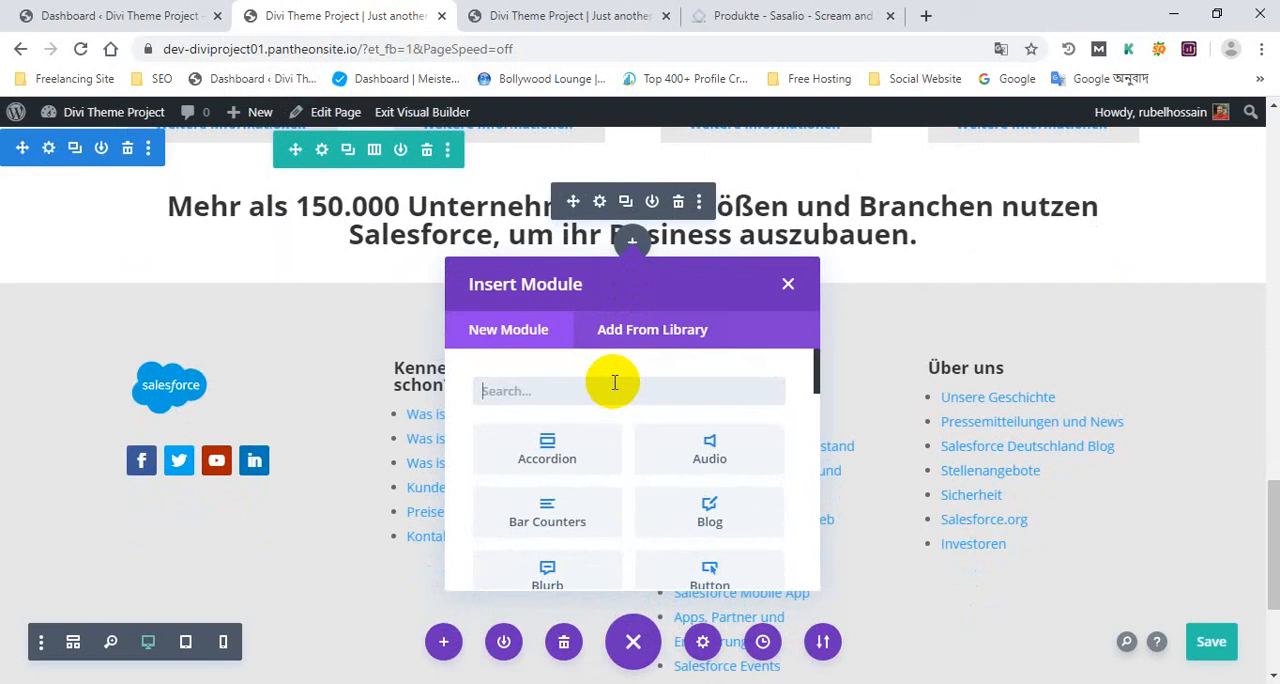
Search the module list for the Image module, clear the search and look through the available modules
type("ima")
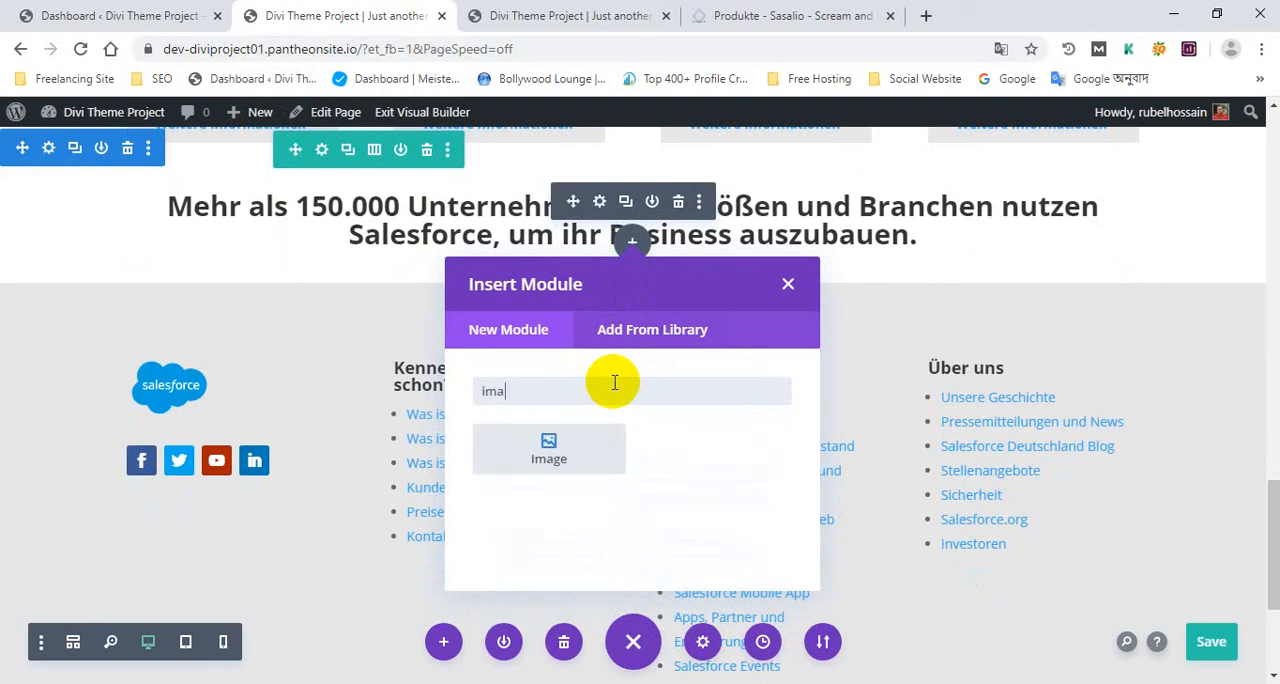
type("g")
key("BackSpace")
key("BackSpace")
key("BackSpace")
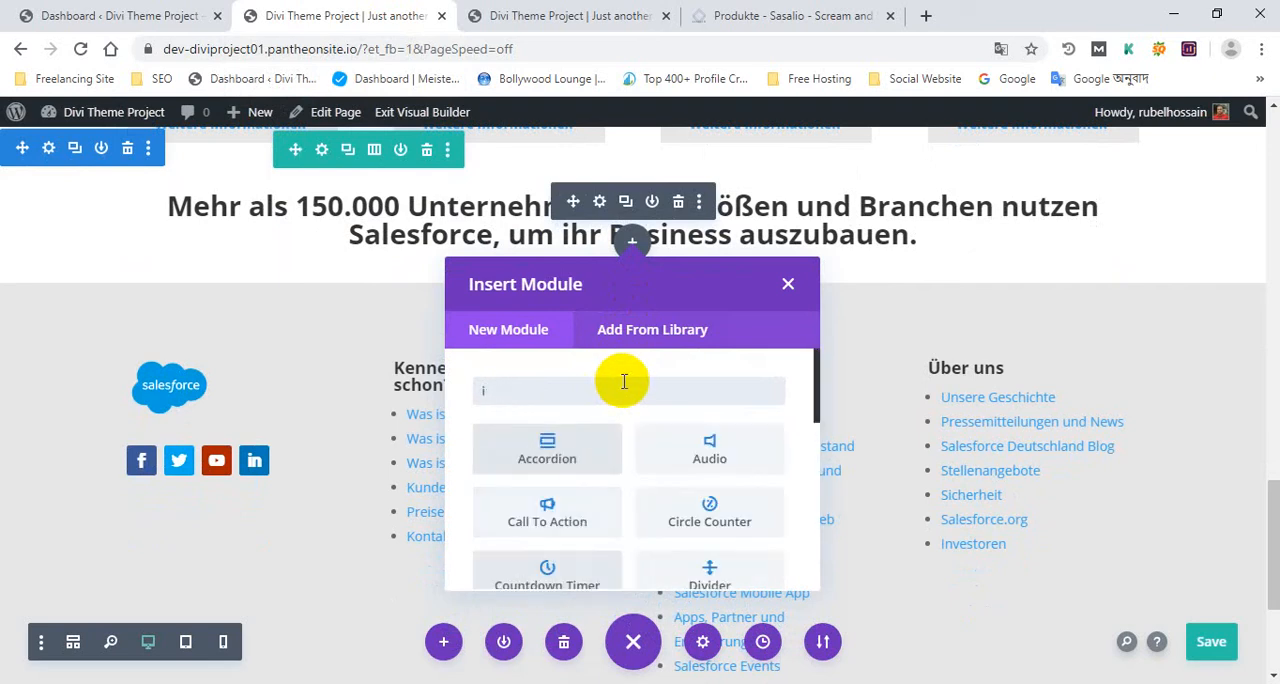
scroll(607, 449, "down", 1)
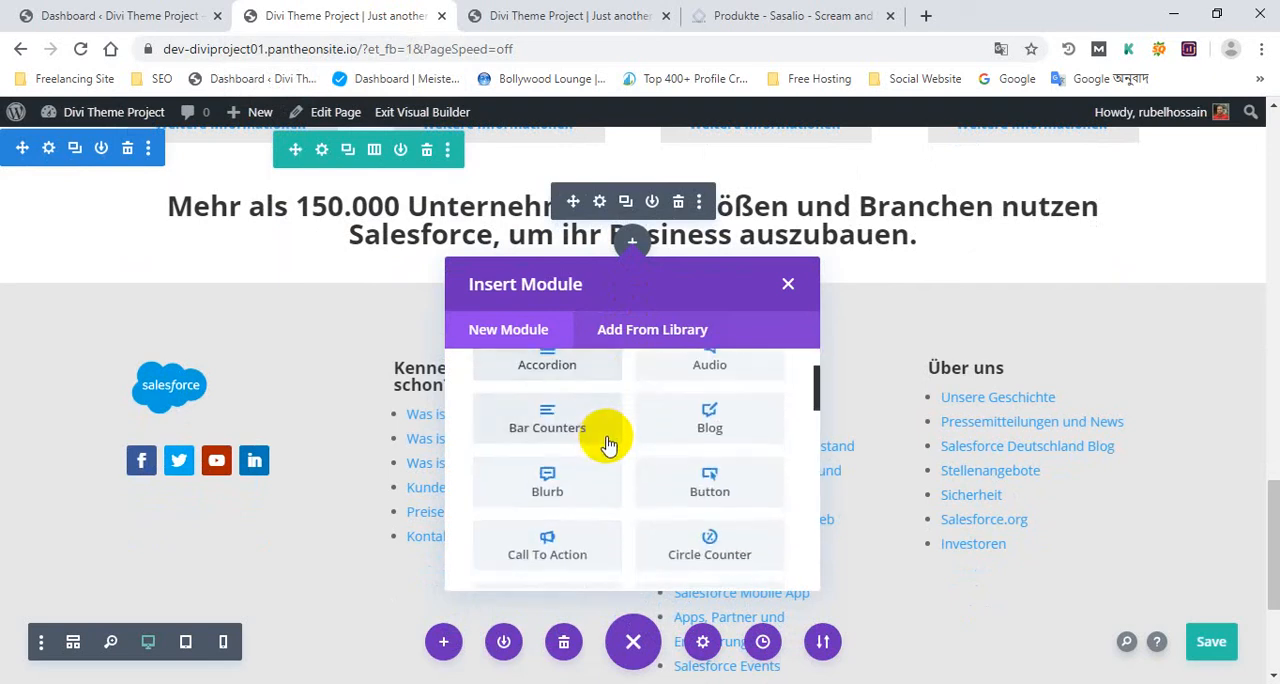
scroll(611, 444, "up", 1)
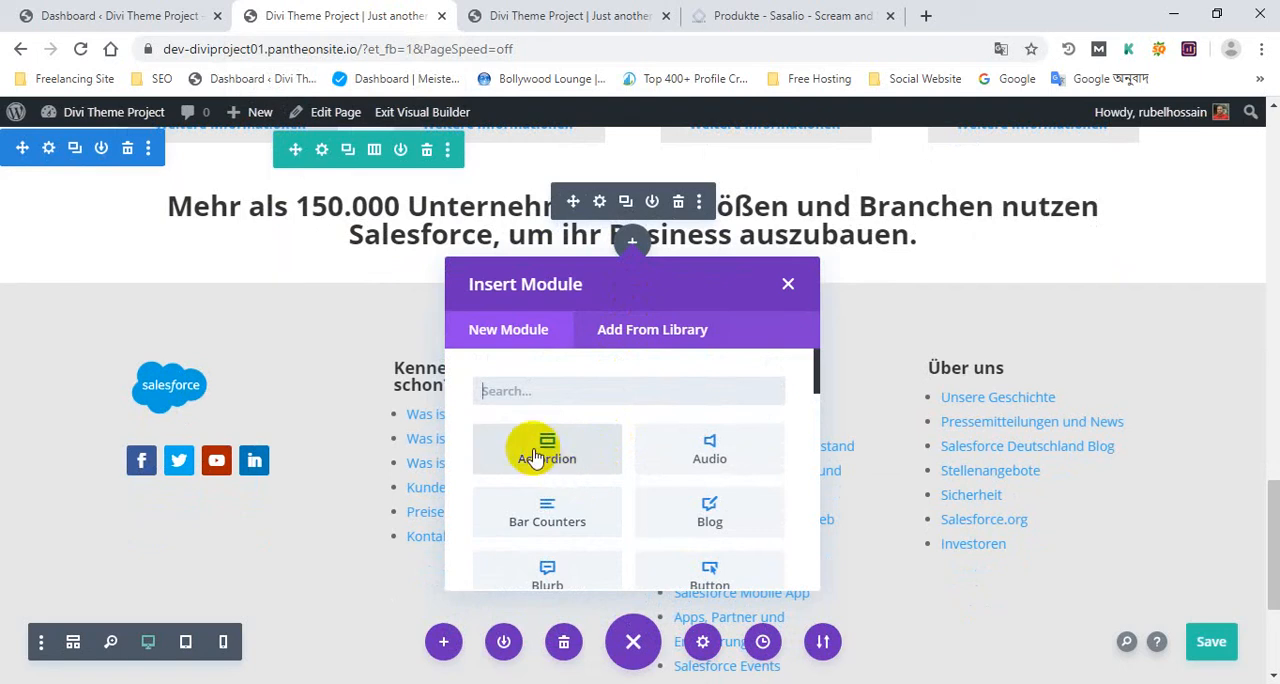
scroll(590, 452, "down", 1)
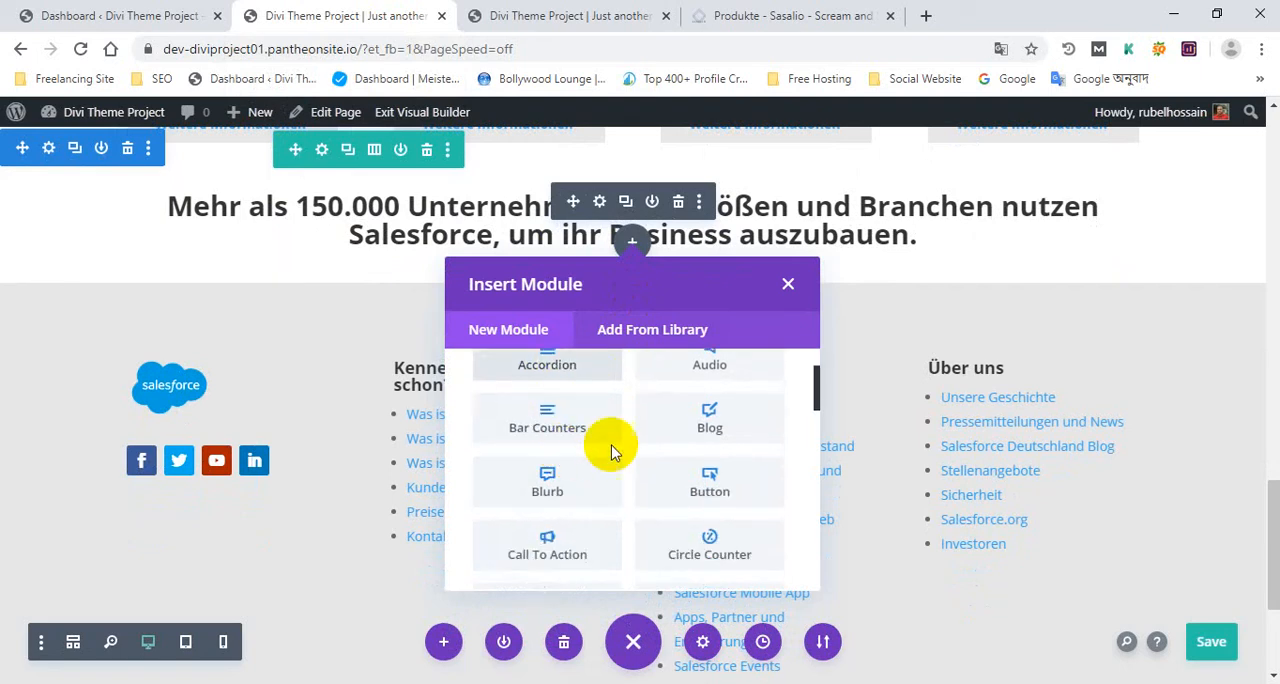
scroll(740, 470, "up", 1)
scroll(570, 515, "down", 1)
scroll(566, 500, "down", 7)
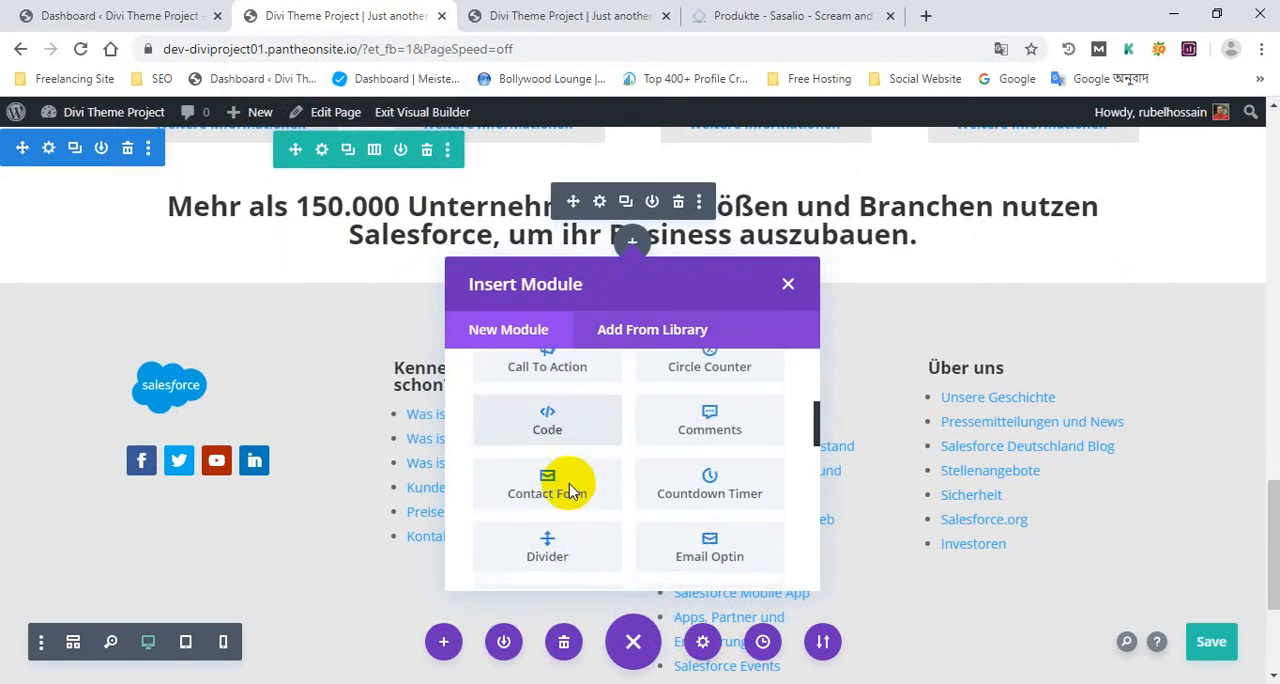
scroll(576, 490, "down", 2)
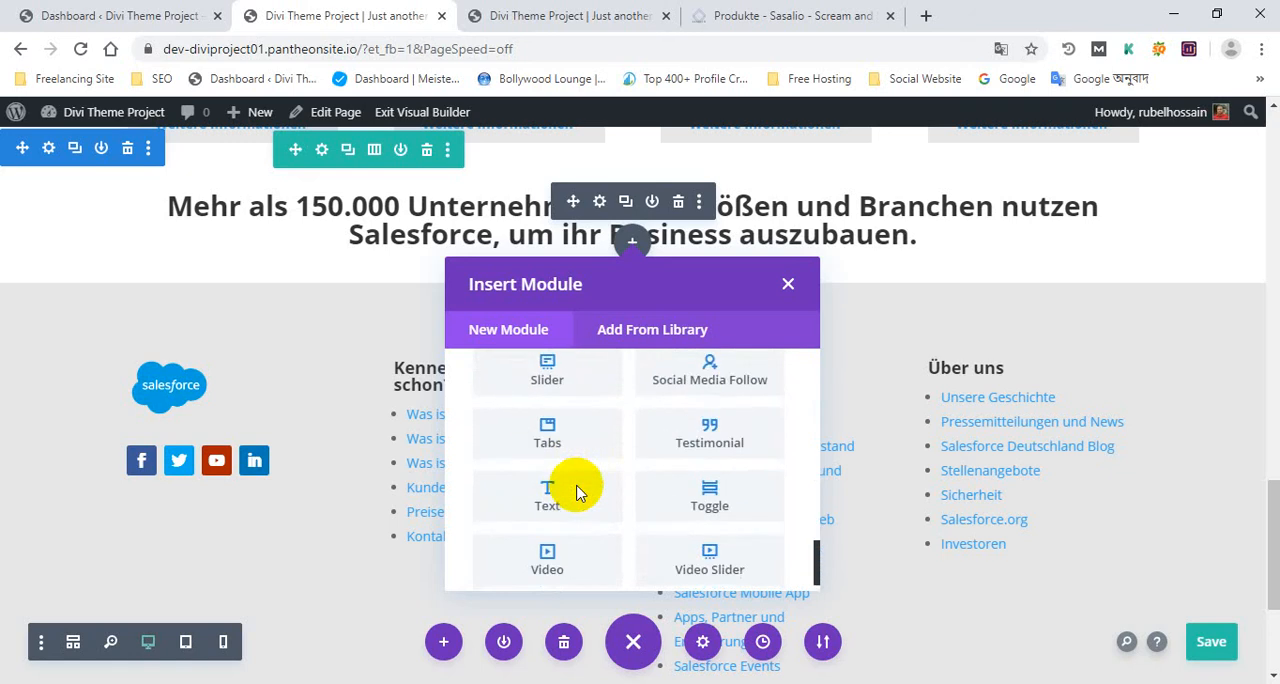
scroll(576, 490, "up", 6)
scroll(578, 488, "up", 4)
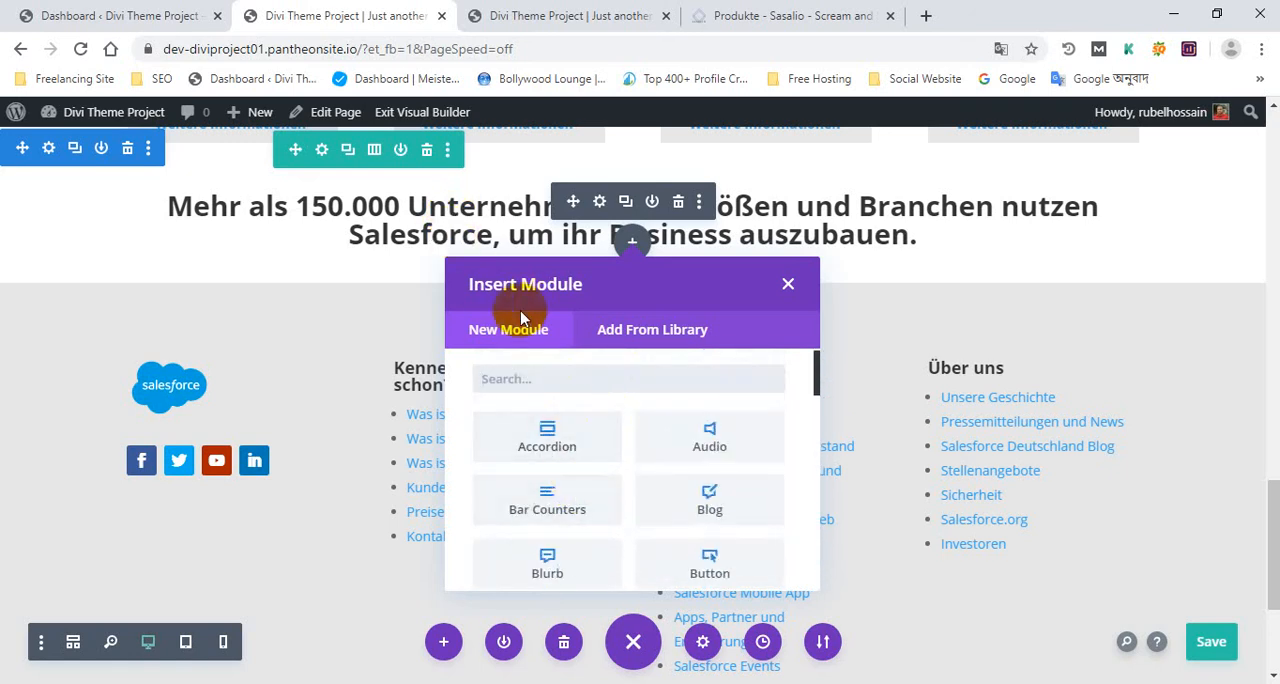
right_click(551, 379)
left_click(565, 392)
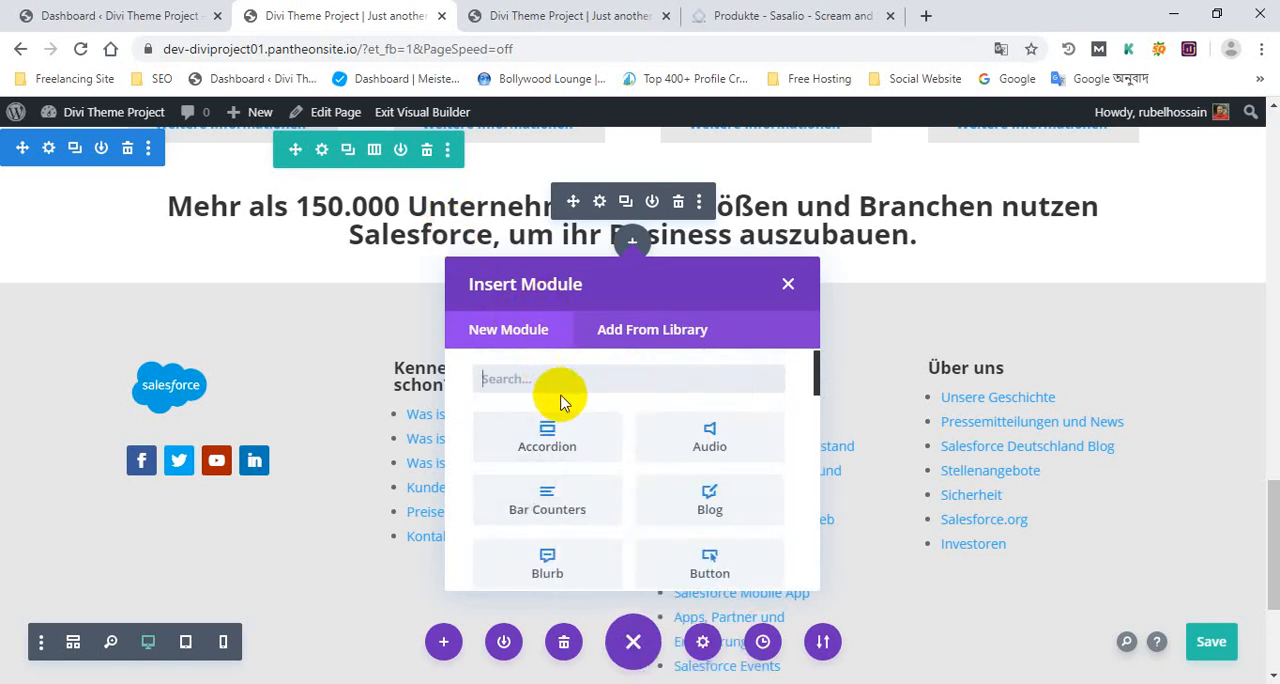
scroll(531, 403, "down", 1)
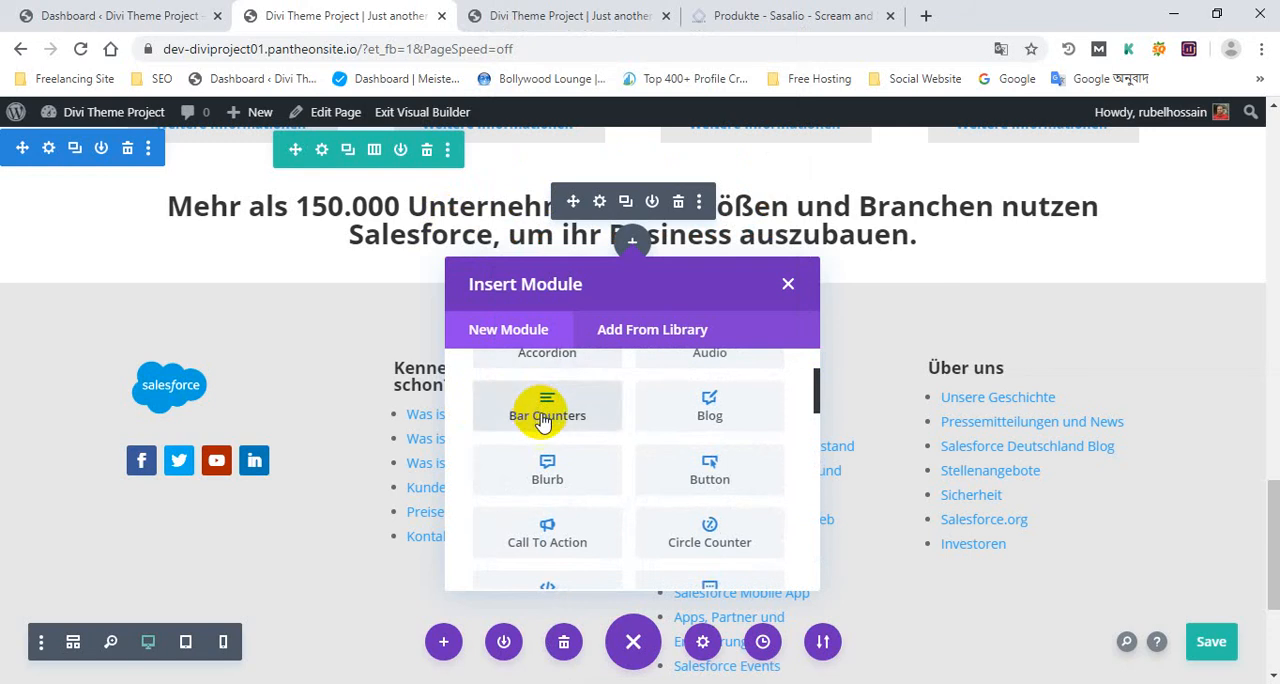
scroll(531, 400, "up", 2)
scroll(708, 485, "down", 3)
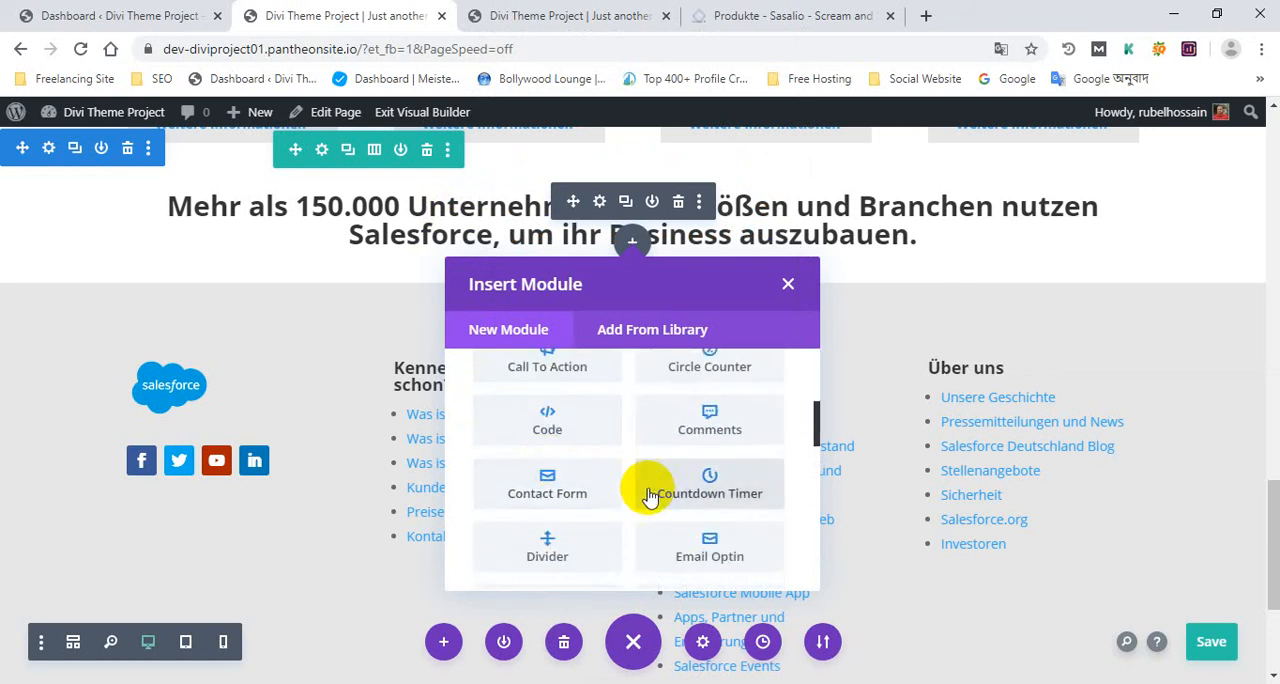
scroll(645, 490, "down", 3)
scroll(686, 512, "down", 3)
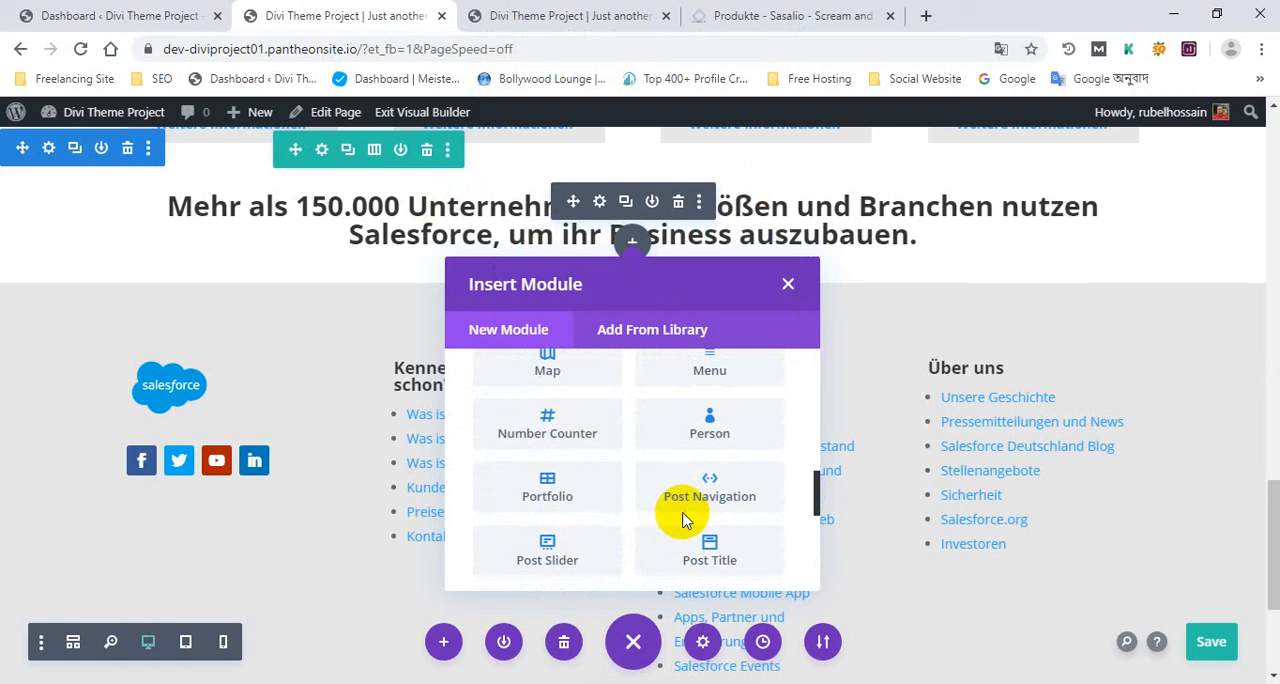
scroll(683, 518, "down", 5)
scroll(686, 514, "up", 10)
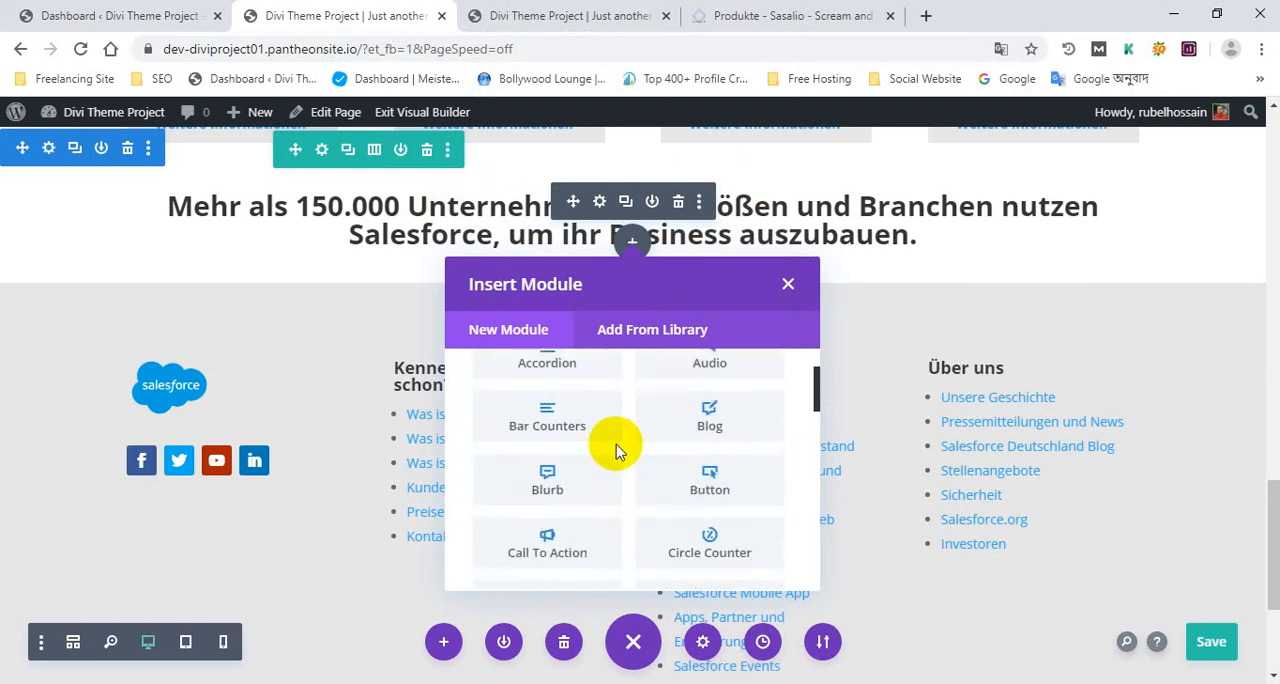
scroll(610, 449, "up", 1)
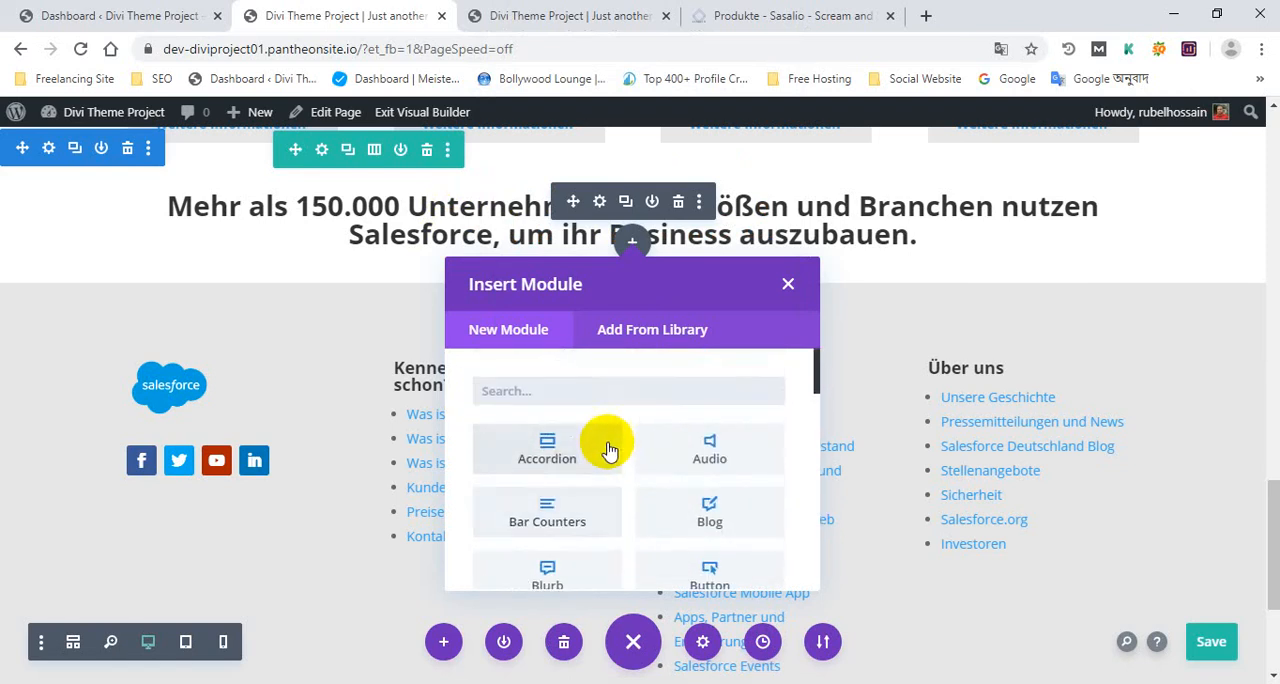
Find the Image module and insert it below the "Mehr als 150.000 Unternehmen" heading
left_click(516, 400)
type("image")
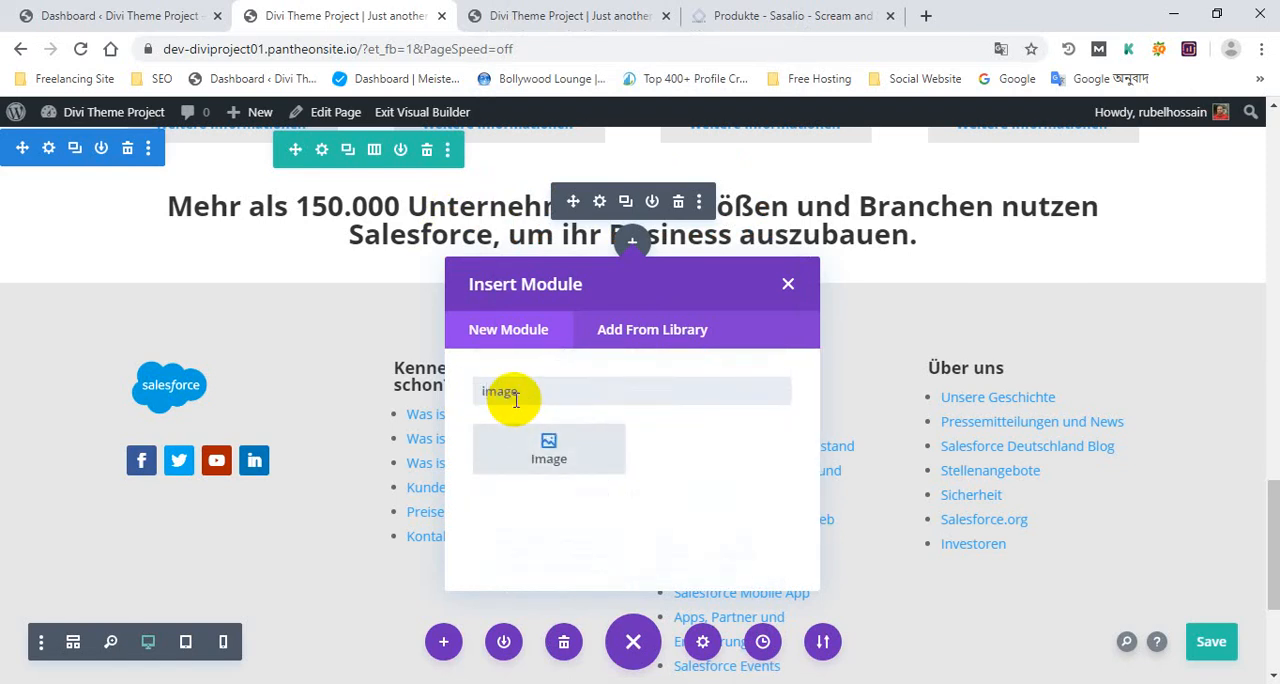
left_click(529, 442)
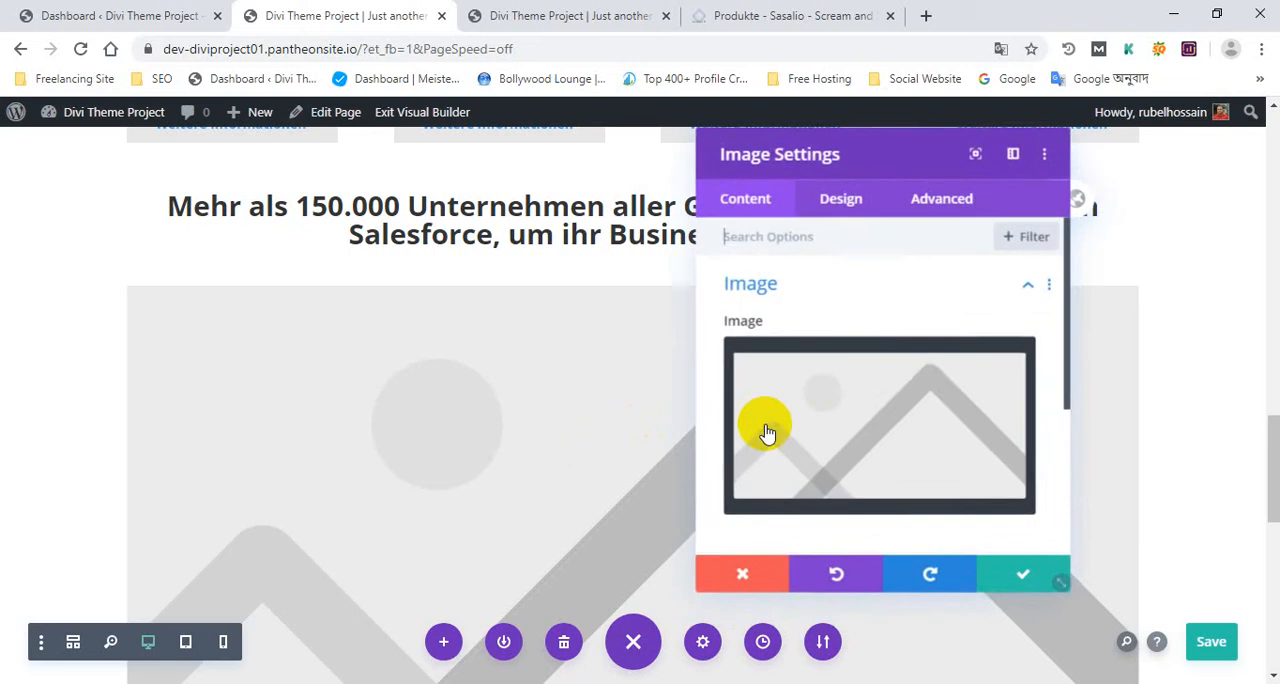
Upload btn.png from the salesforce Image folder on drive D and set it as the new module's image
left_click(913, 437)
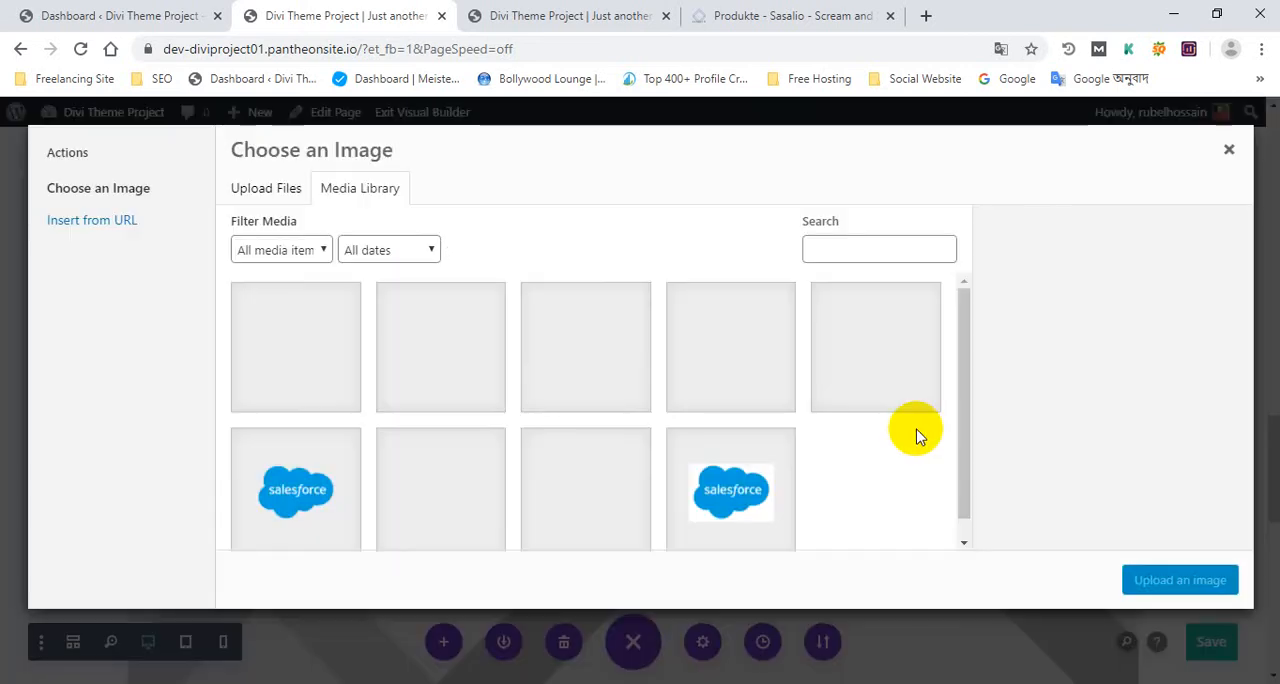
left_click(266, 190)
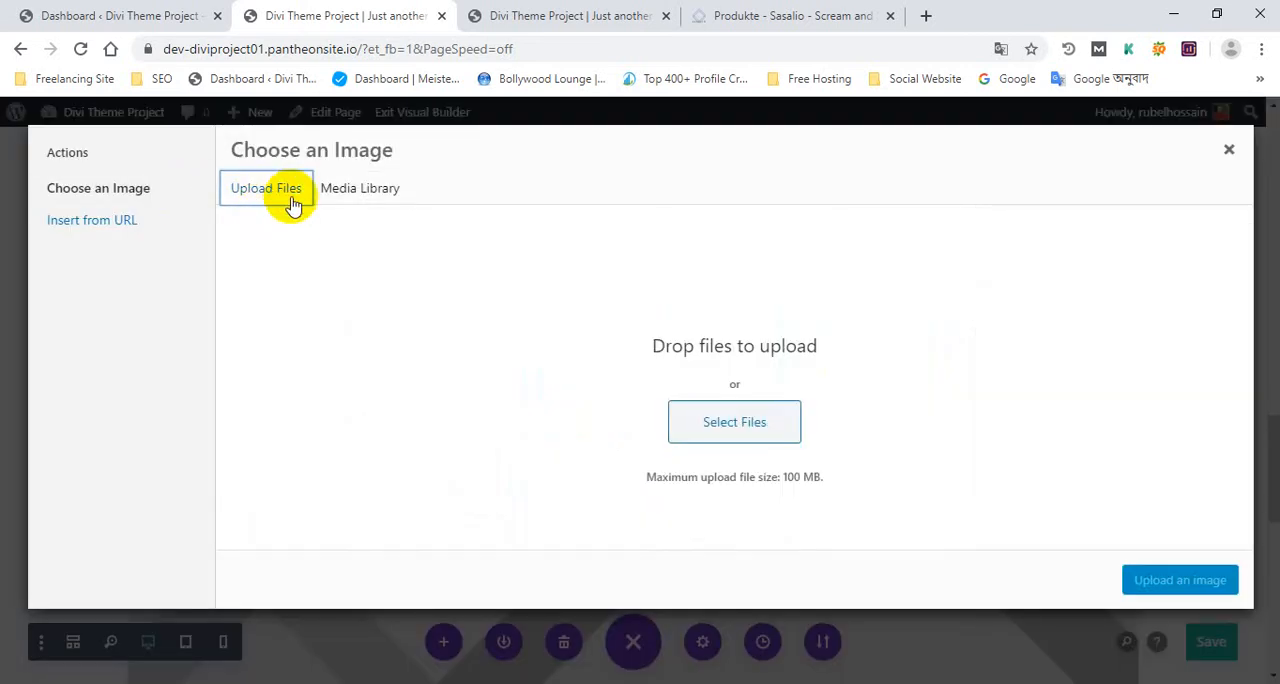
left_click(728, 425)
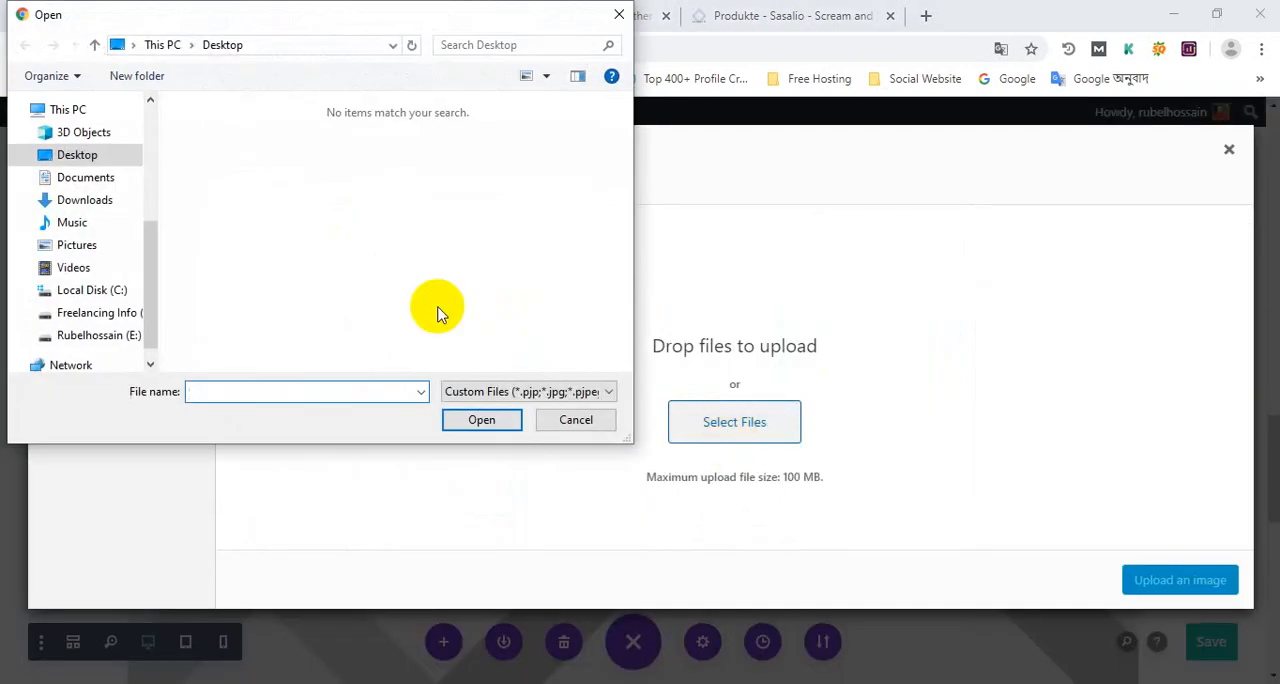
left_click_drag(155, 285, 161, 297)
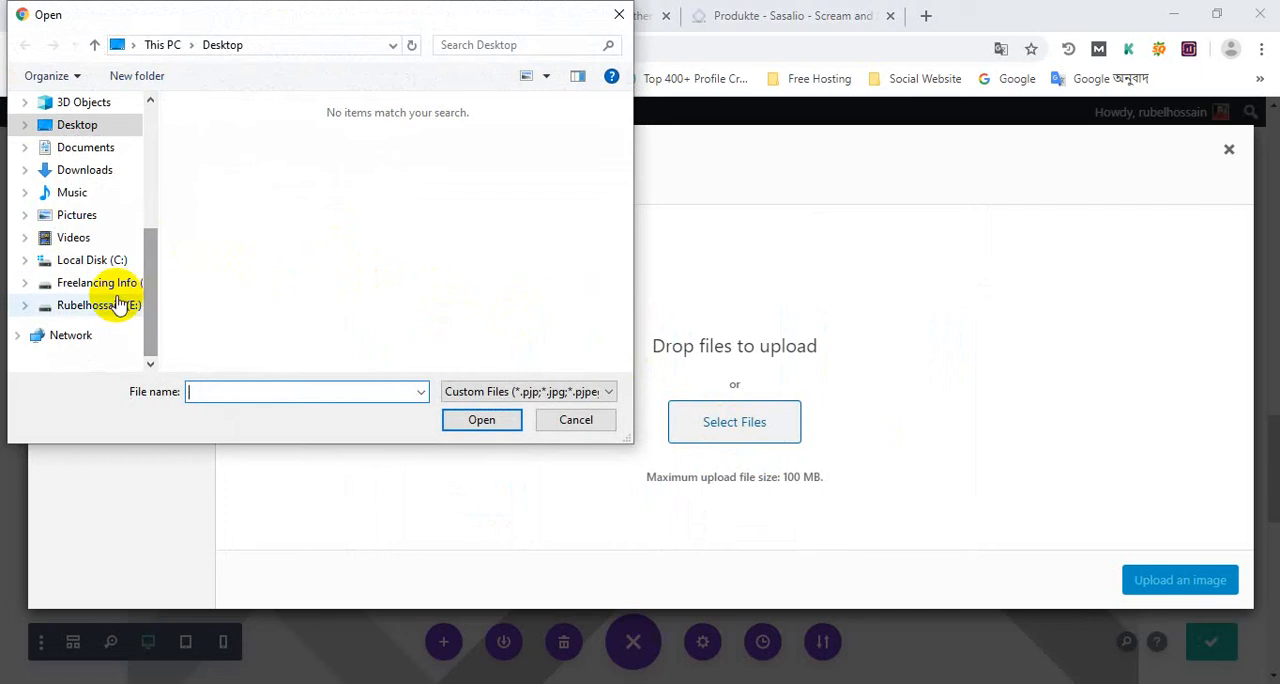
left_click(140, 284)
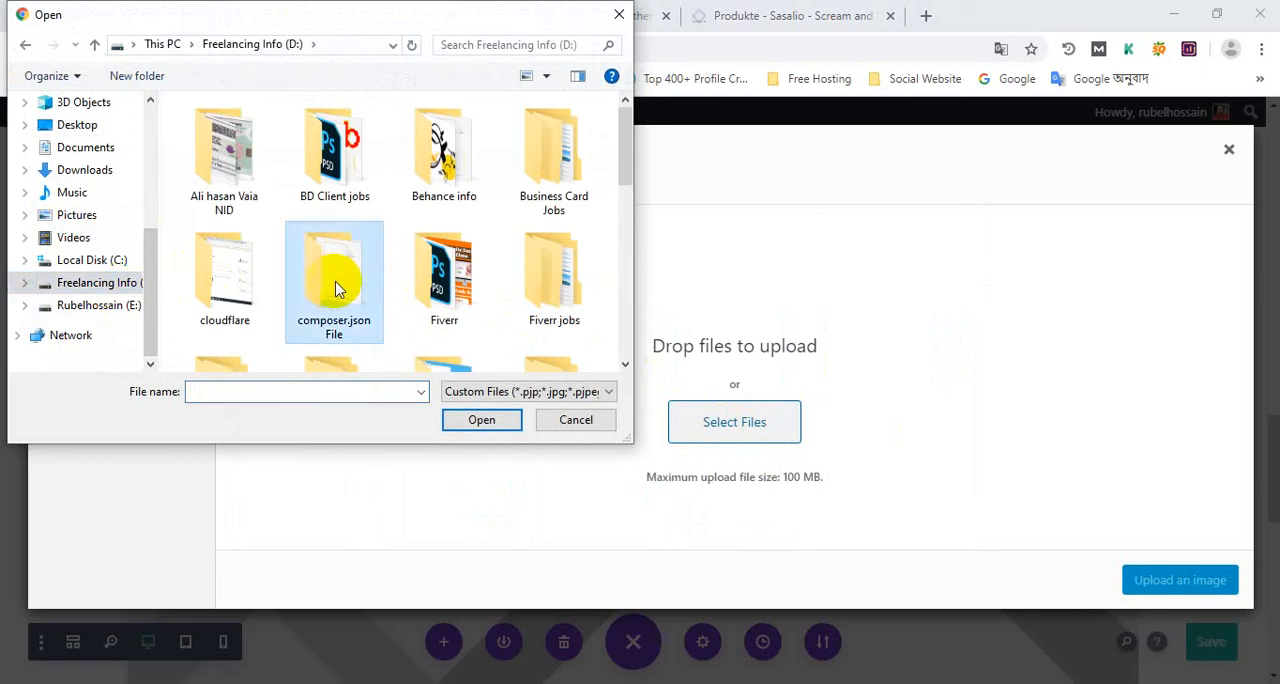
scroll(329, 286, "down", 5)
scroll(427, 313, "down", 2)
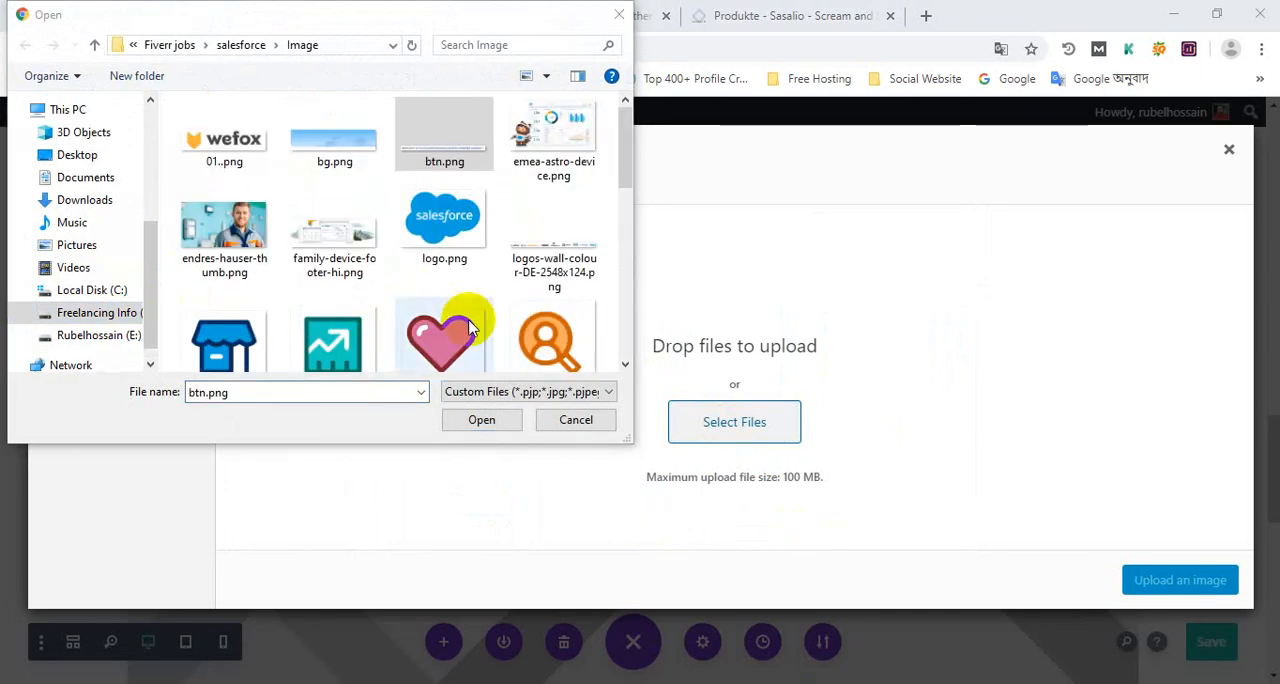
left_click(498, 428)
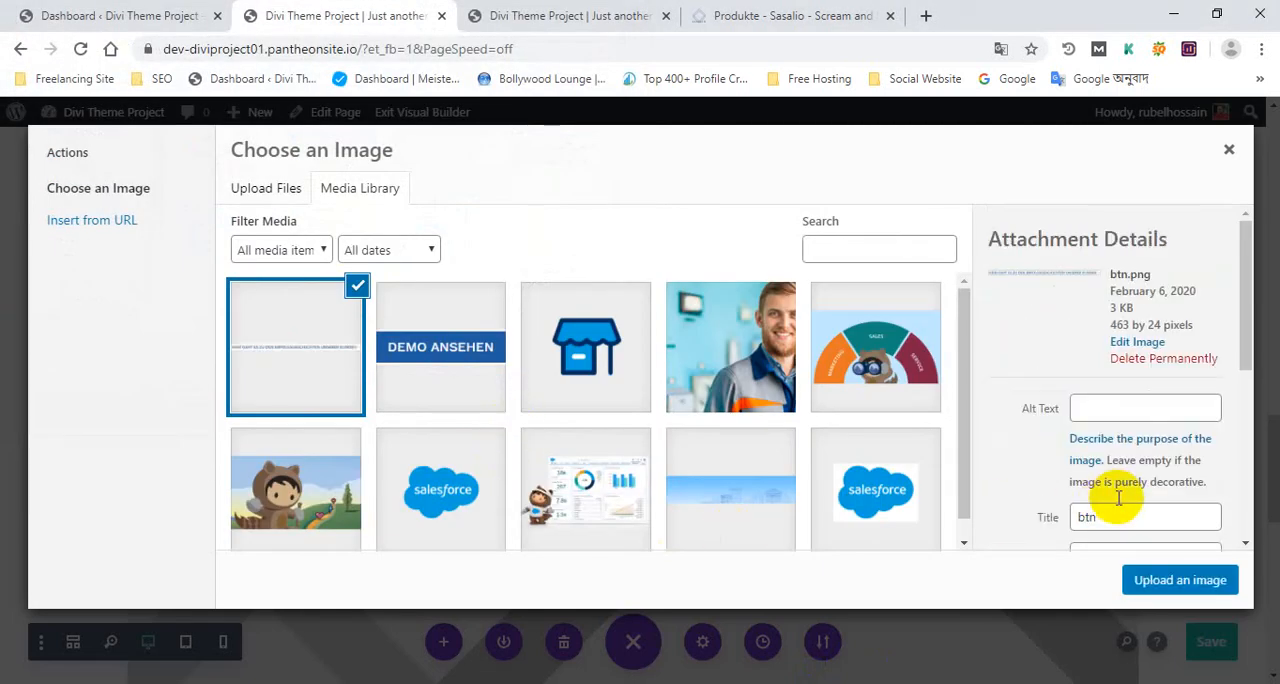
left_click(1180, 582)
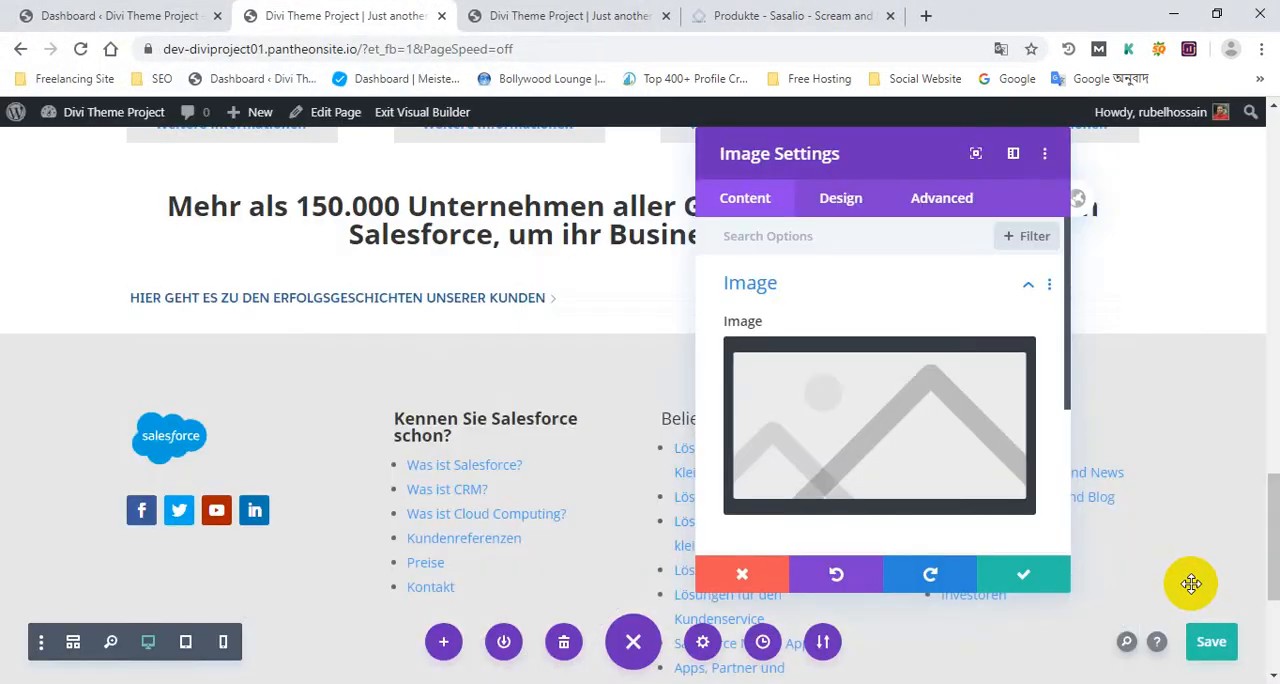
Upload logos-wall-colour-DE-2548x124.png from the salesforce Image folder as the replacement image for the module
scroll(545, 396, "up", 1)
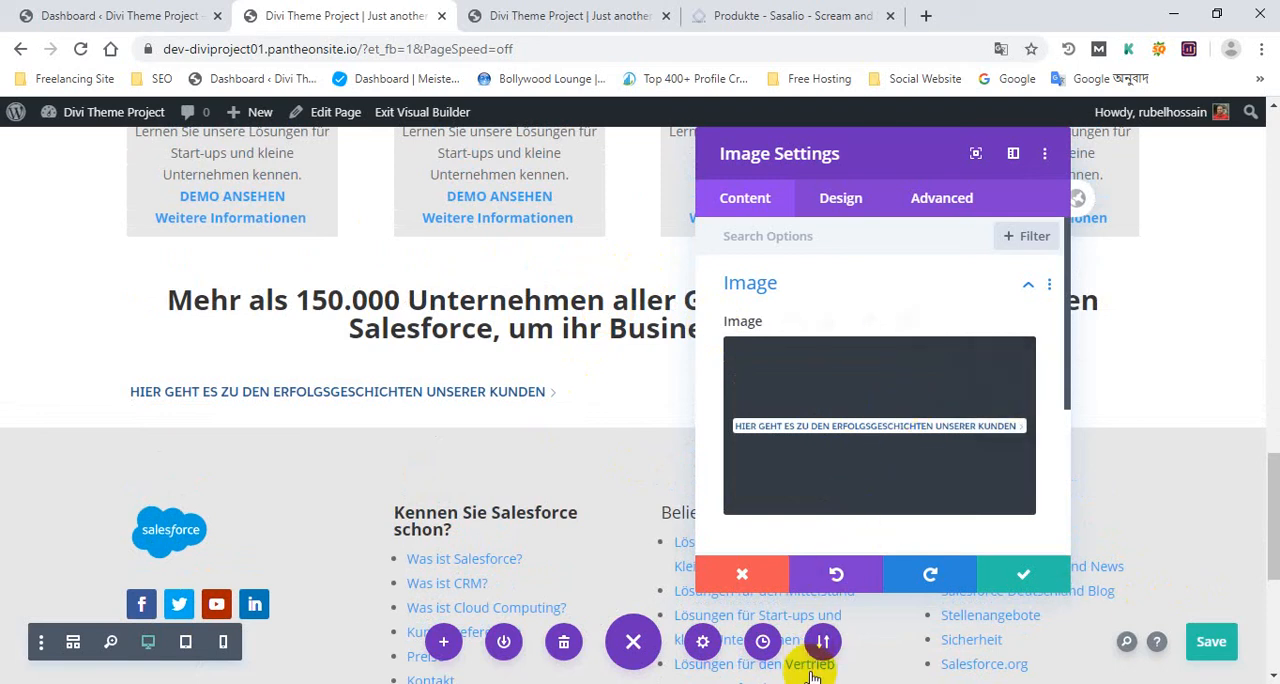
left_click(548, 228)
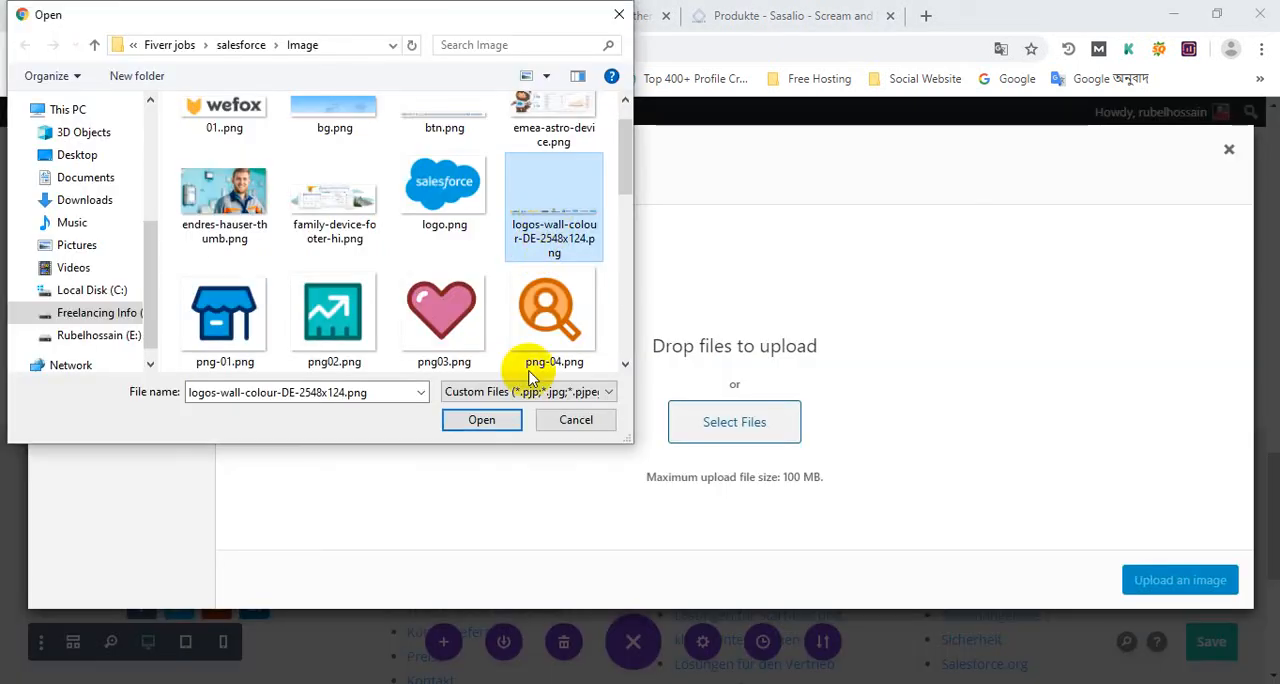
left_click(483, 421)
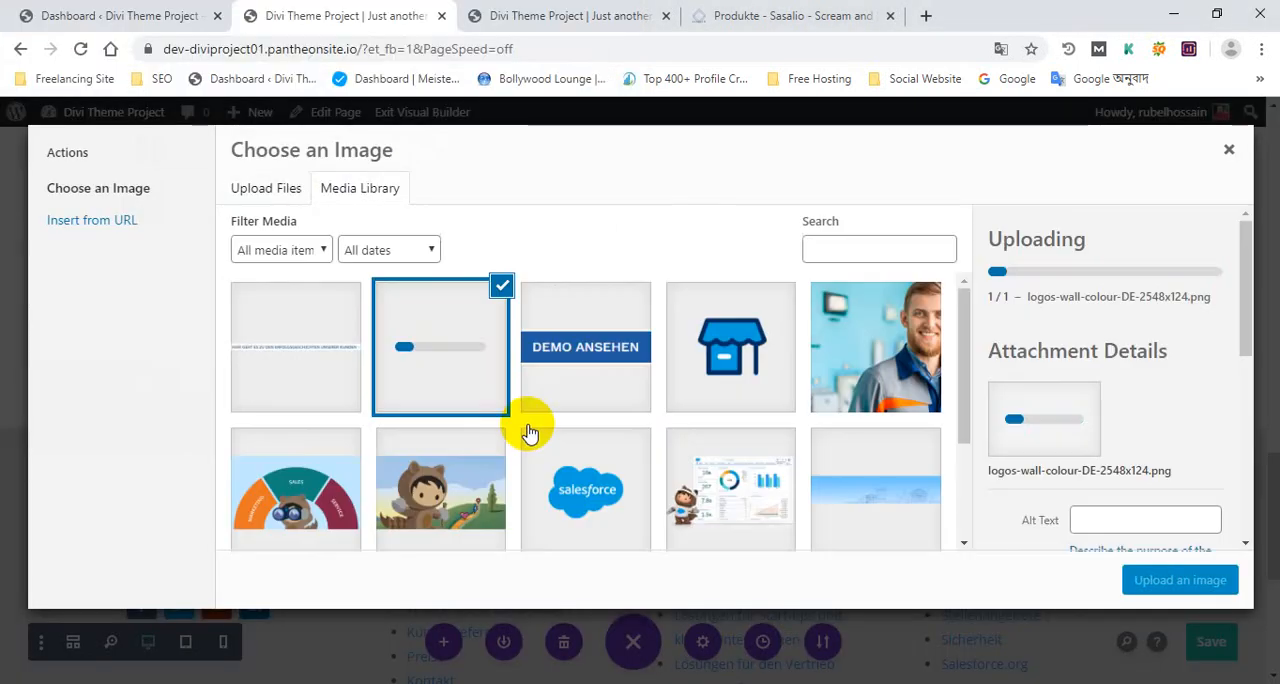
Permanently delete btn.png from the media library
left_click(329, 348)
left_click(1168, 470)
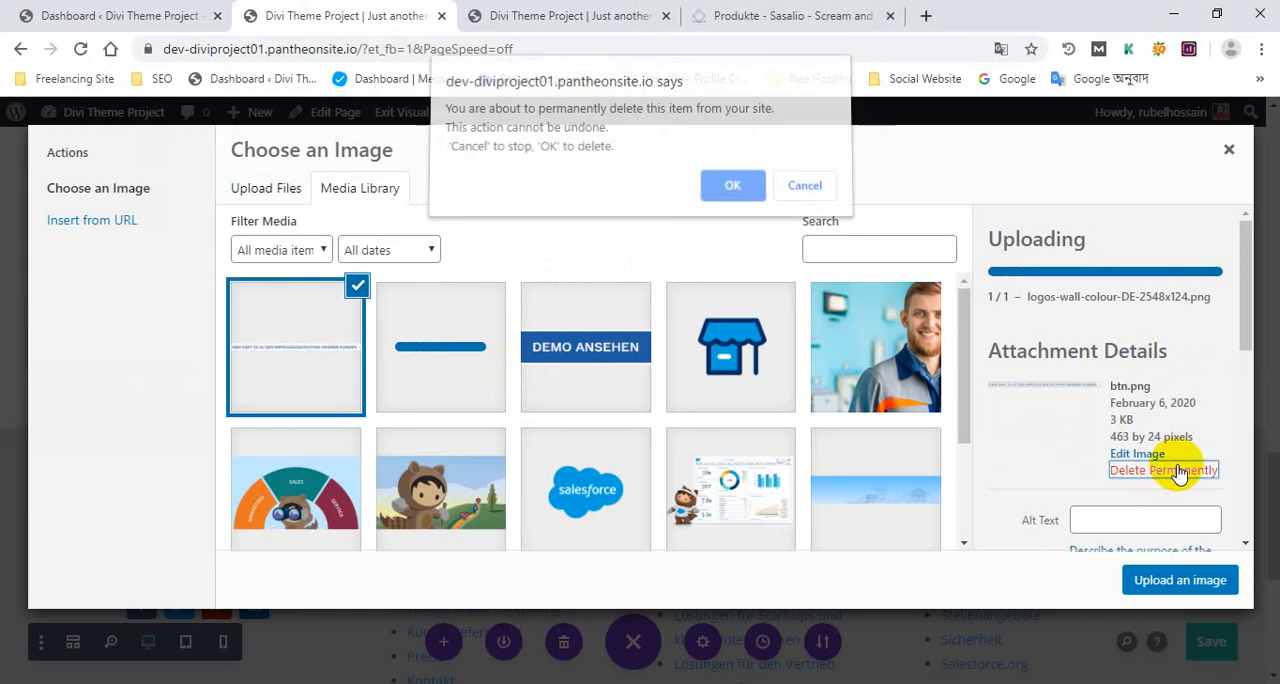
left_click(737, 195)
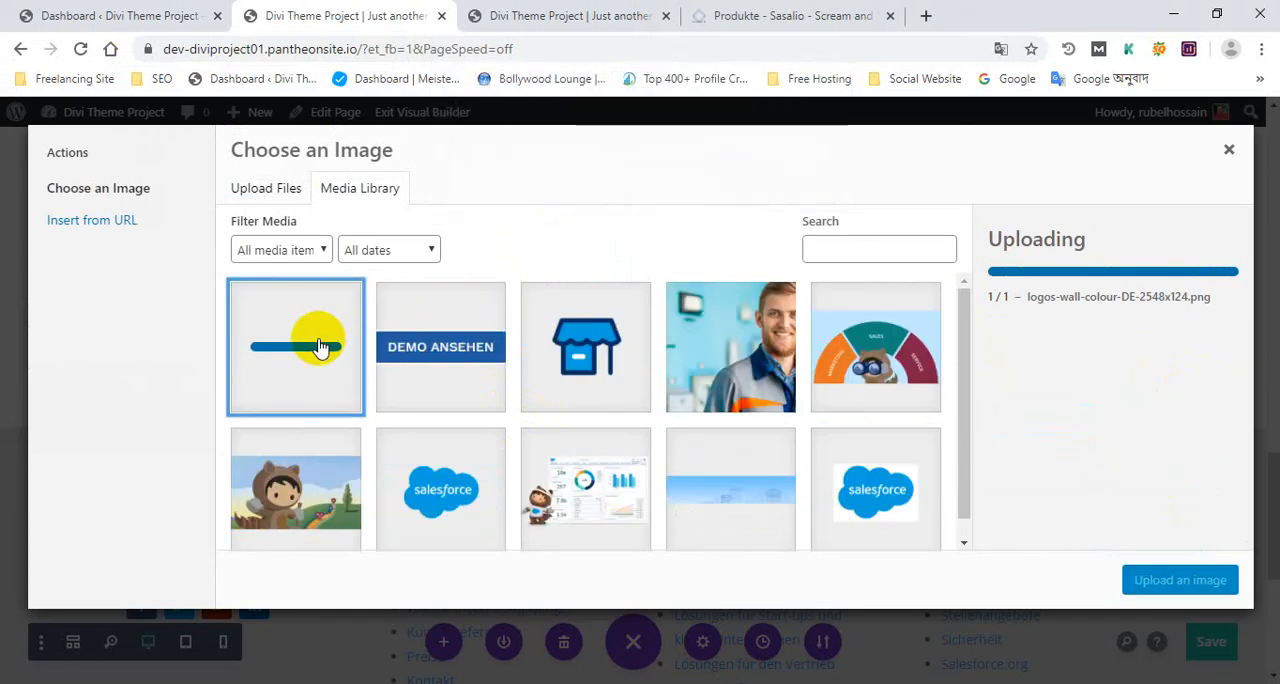
Insert the uploaded logo strip into the image module, apply the module settings and save the page
left_click(1178, 581)
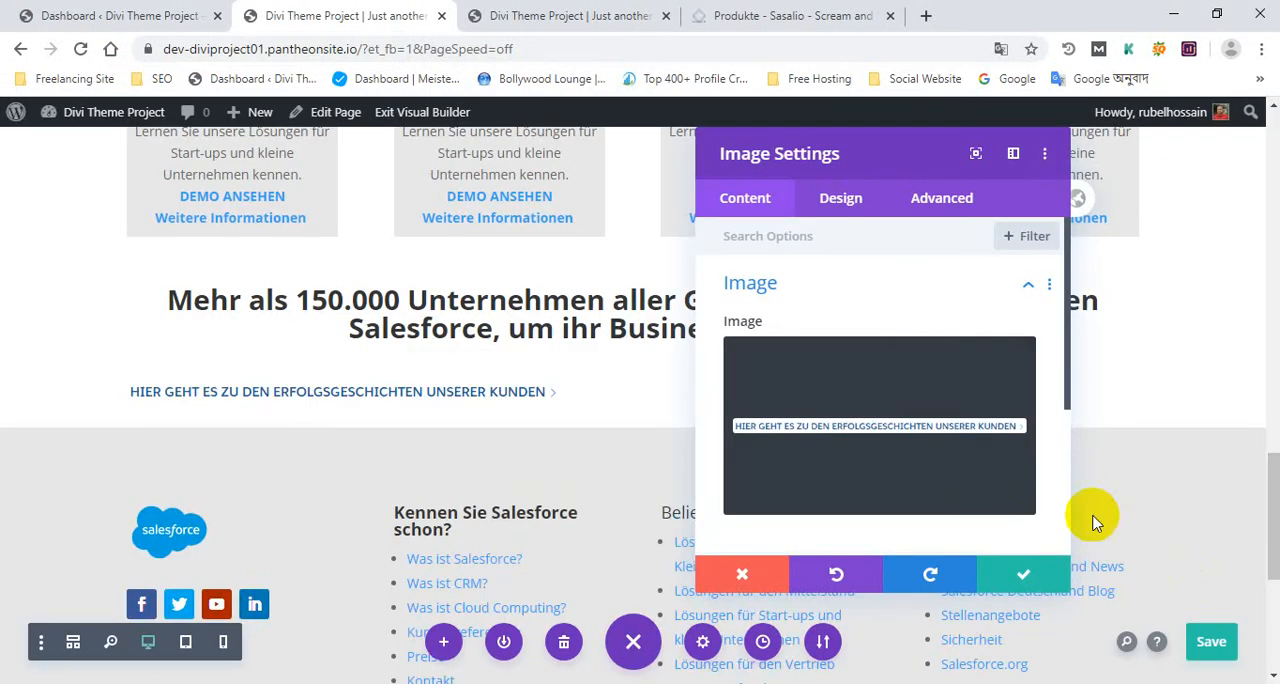
left_click(1017, 578)
scroll(880, 410, "up", 2)
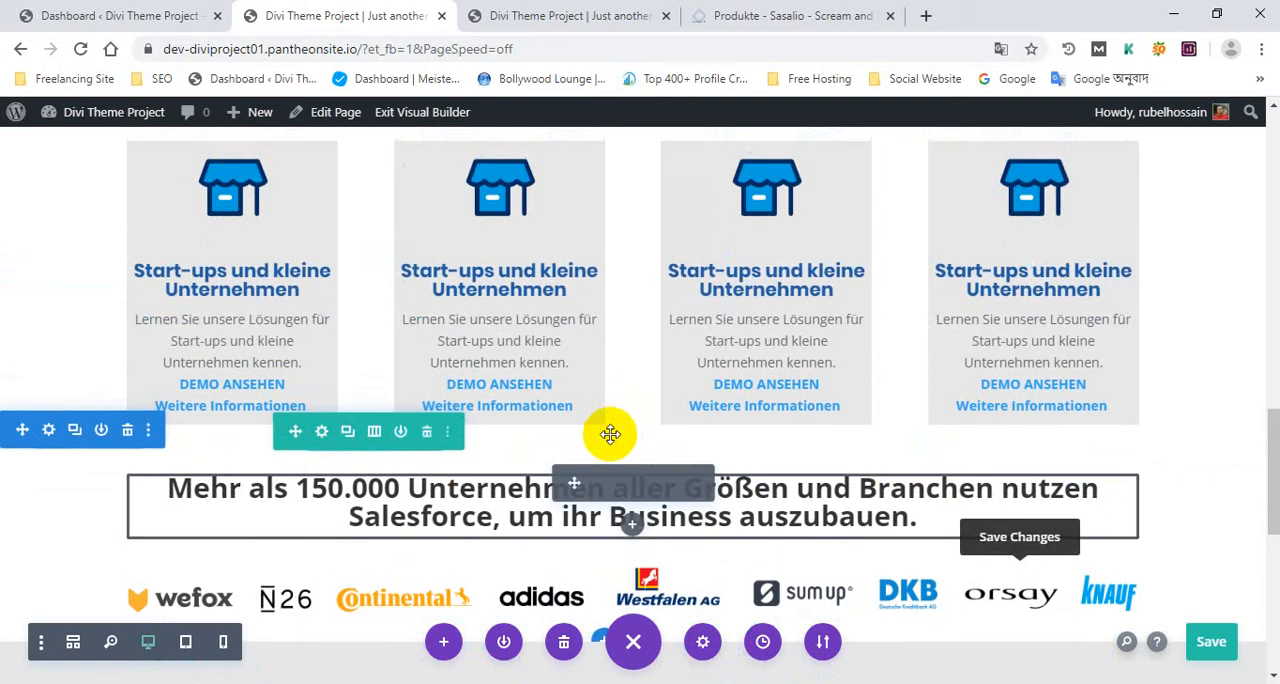
scroll(610, 434, "down", 2)
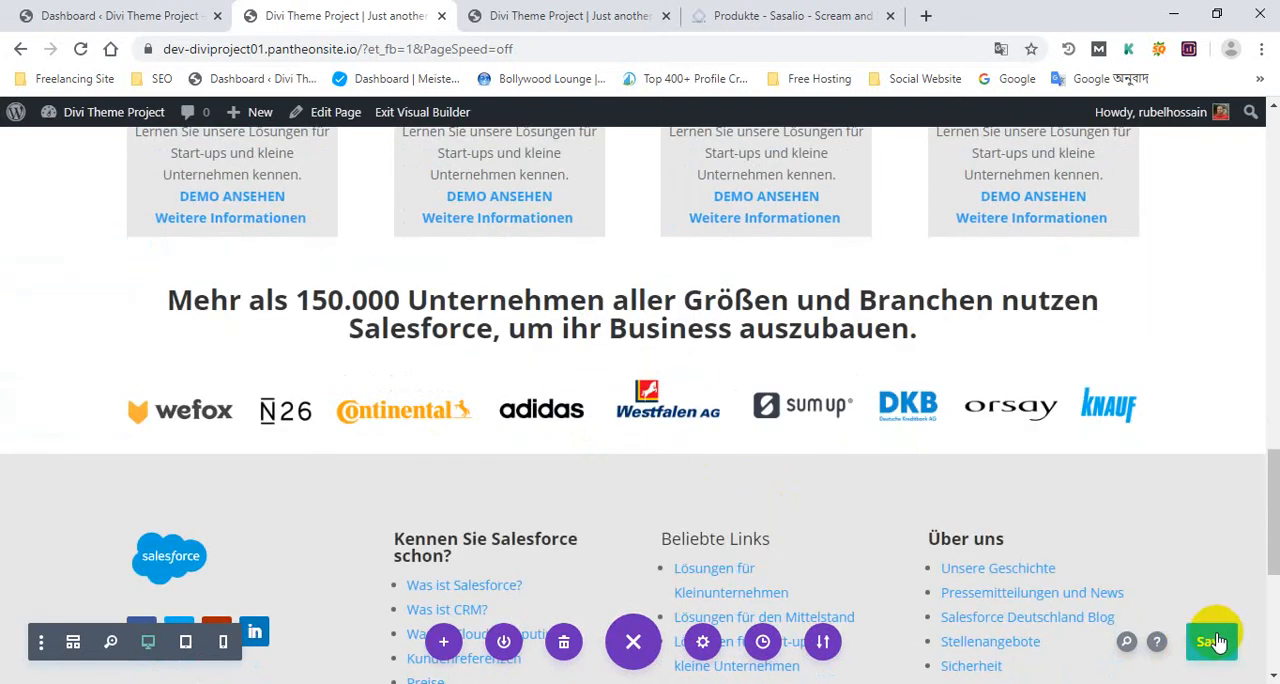
Reload the published homepage to load the saved logo strip section
left_click(605, 16)
scroll(694, 278, "down", 1)
scroll(700, 262, "up", 1)
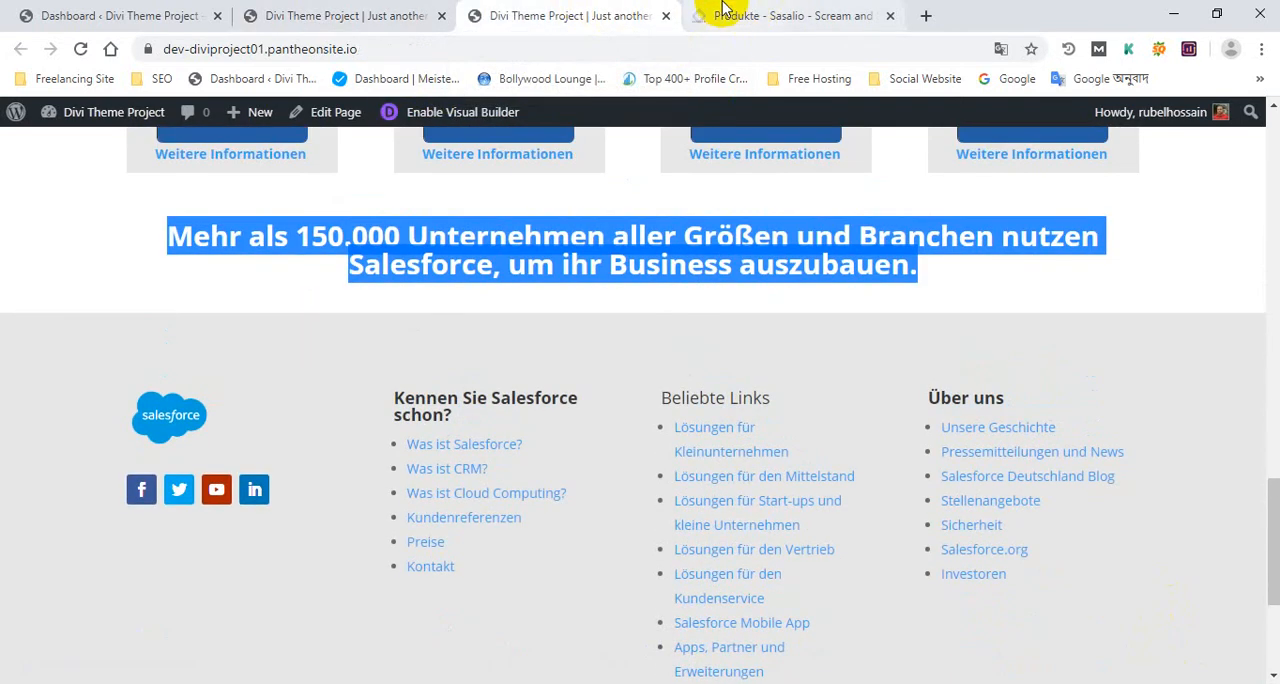
left_click(81, 50)
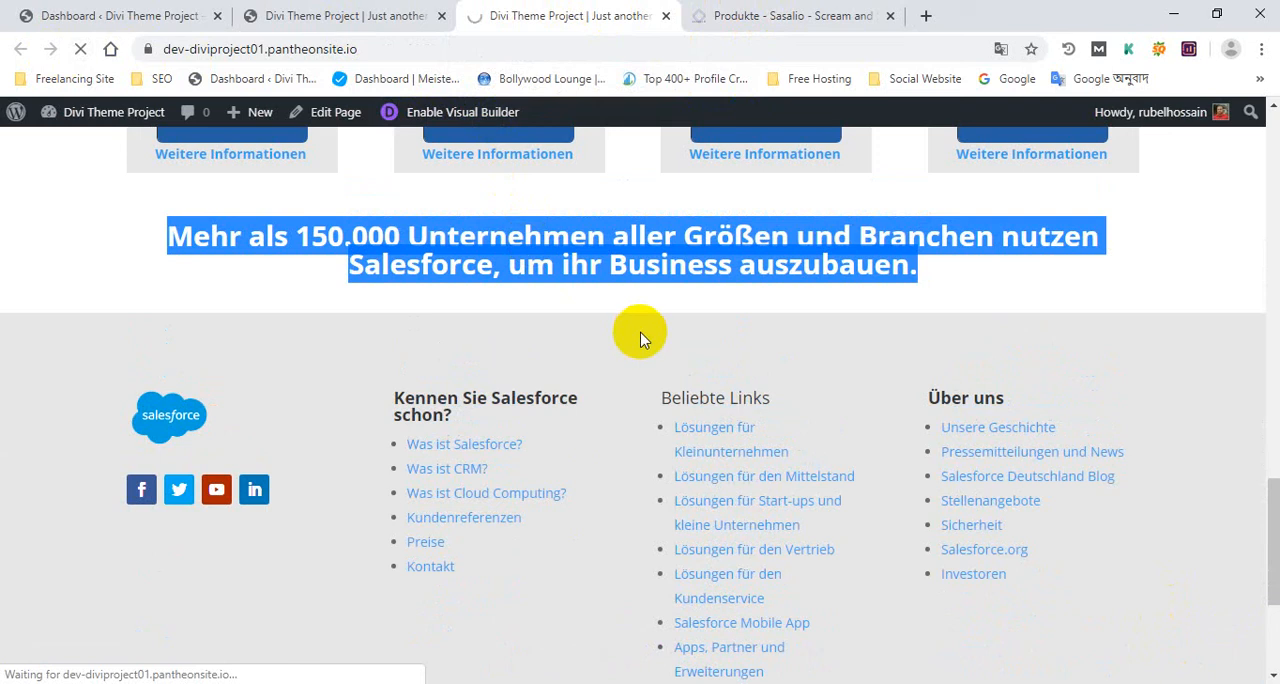
Examine the button below the customer logos on the Sasalio Produkte page and compare that section with the published homepage
left_click(815, 10)
scroll(566, 266, "down", 1)
scroll(443, 229, "up", 1)
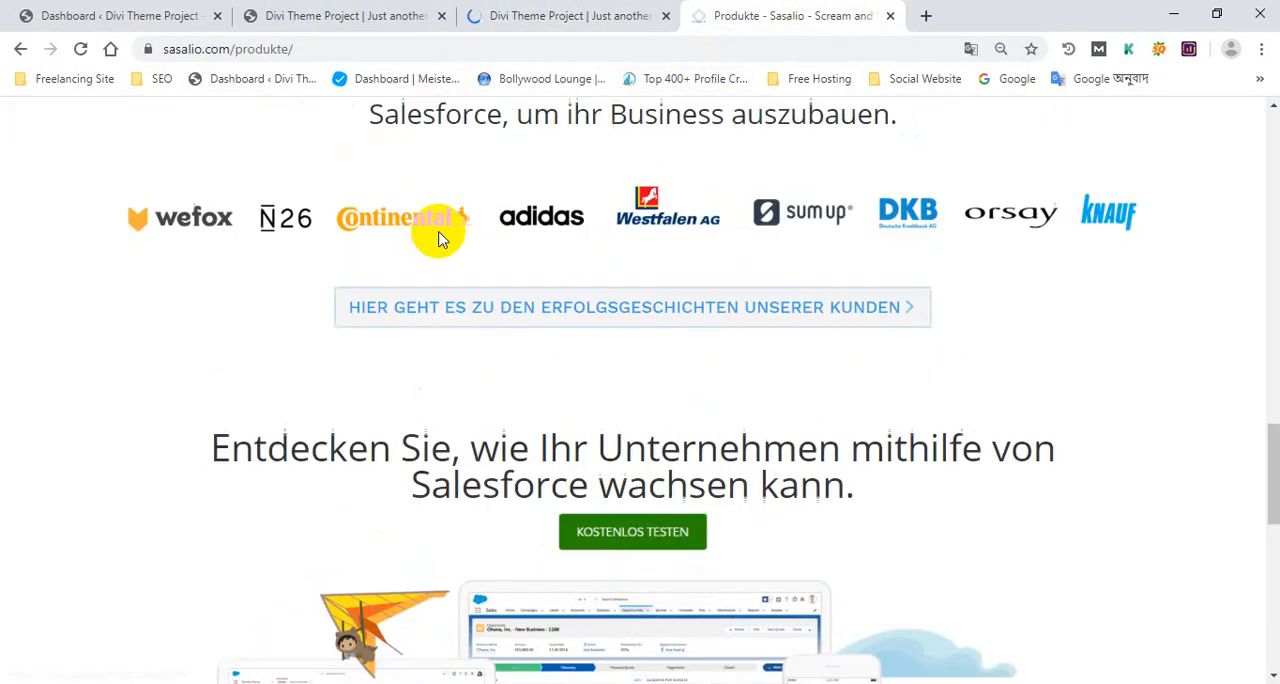
left_click_drag(998, 364, 322, 263)
left_click(962, 353)
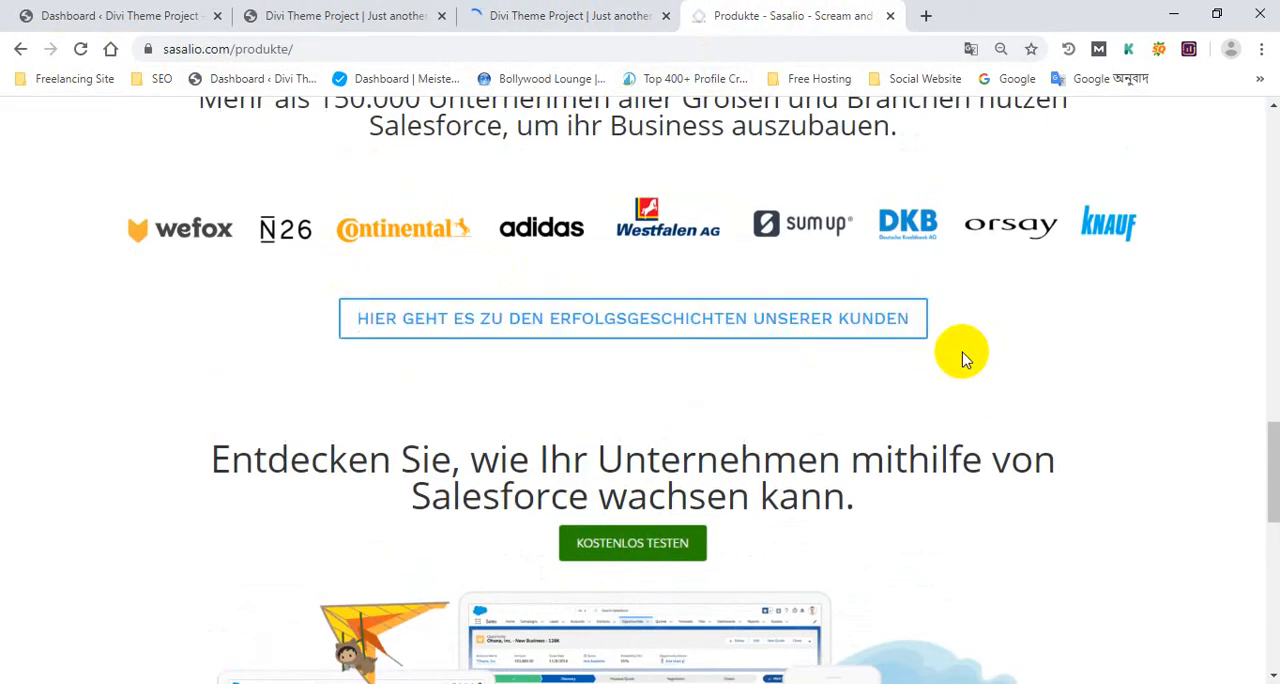
scroll(471, 329, "down", 3)
scroll(300, 320, "up", 3)
left_click_drag(300, 320, 826, 420)
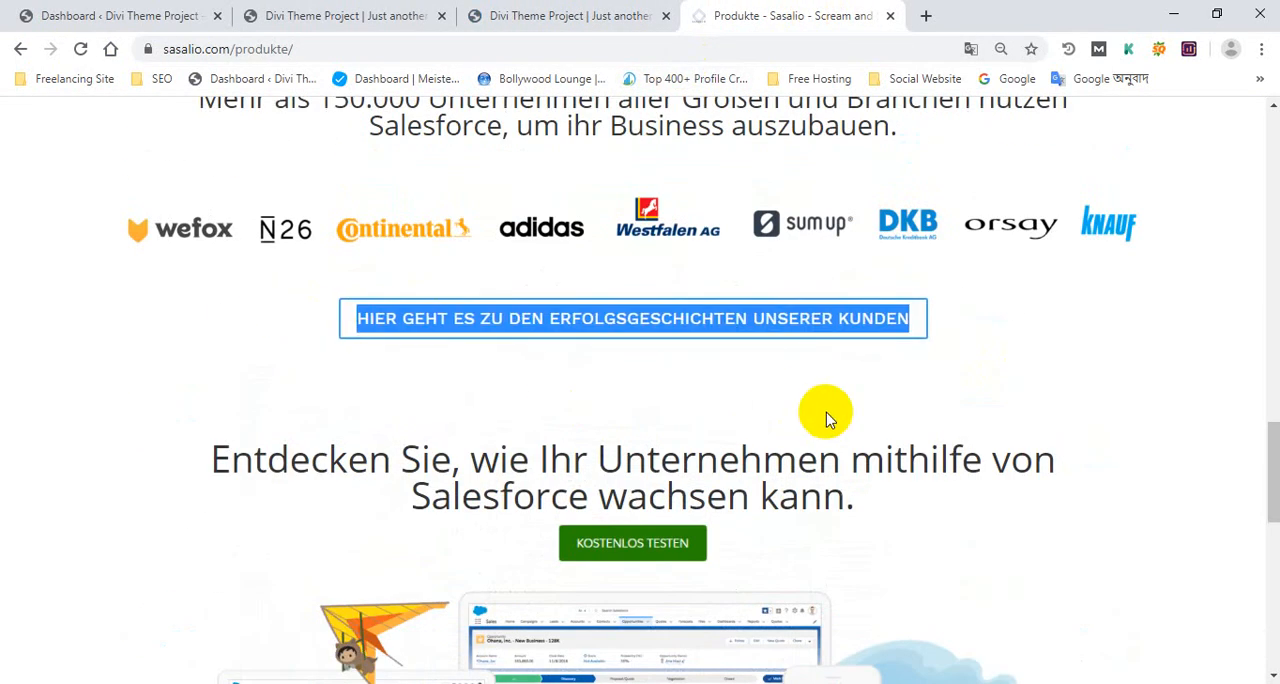
left_click(1055, 340)
left_click(543, 15)
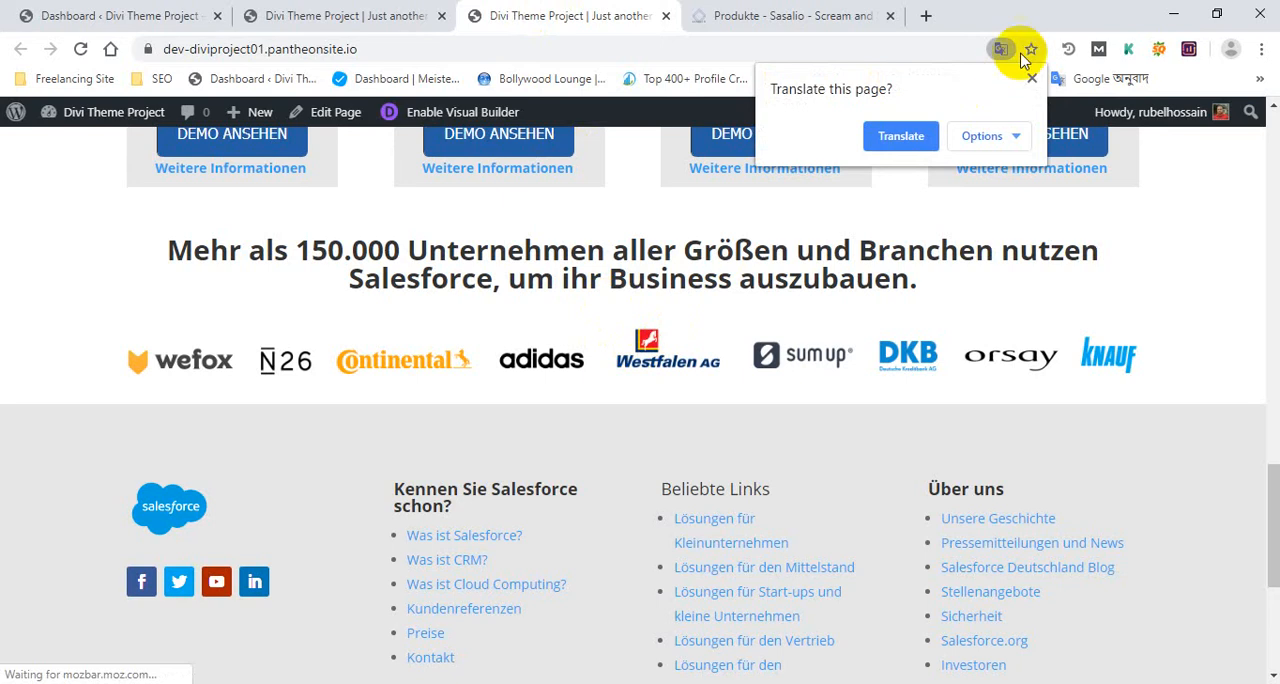
left_click(1033, 80)
left_click(360, 12)
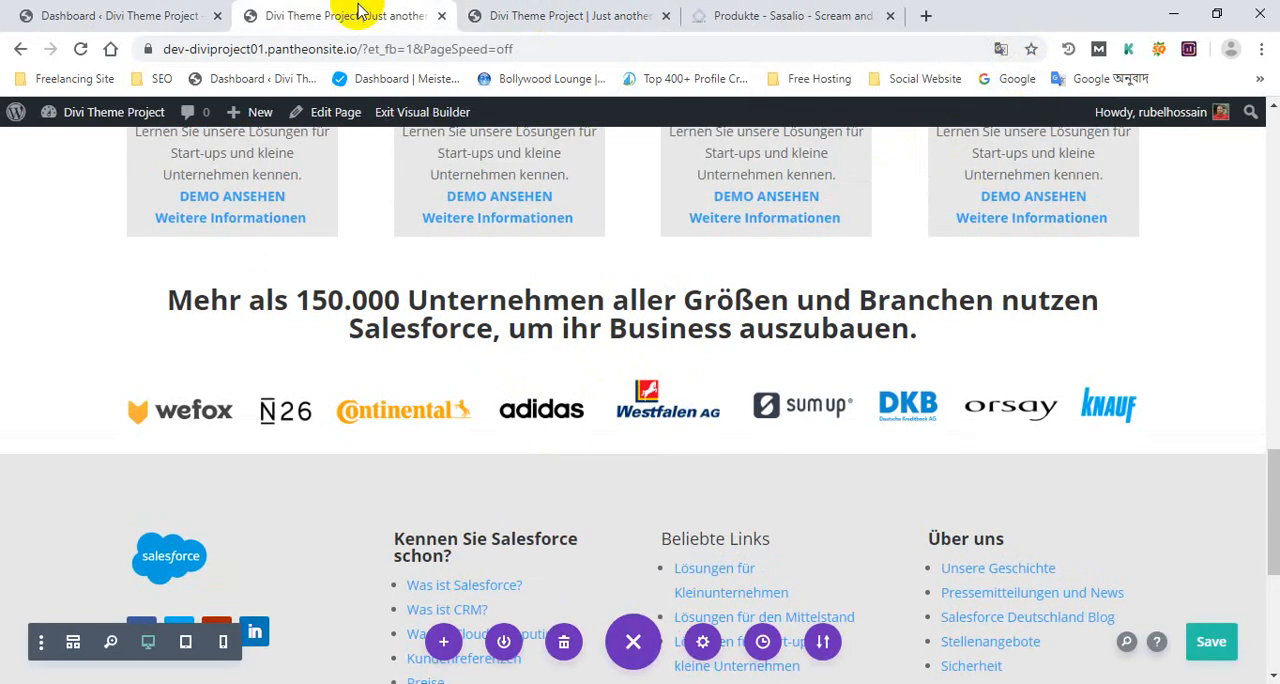
scroll(575, 220, "up", 1)
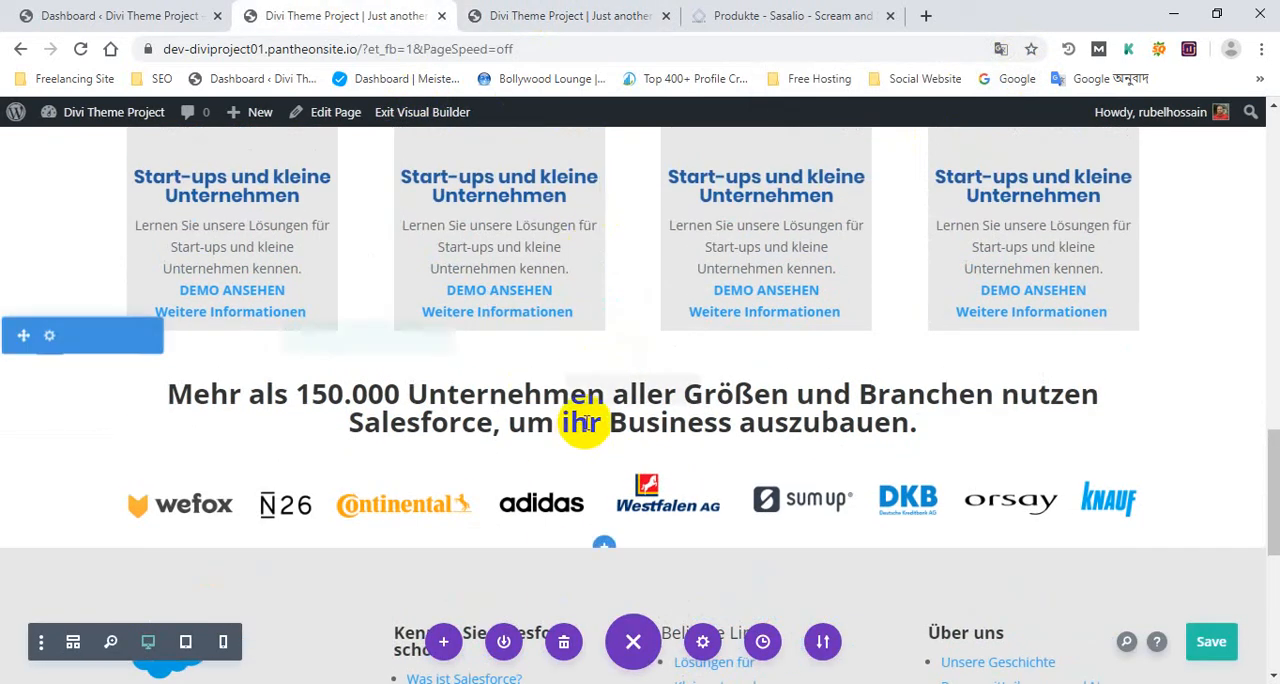
scroll(590, 415, "down", 1)
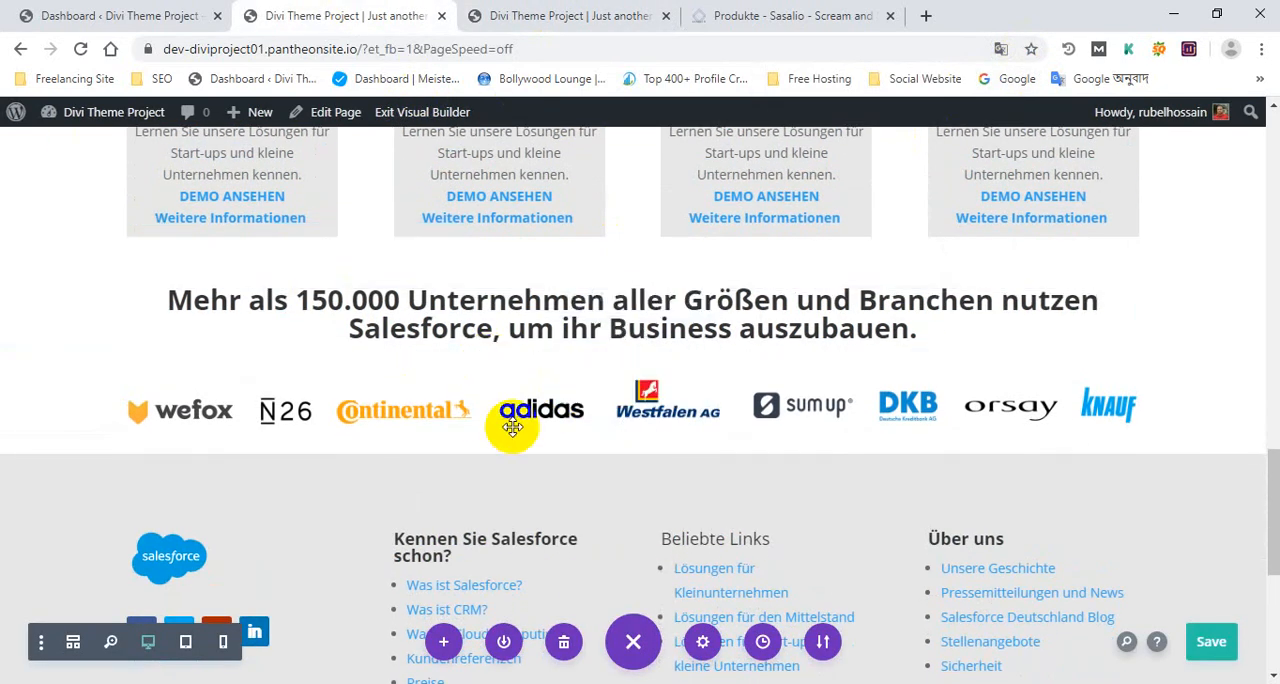
scroll(358, 362, "down", 2)
scroll(580, 318, "up", 1)
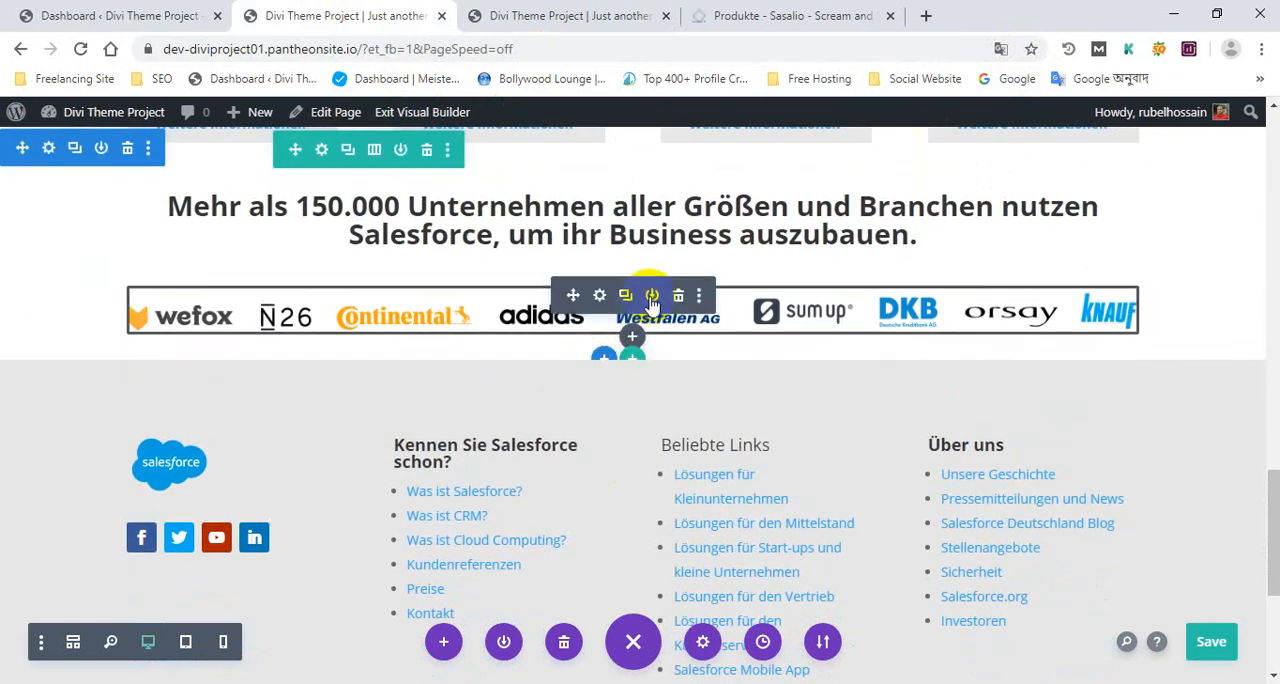
left_click(634, 340)
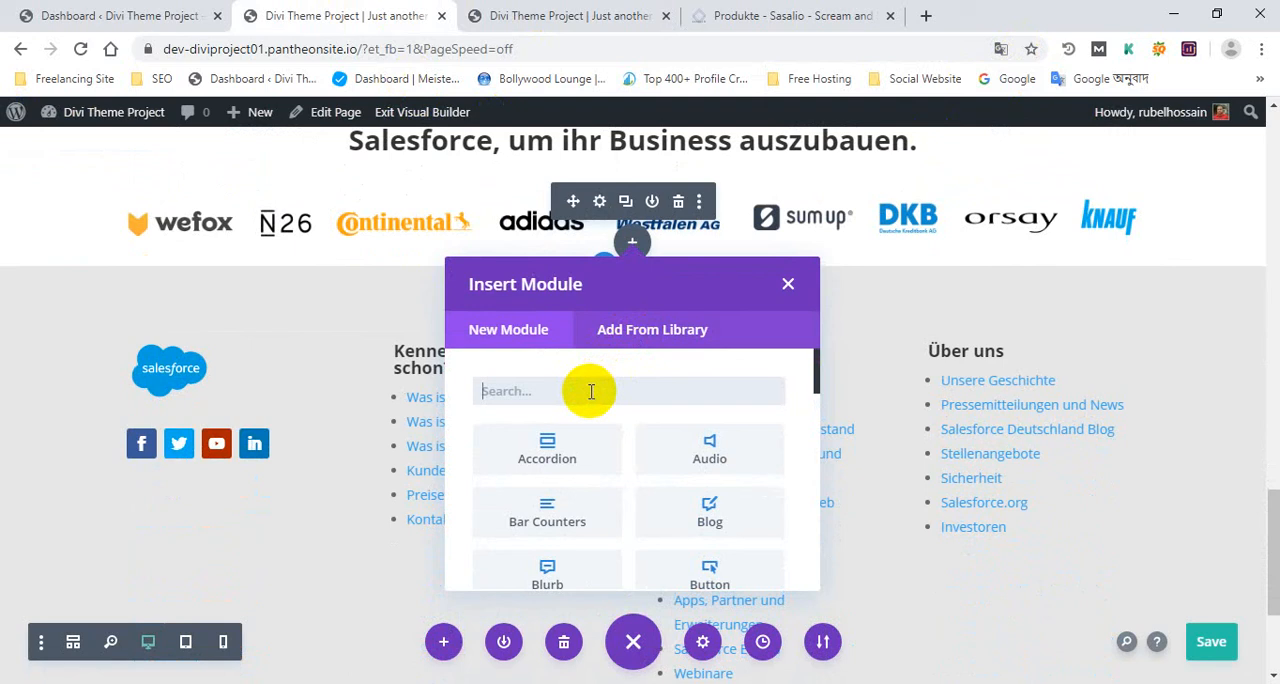
left_click(787, 287)
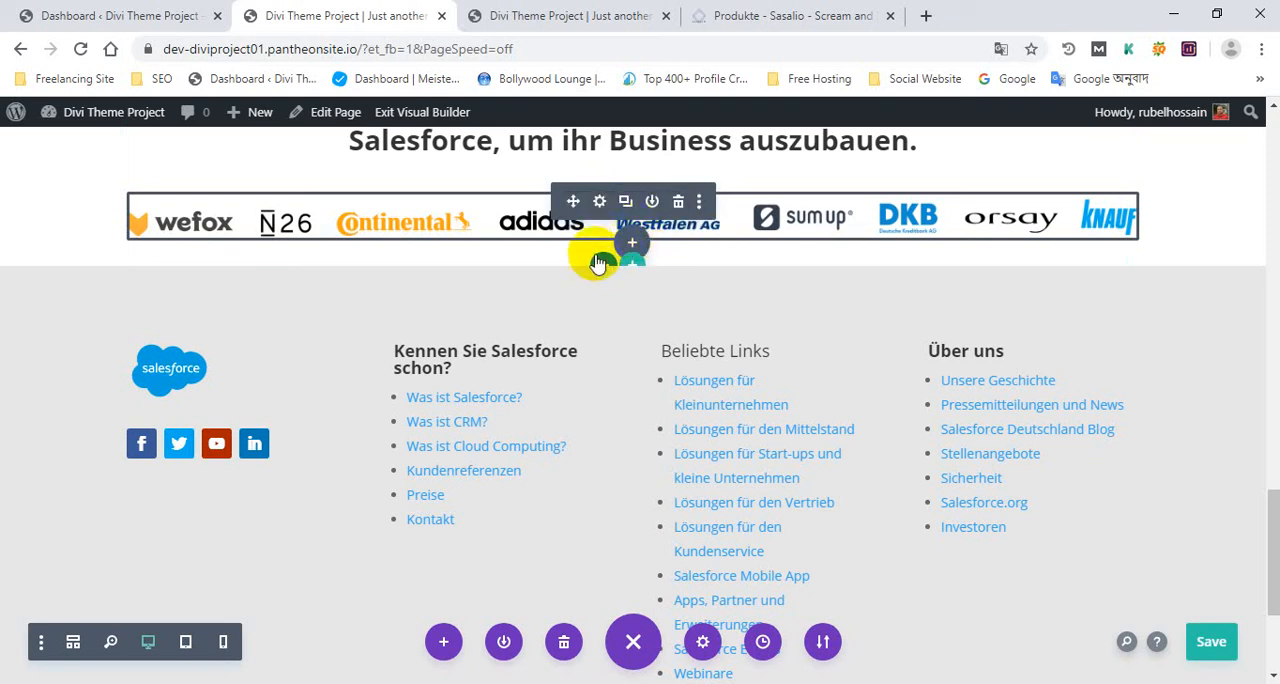
scroll(480, 205, "up", 2)
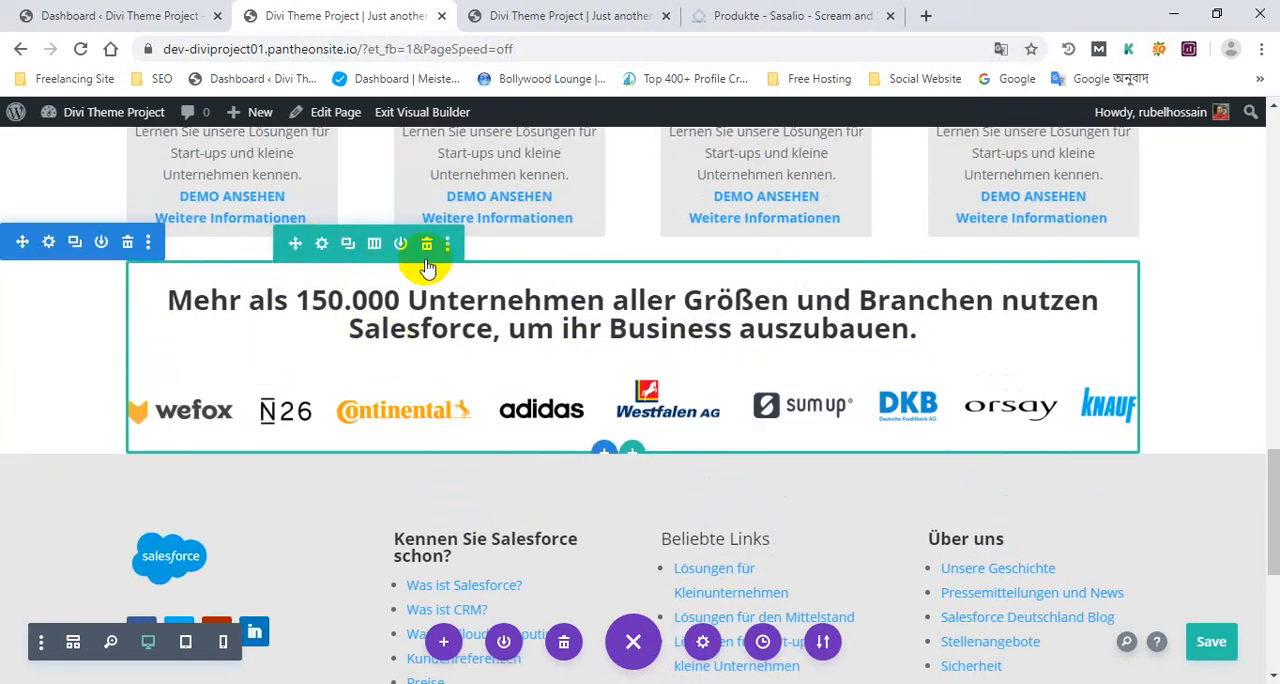
scroll(655, 430, "down", 1)
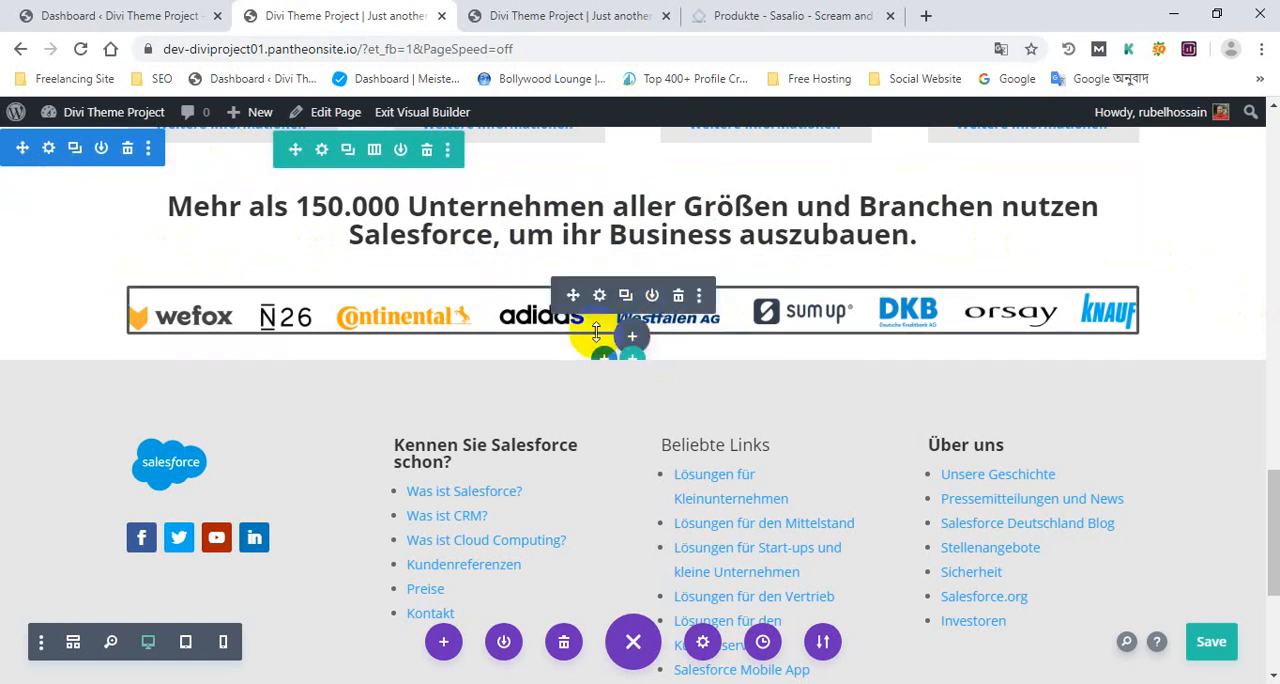
Find the Button module and insert it below the customer logo strip
left_click(829, 14)
left_click(329, 14)
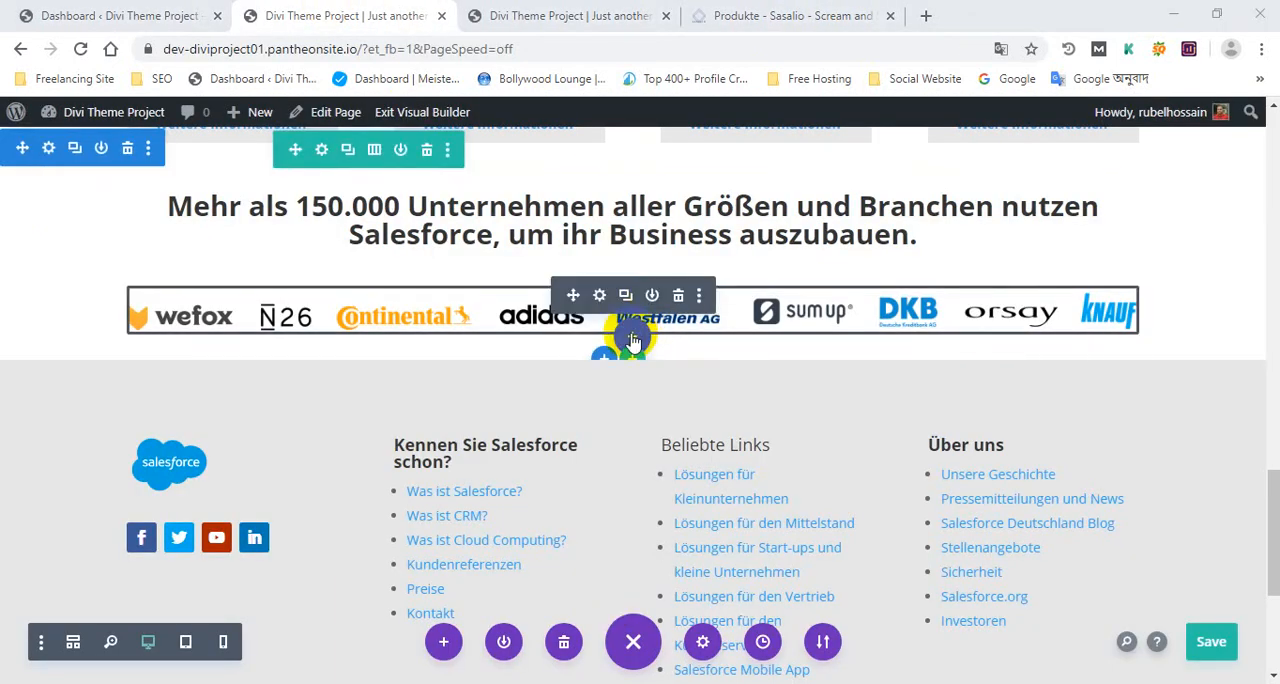
left_click(632, 340)
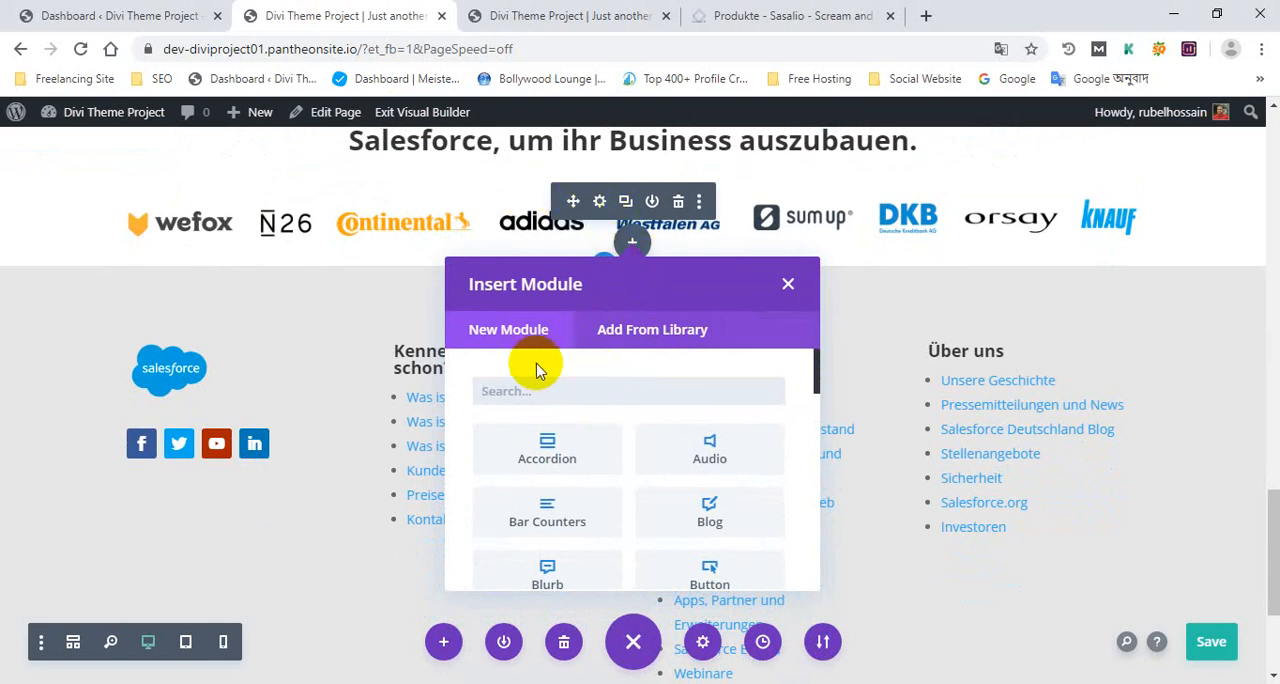
type("but")
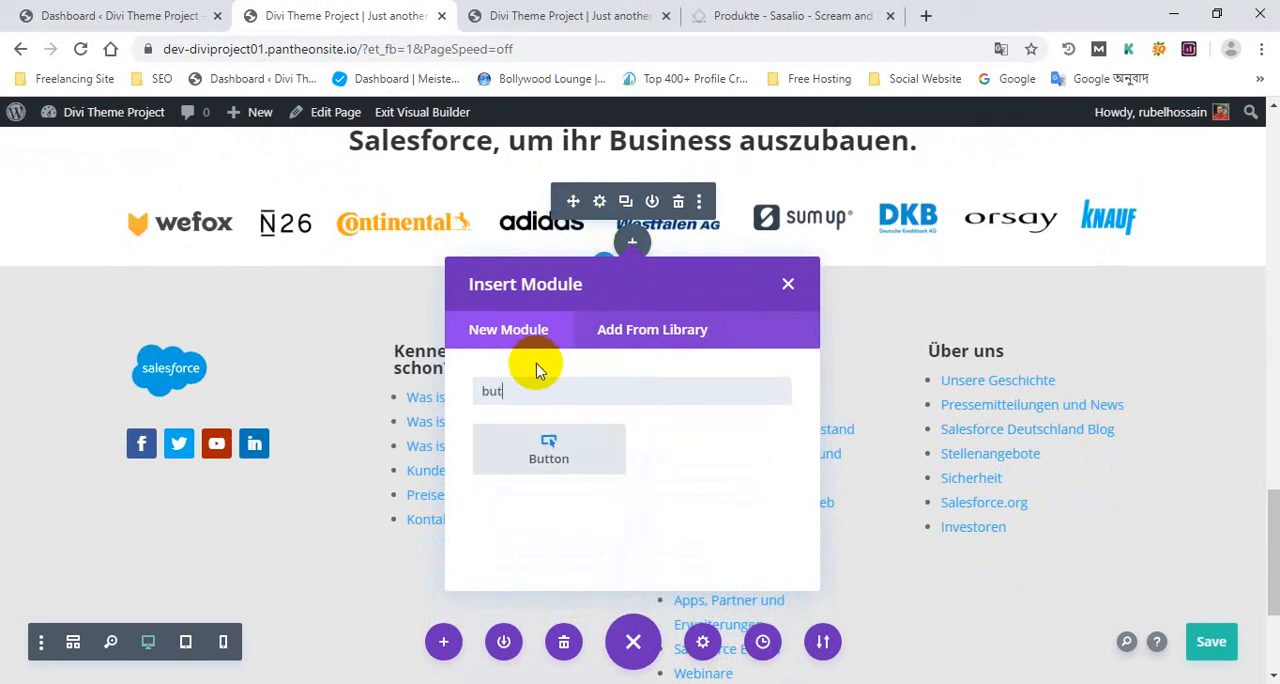
left_click(565, 455)
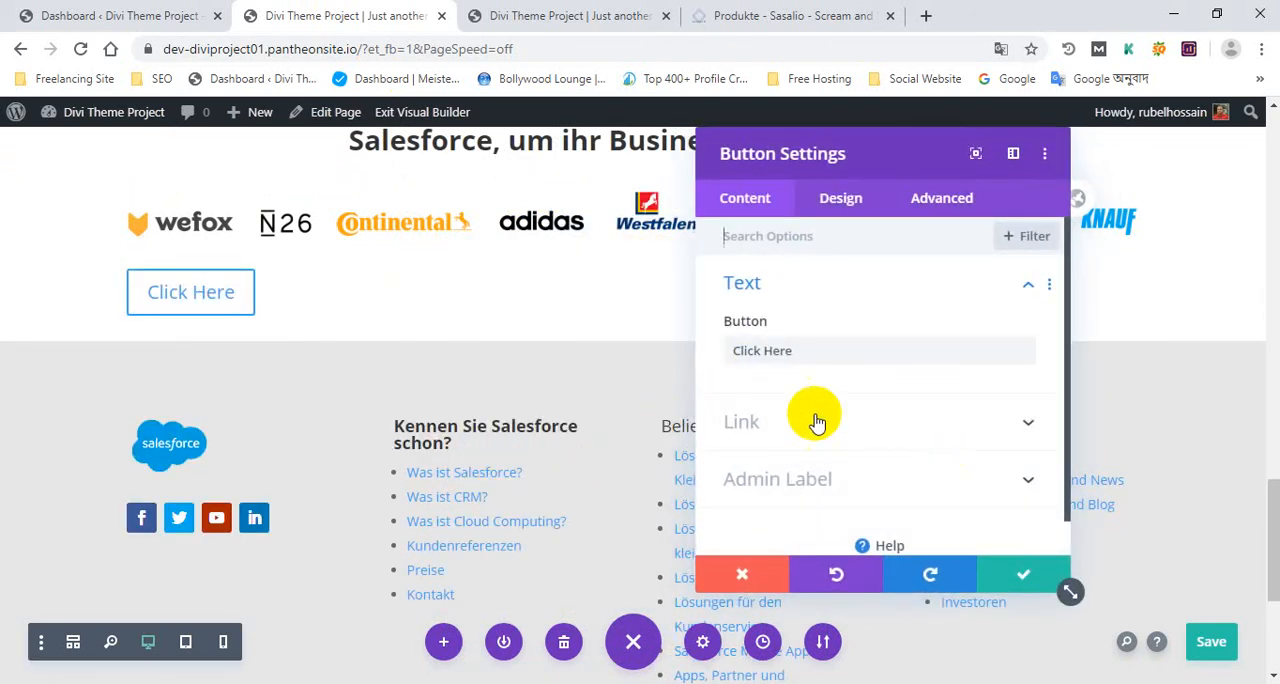
Copy "HIER GEHT ES ZU DEN ERFOLGSGESCHICHTEN UNSERER KUNDEN" from the Sasalio Produkte page and set it as the new button's text
left_click(822, 14)
left_click_drag(903, 318, 356, 318)
right_click(372, 321)
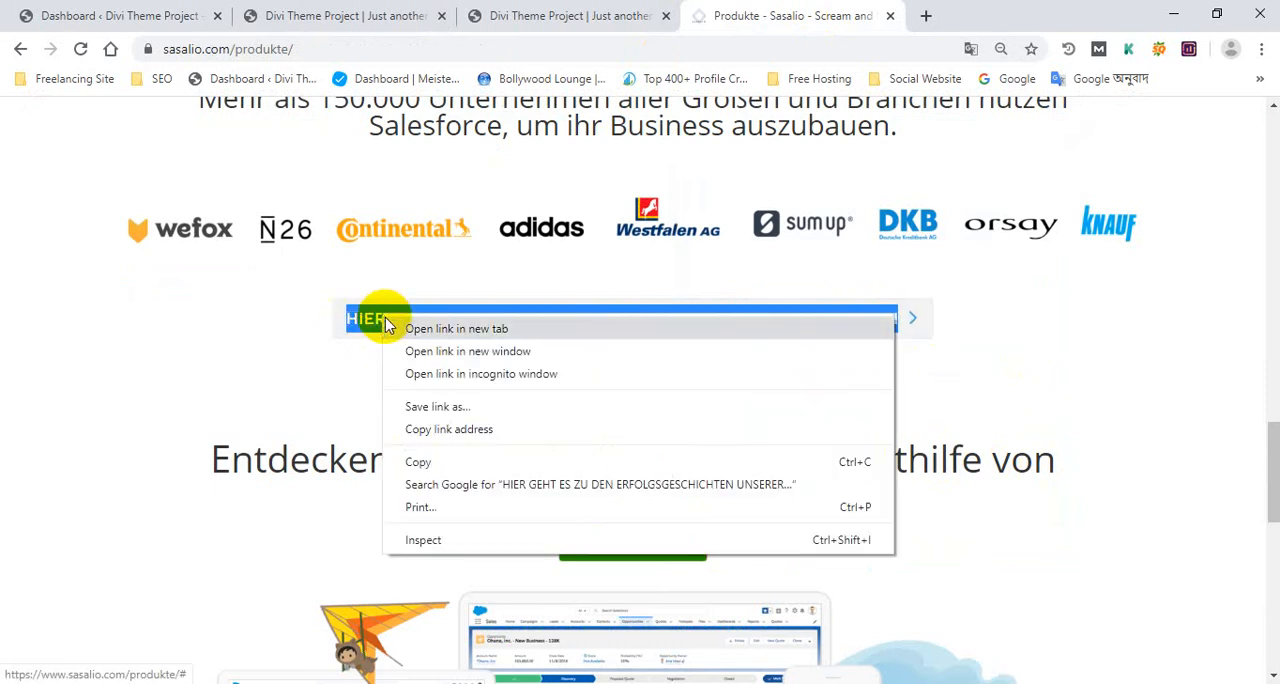
left_click(434, 458)
left_click(604, 8)
left_click(395, 13)
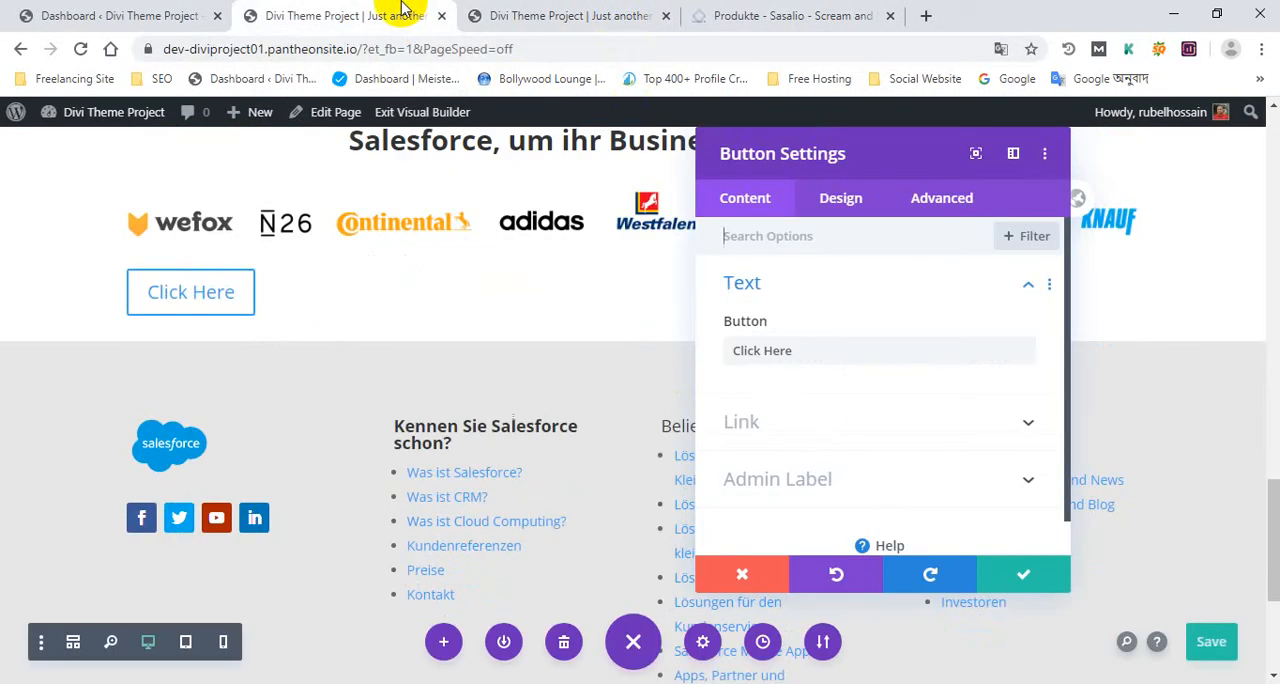
left_click_drag(838, 358, 745, 352)
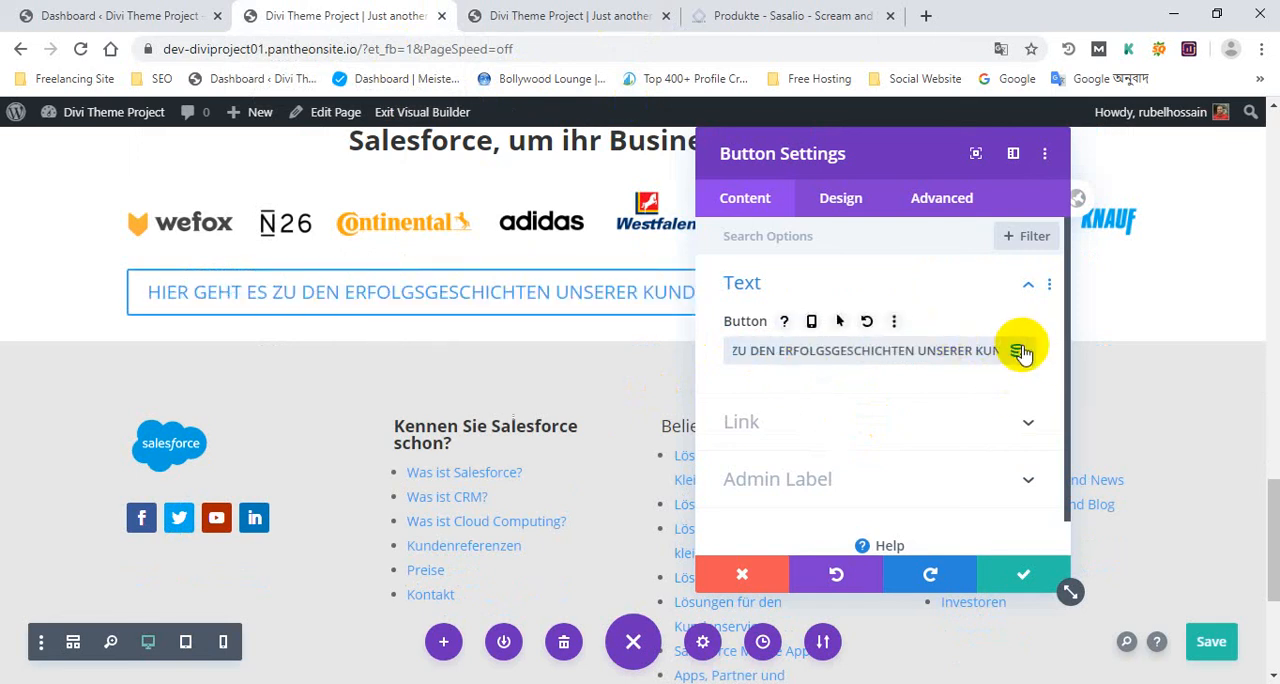
Try using the Page Link dynamic content as the button's text
left_click(1018, 352)
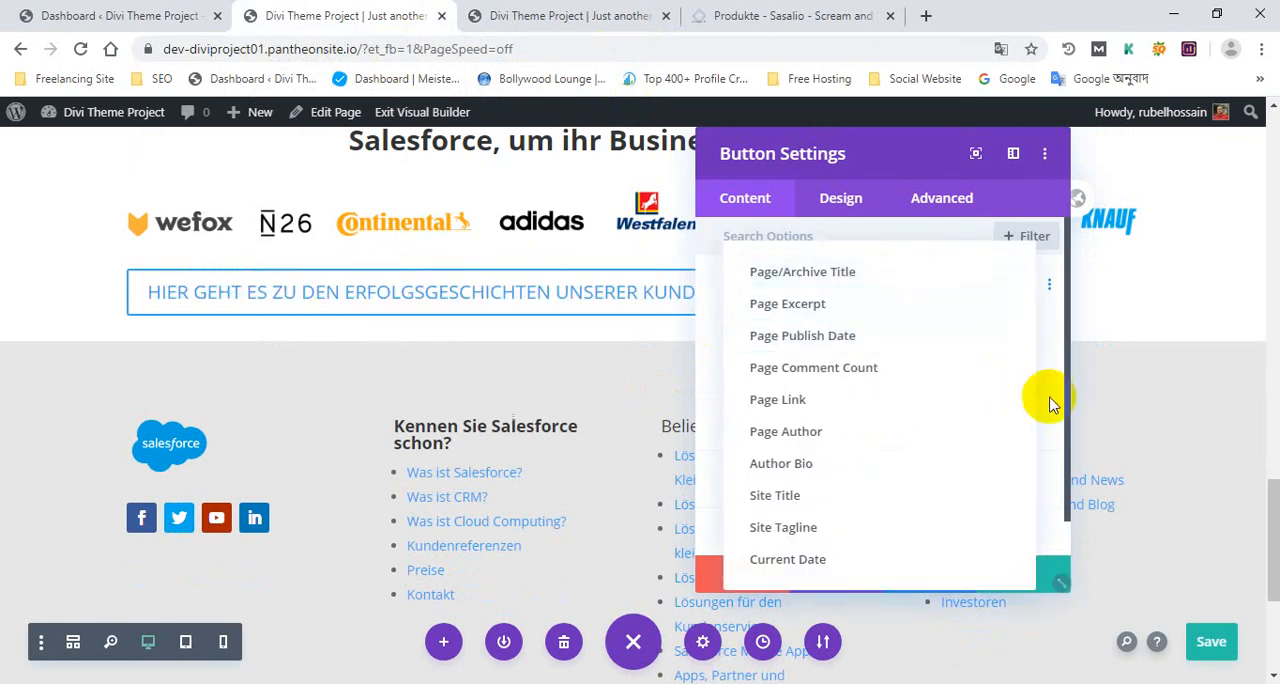
left_click(712, 368)
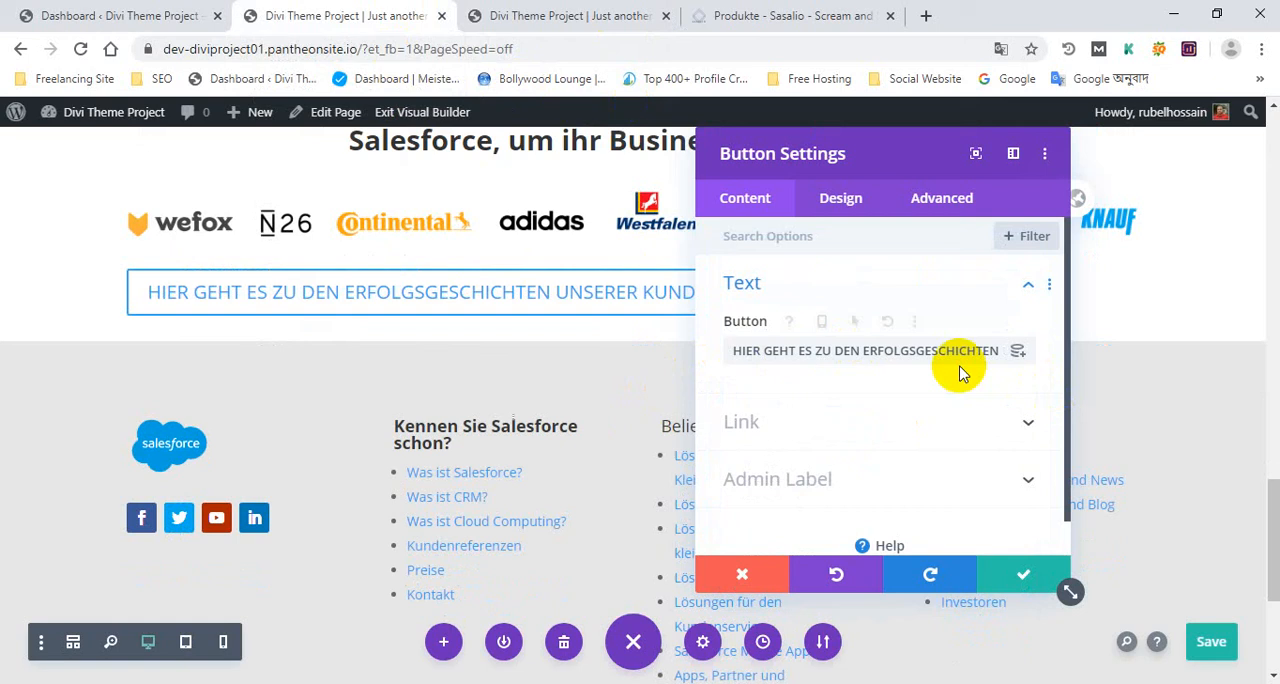
left_click(1018, 352)
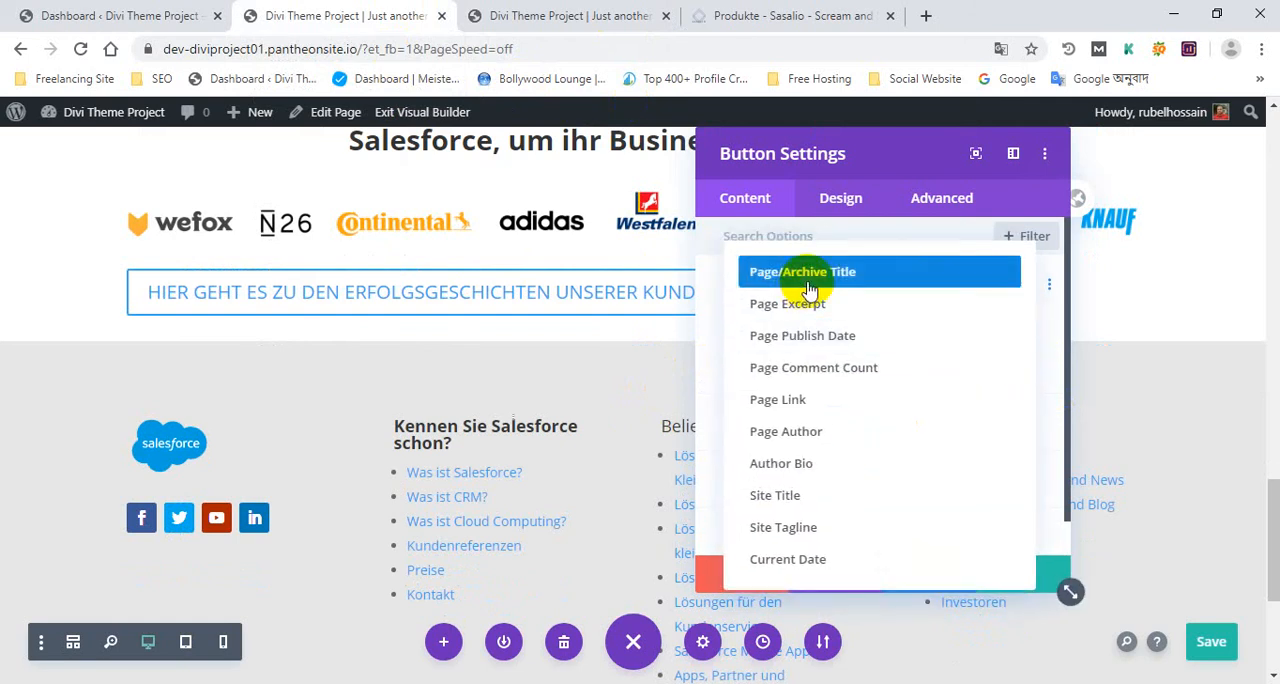
left_click(836, 413)
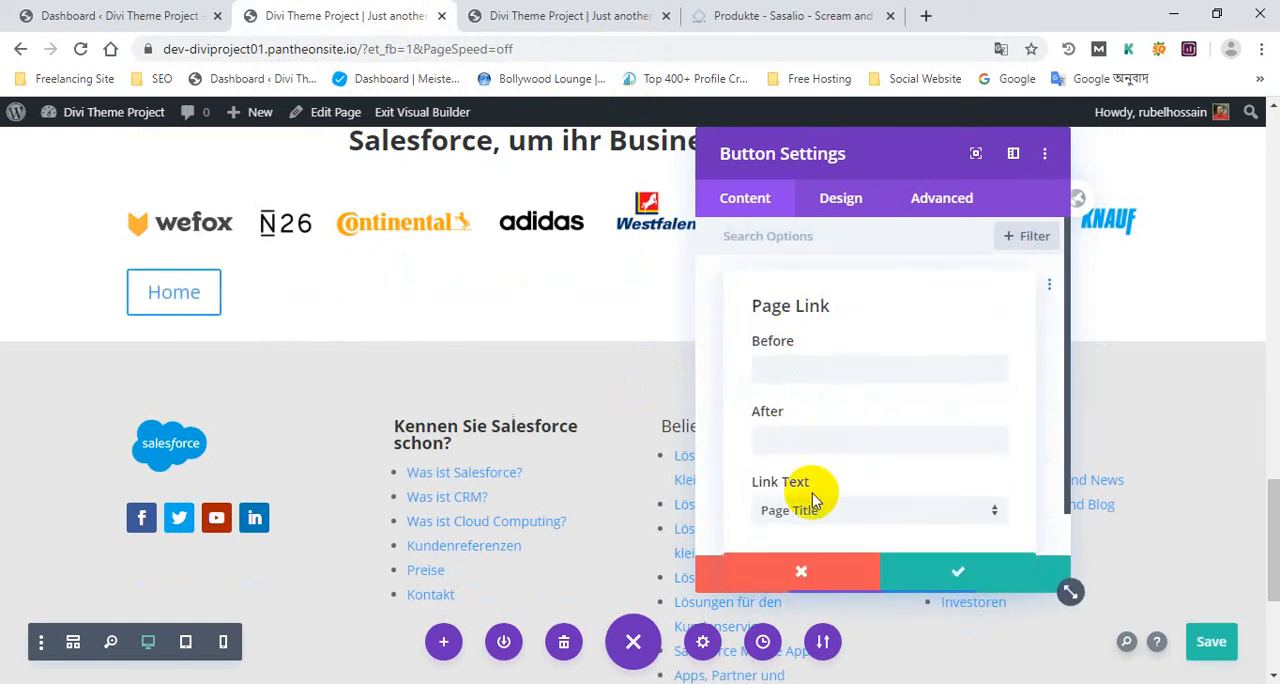
left_click(829, 508)
left_click(808, 374)
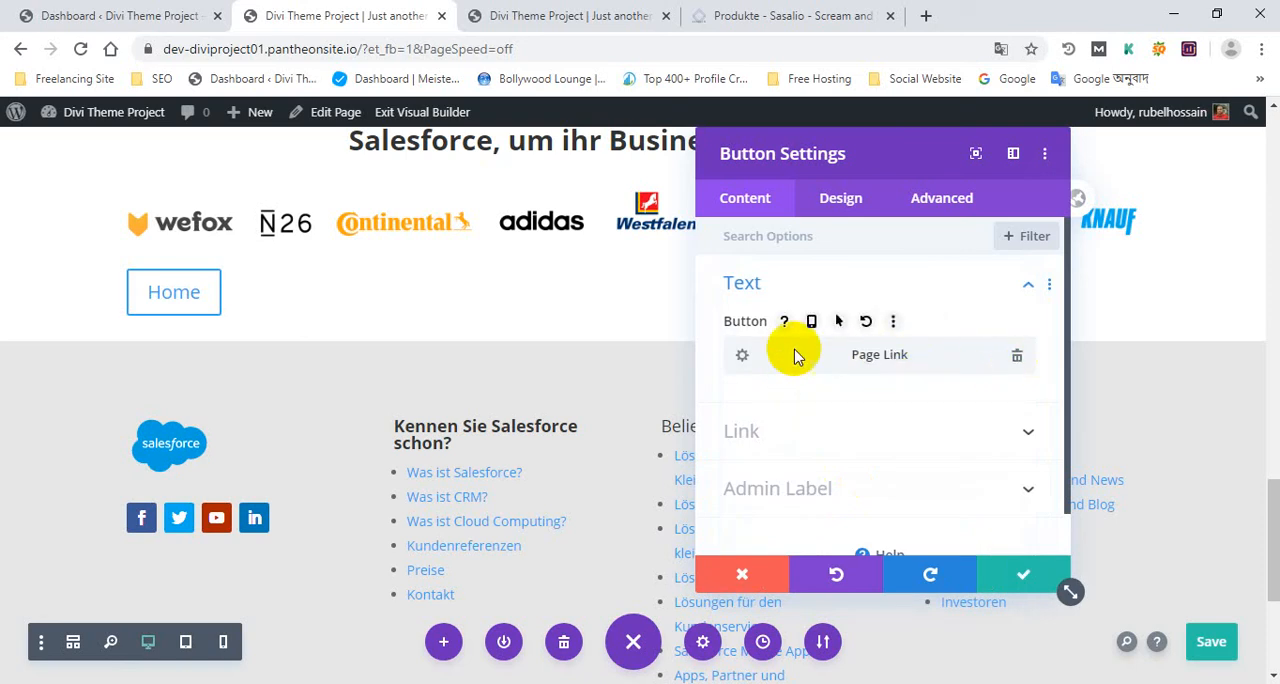
left_click(748, 360)
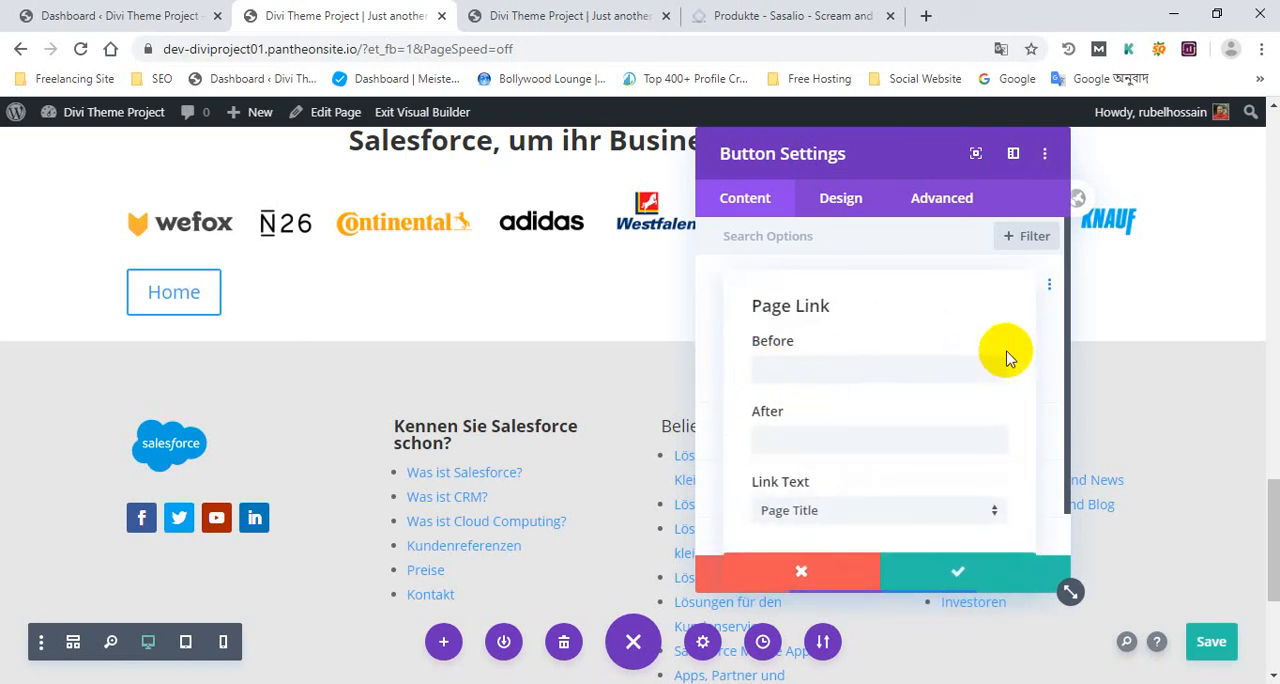
left_click(790, 567)
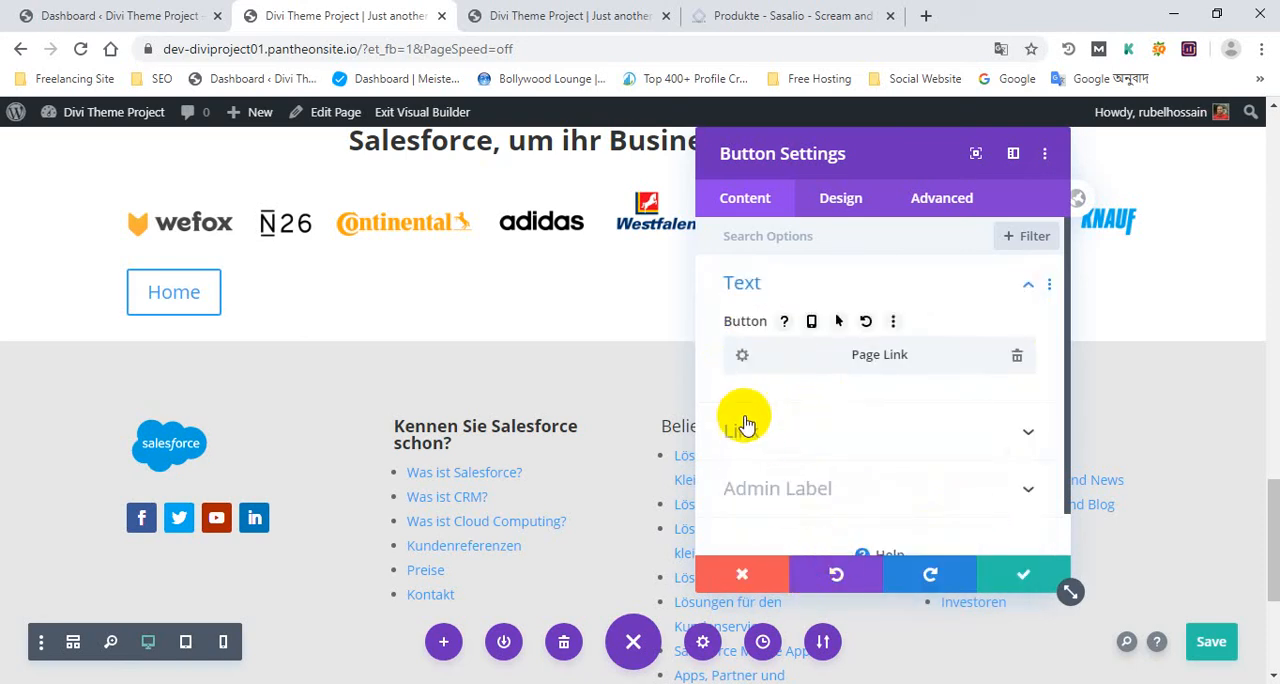
scroll(768, 358, "down", 1)
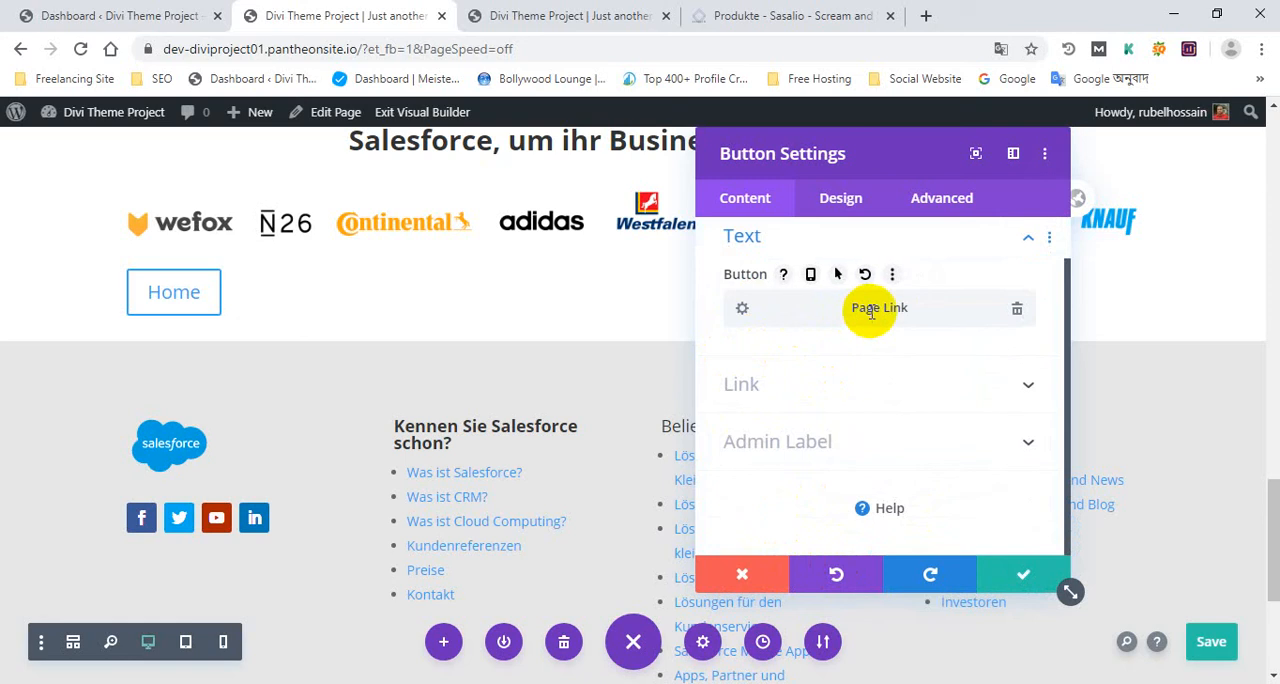
Remove the Page Link from the button's text and paste the copied "HIER GEHT ES ZU DEN ERFOLGSGESCHICHTEN UNSERER KUNDEN" back in
left_click(1017, 309)
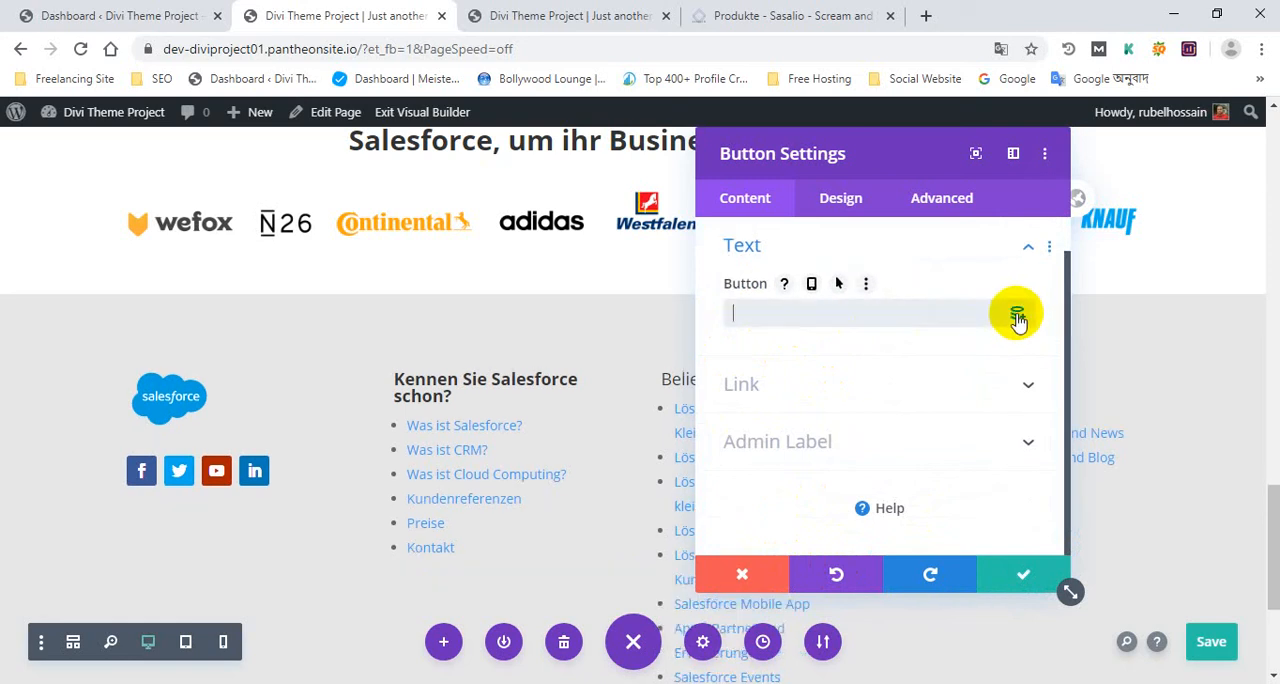
left_click(776, 316)
key("ctrl+v")
Set the button's link URL to the dynamic Homepage Link
left_click(782, 386)
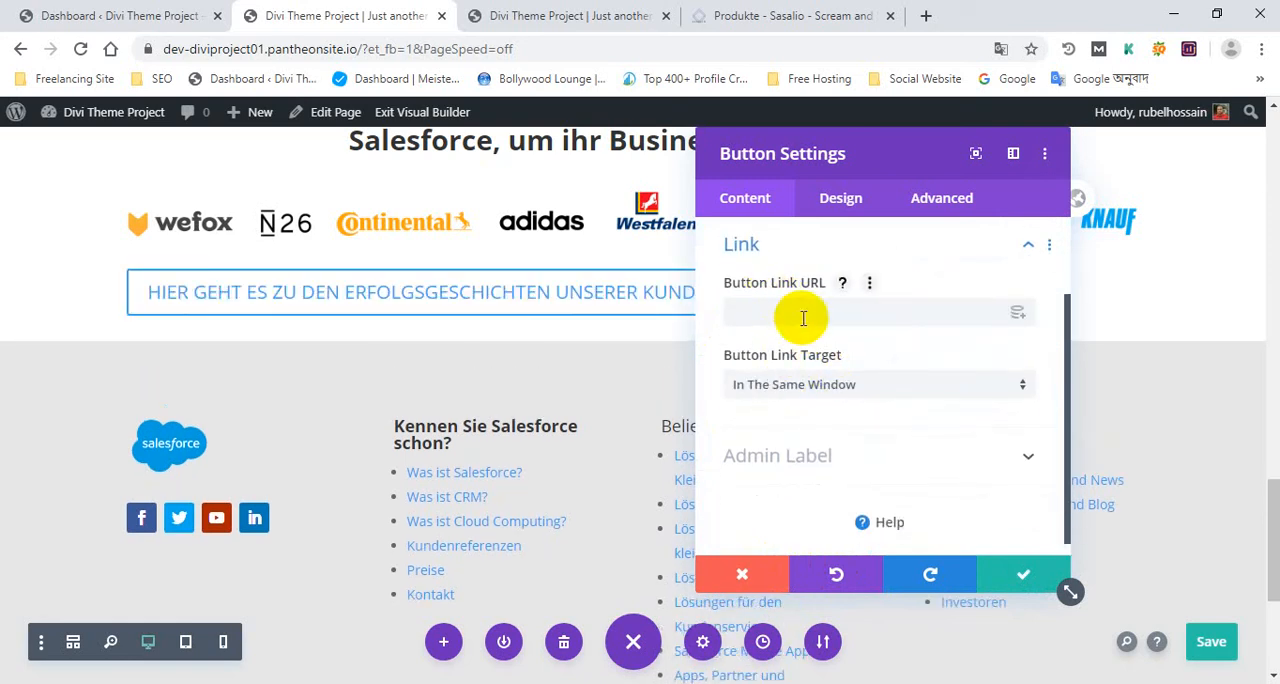
left_click(1019, 318)
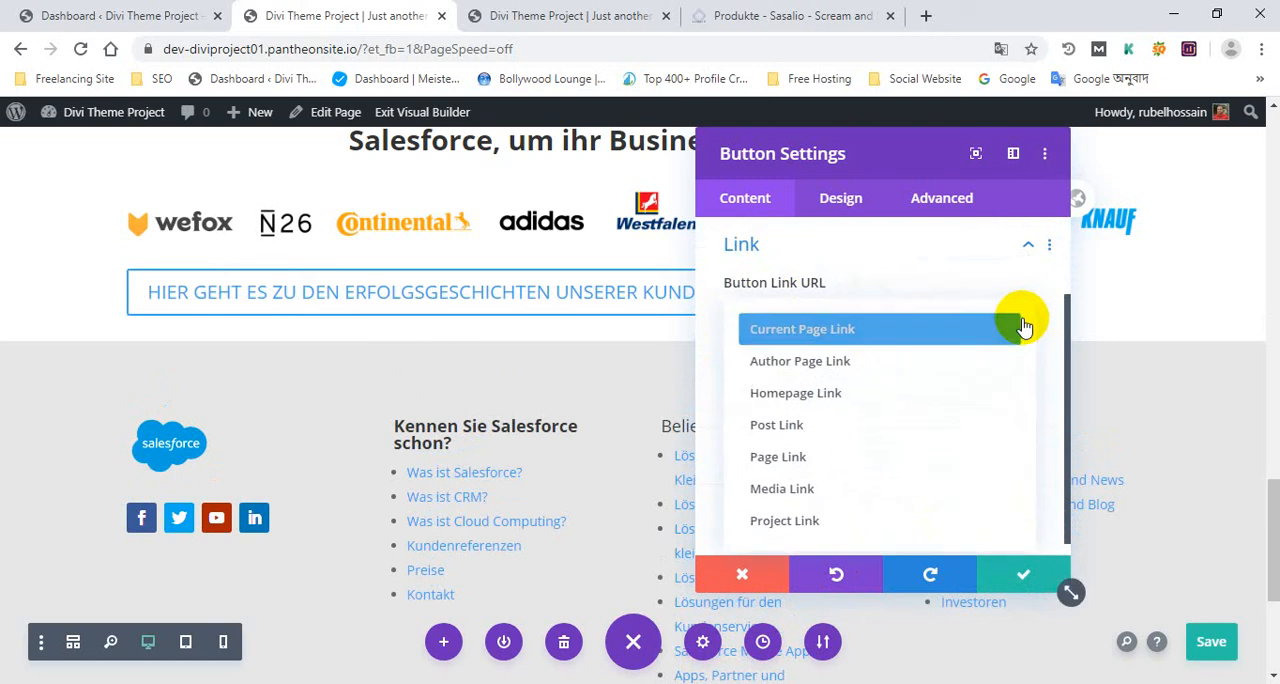
left_click(857, 393)
scroll(871, 343, "down", 1)
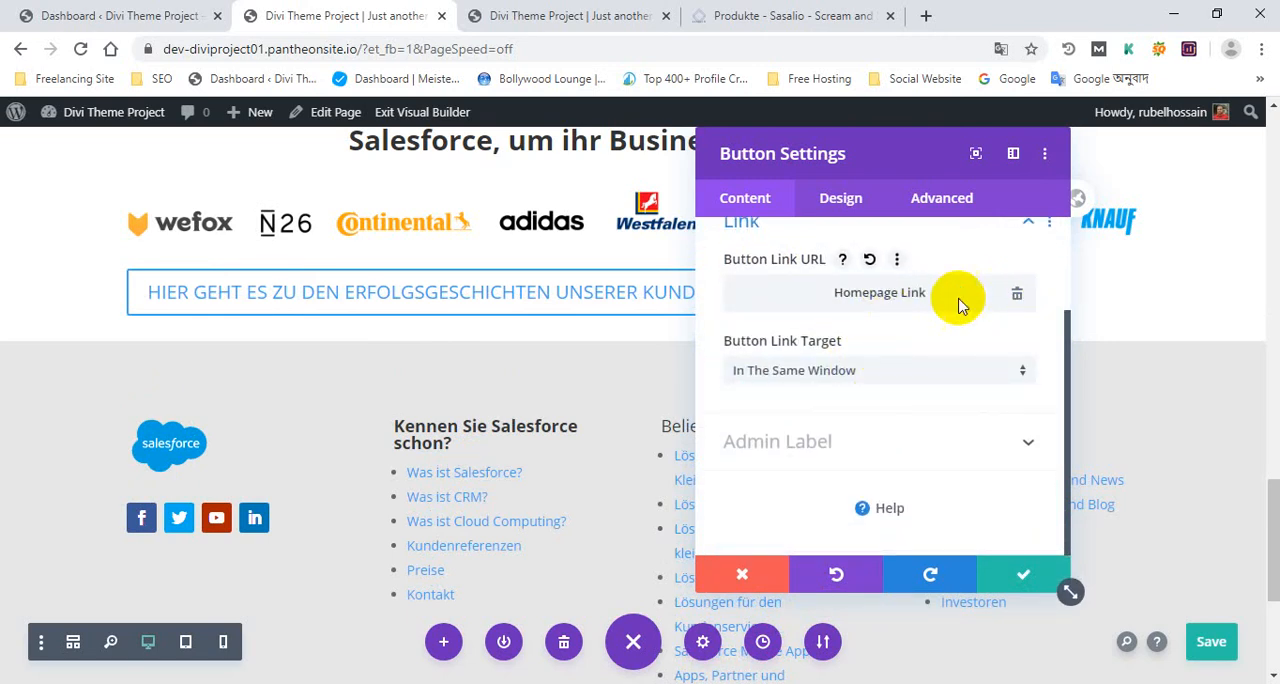
Set the button's link target to In The New Tab
left_click(885, 371)
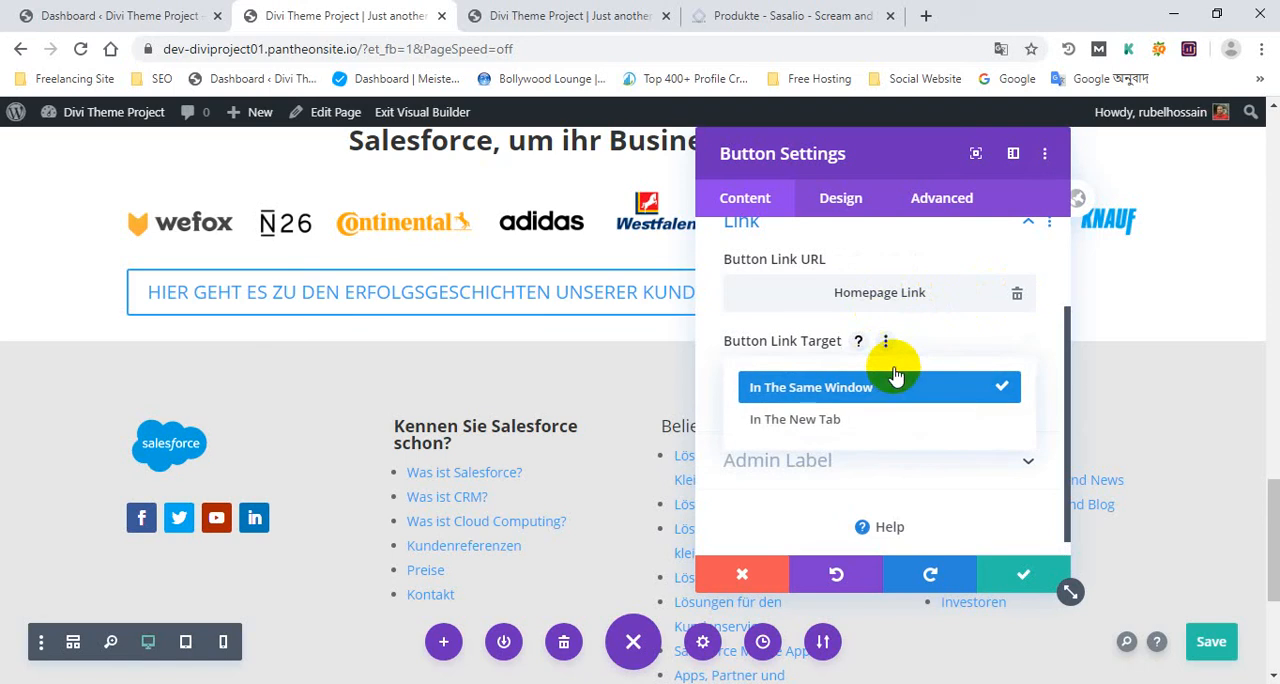
left_click(840, 421)
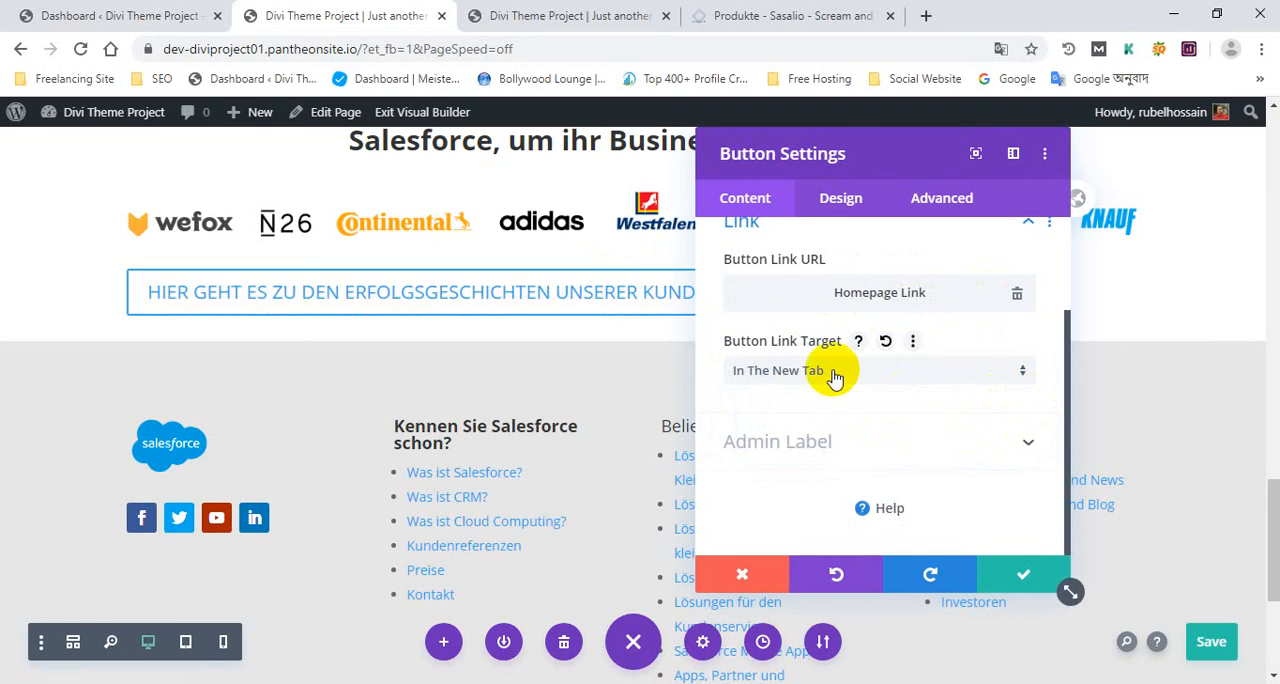
left_click(830, 372)
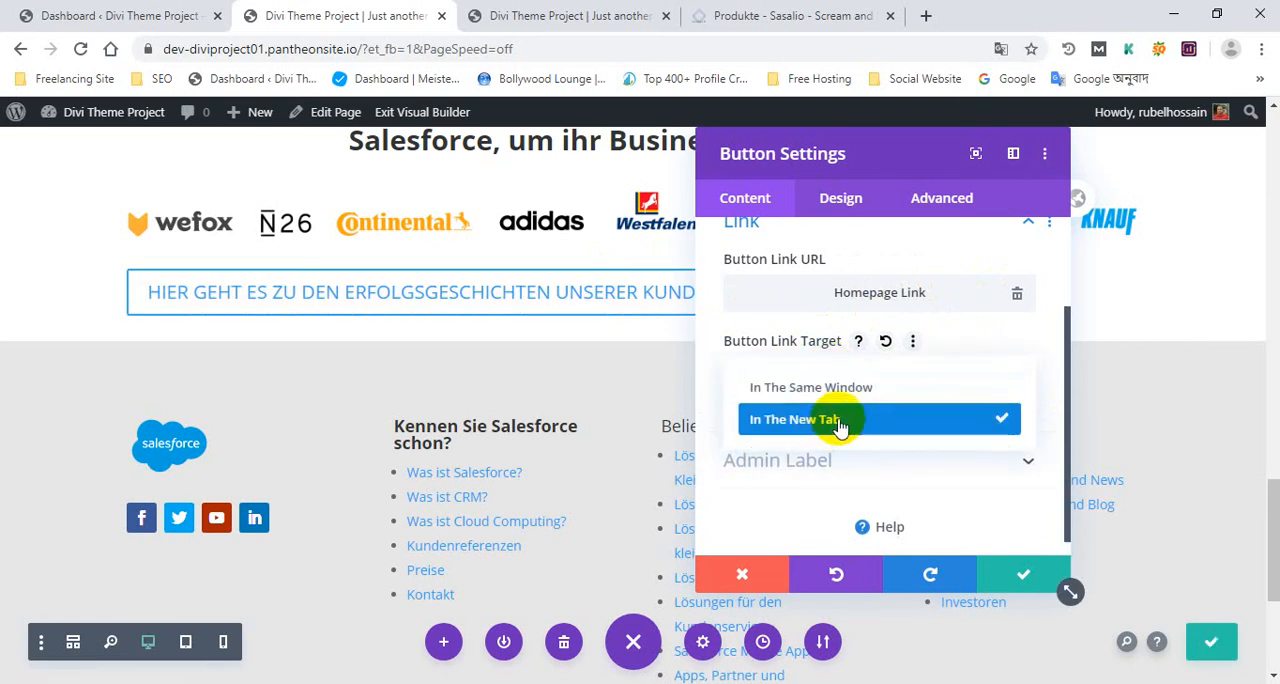
left_click(855, 389)
left_click(828, 380)
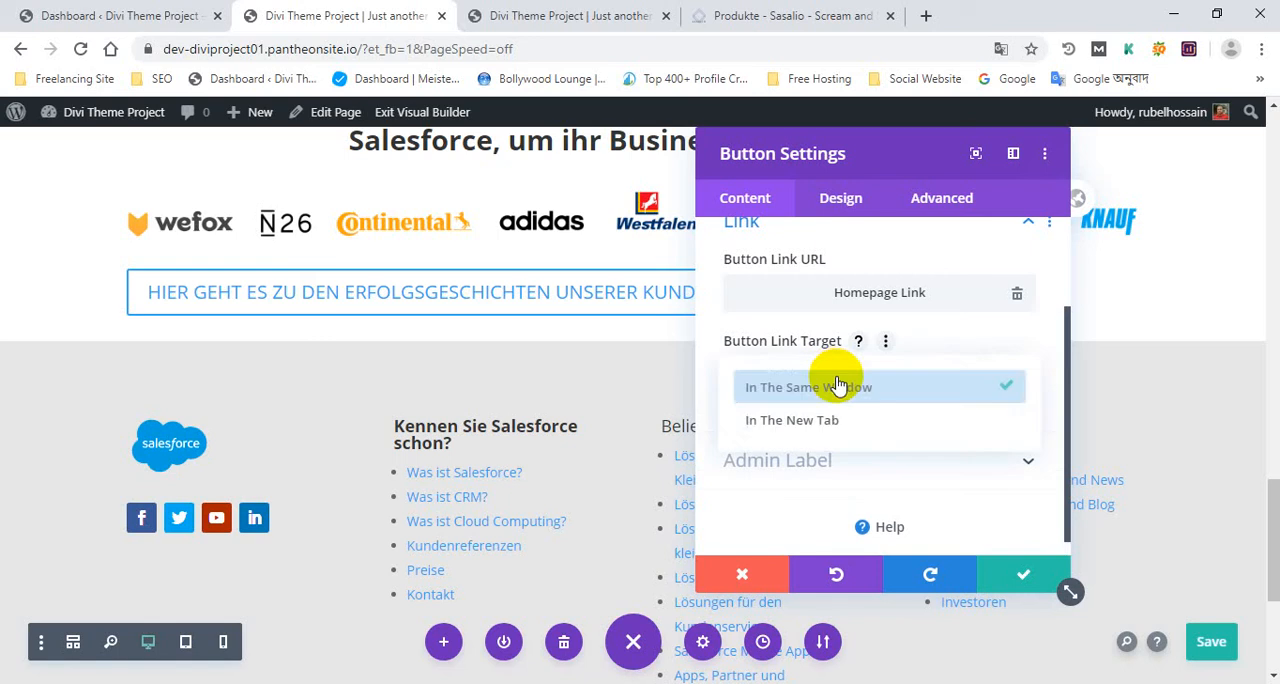
left_click(826, 430)
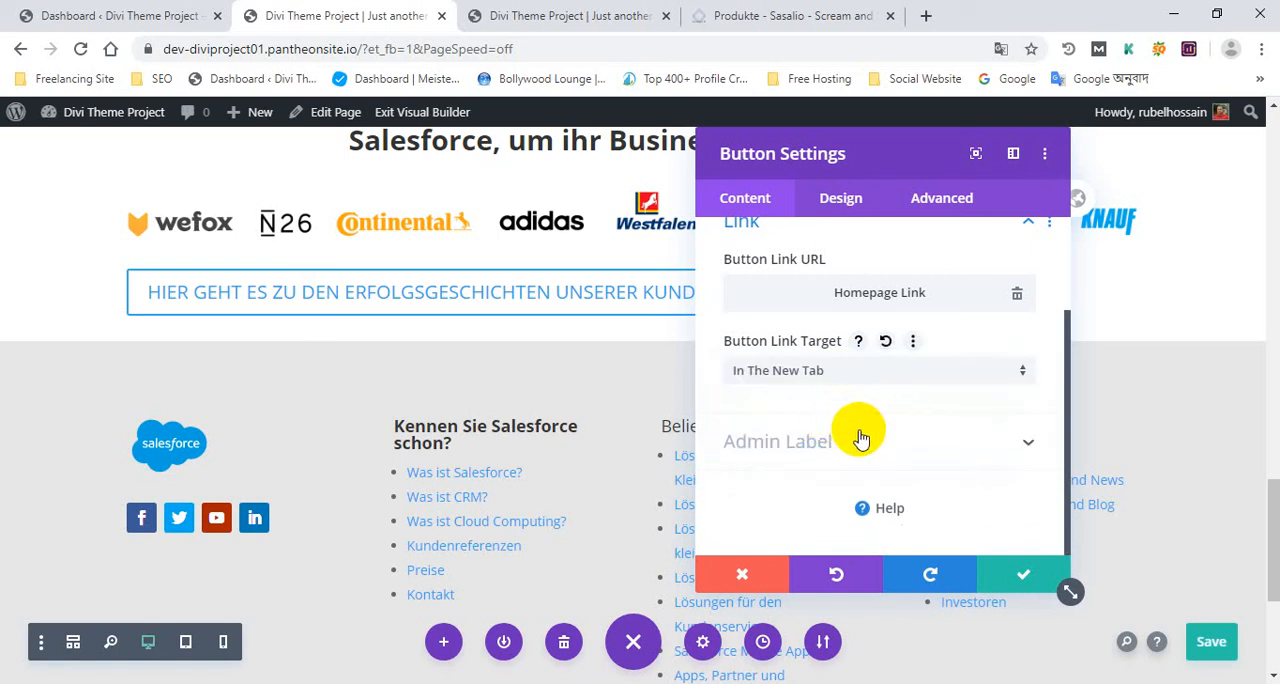
scroll(861, 440, "up", 3)
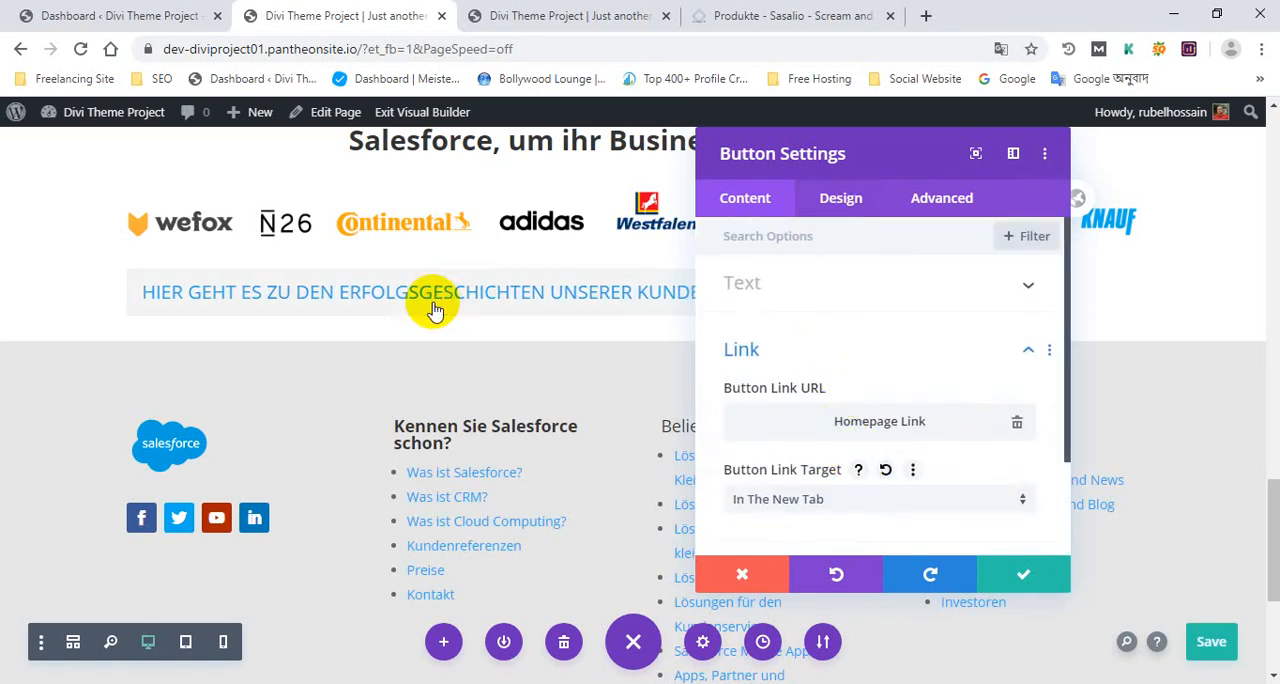
Center the button below the customer logo strip through its design alignment
left_click_drag(894, 149, 600, 209)
left_click(290, 305)
left_click(585, 345)
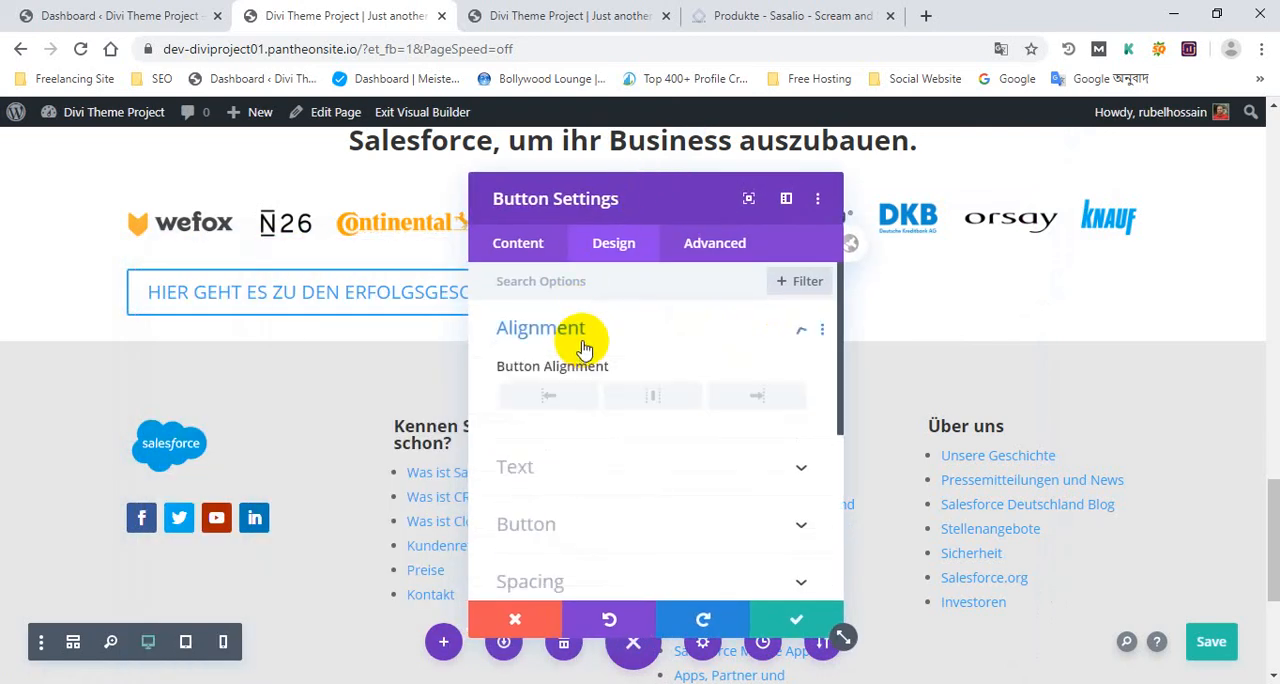
left_click(652, 396)
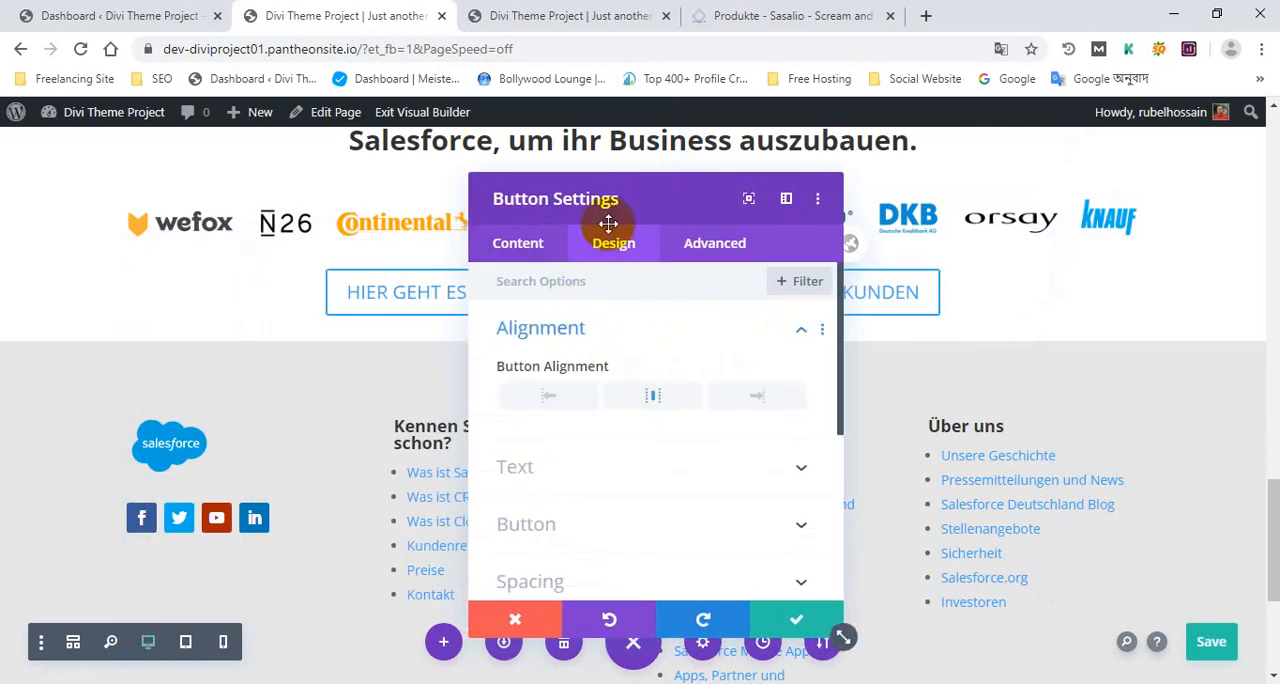
left_click_drag(608, 222, 646, 246)
Enable custom styles for the button in its design settings
scroll(618, 448, "down", 1)
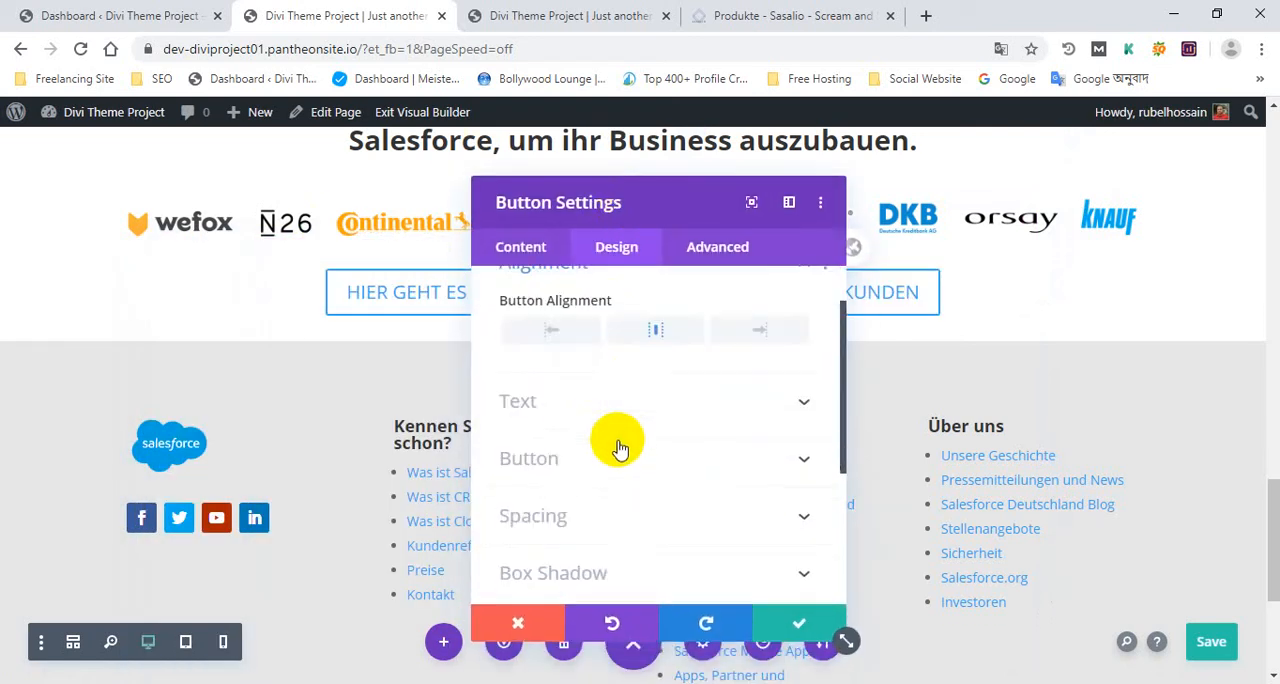
scroll(619, 449, "down", 1)
scroll(615, 460, "up", 2)
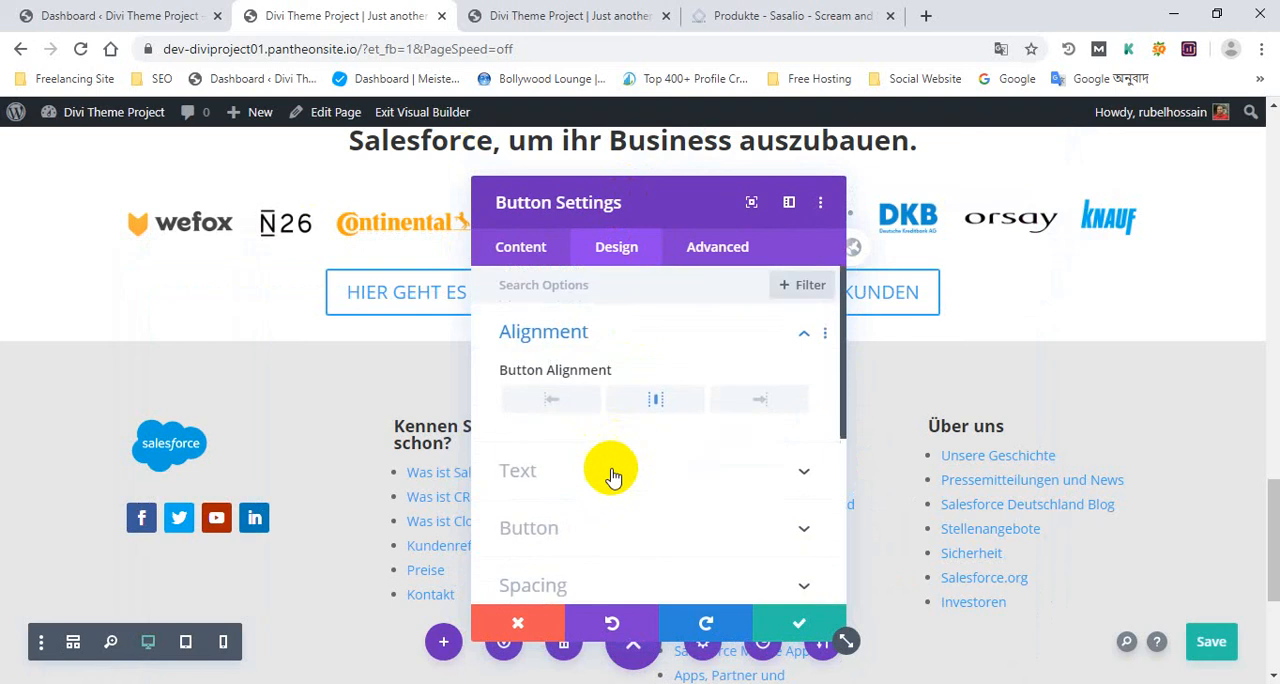
scroll(610, 467, "down", 4)
left_click(605, 340)
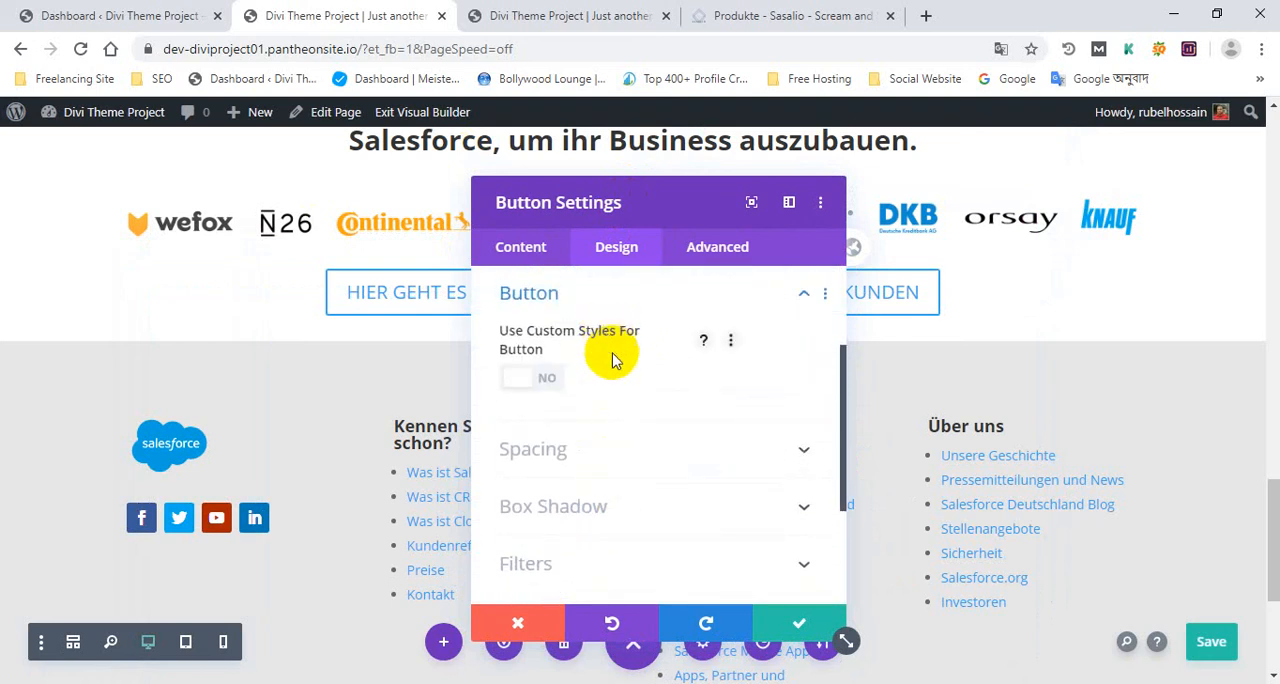
scroll(608, 366, "down", 4)
scroll(611, 377, "up", 2)
scroll(613, 380, "up", 2)
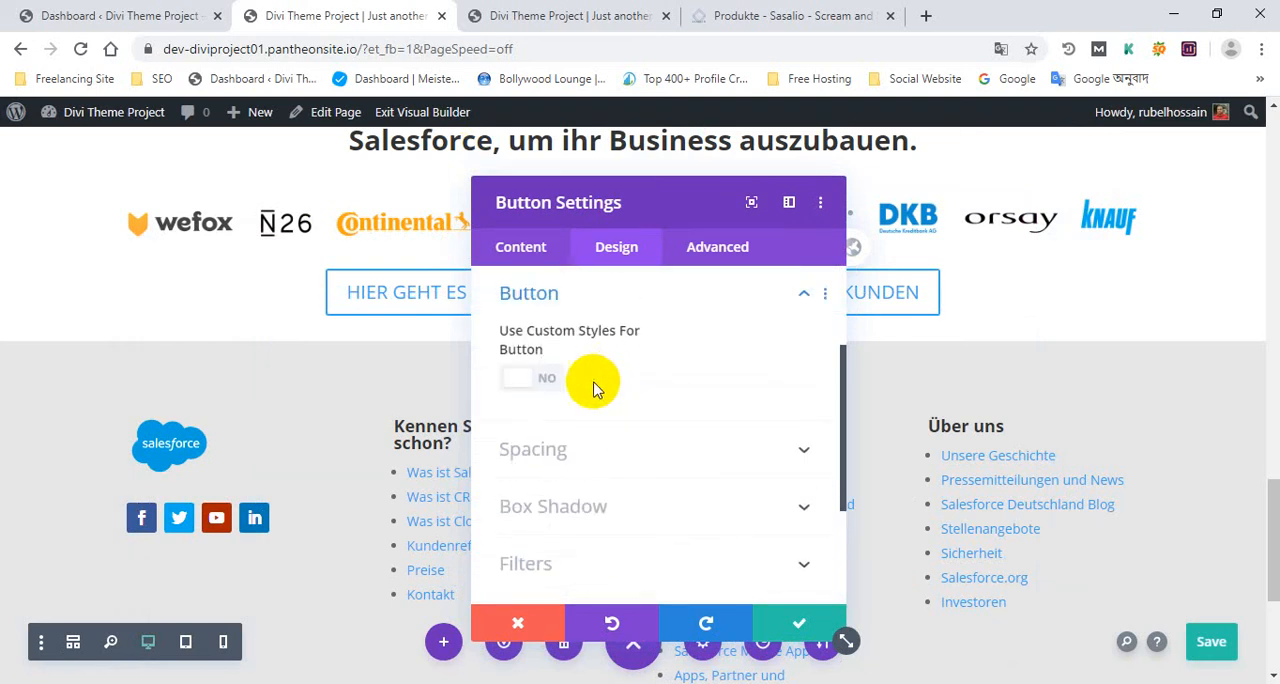
left_click(553, 380)
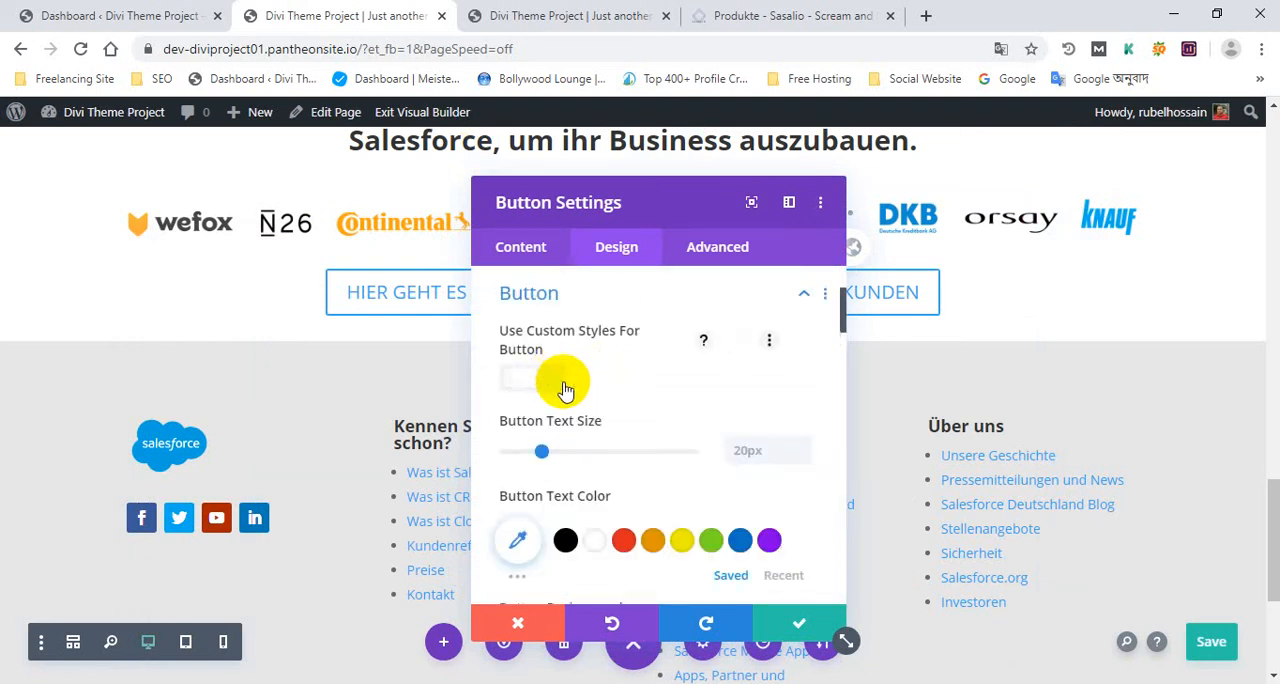
Try turning off Show Button Icon in the button's custom styles
scroll(630, 425, "down", 3)
scroll(633, 435, "down", 10)
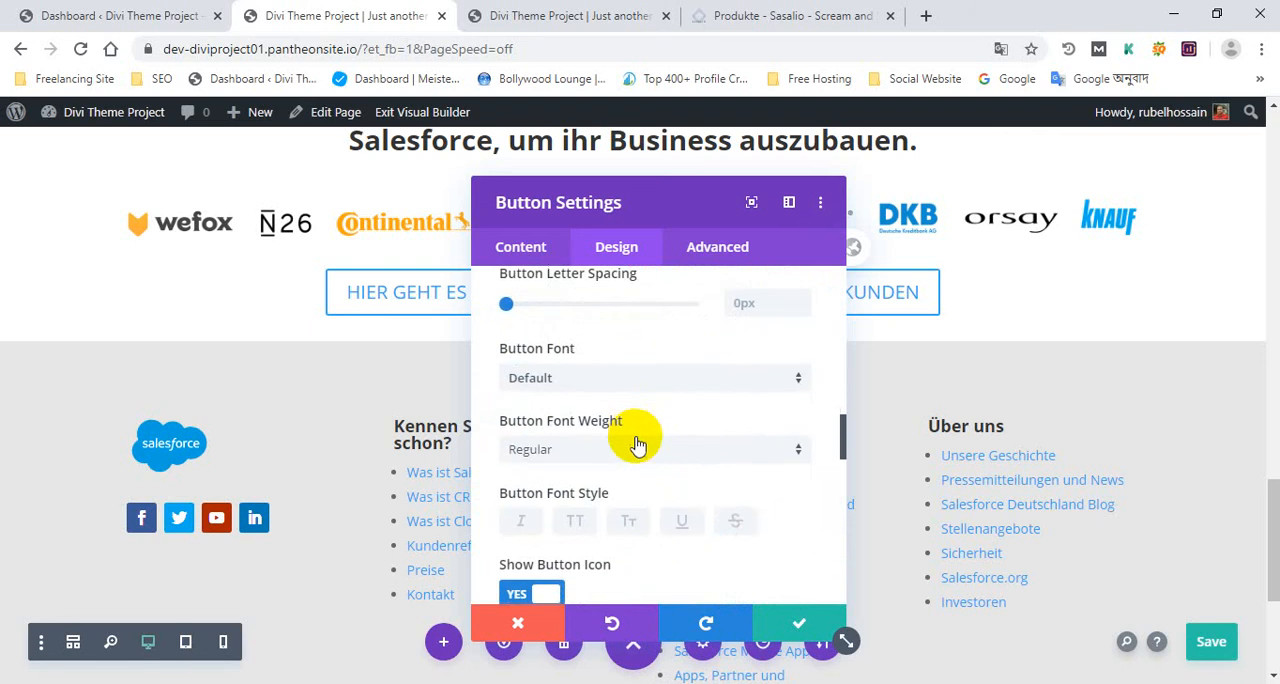
scroll(550, 363, "up", 2)
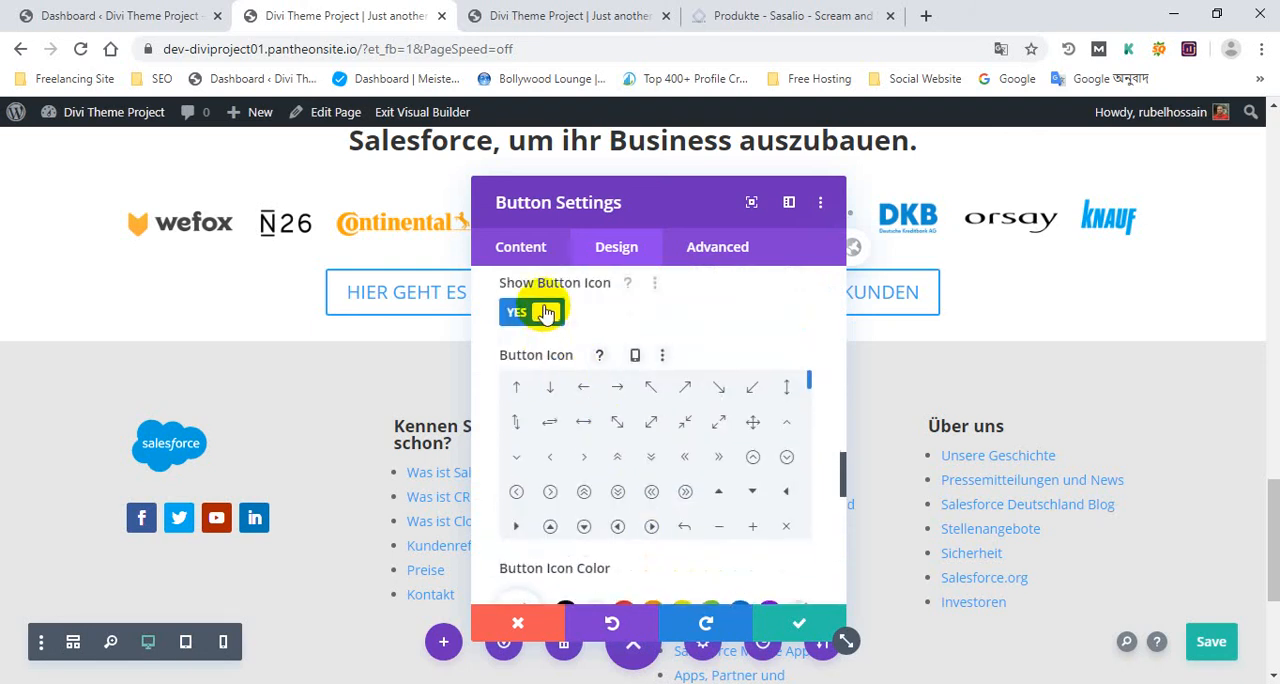
left_click(546, 313)
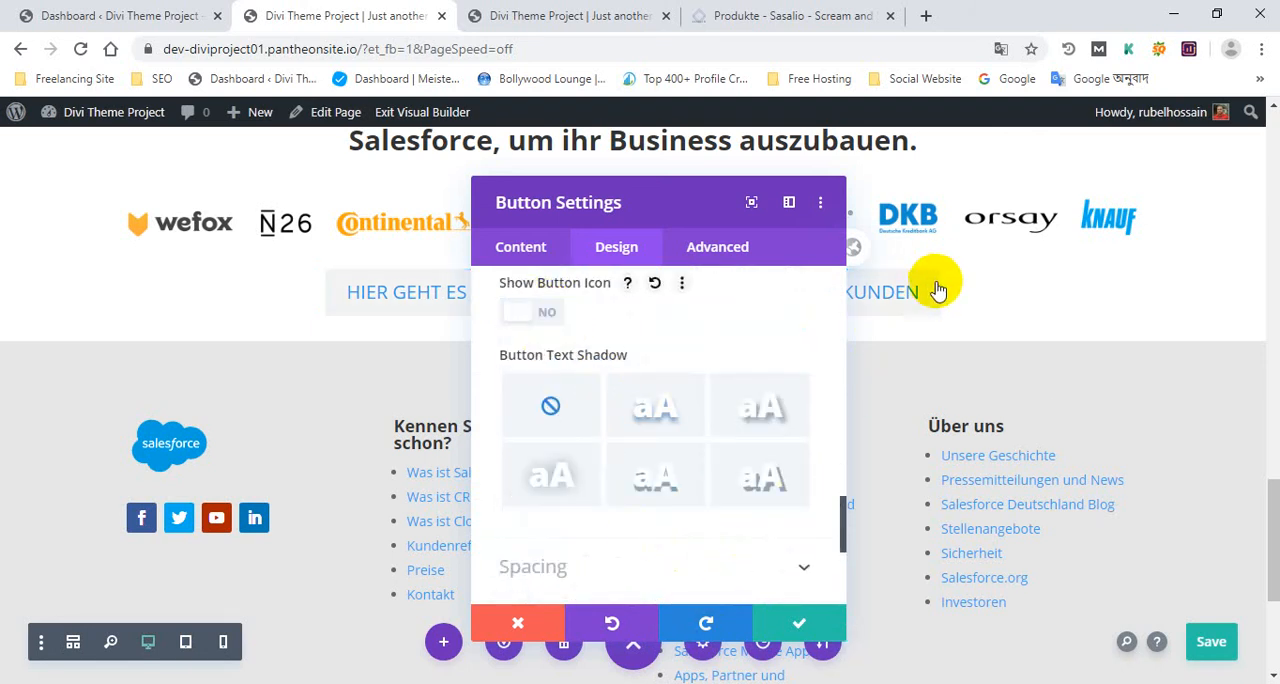
Examine how the matching button below the logo strip behaves on the Sasalio Produkte page, and return to the builder
left_click(730, 12)
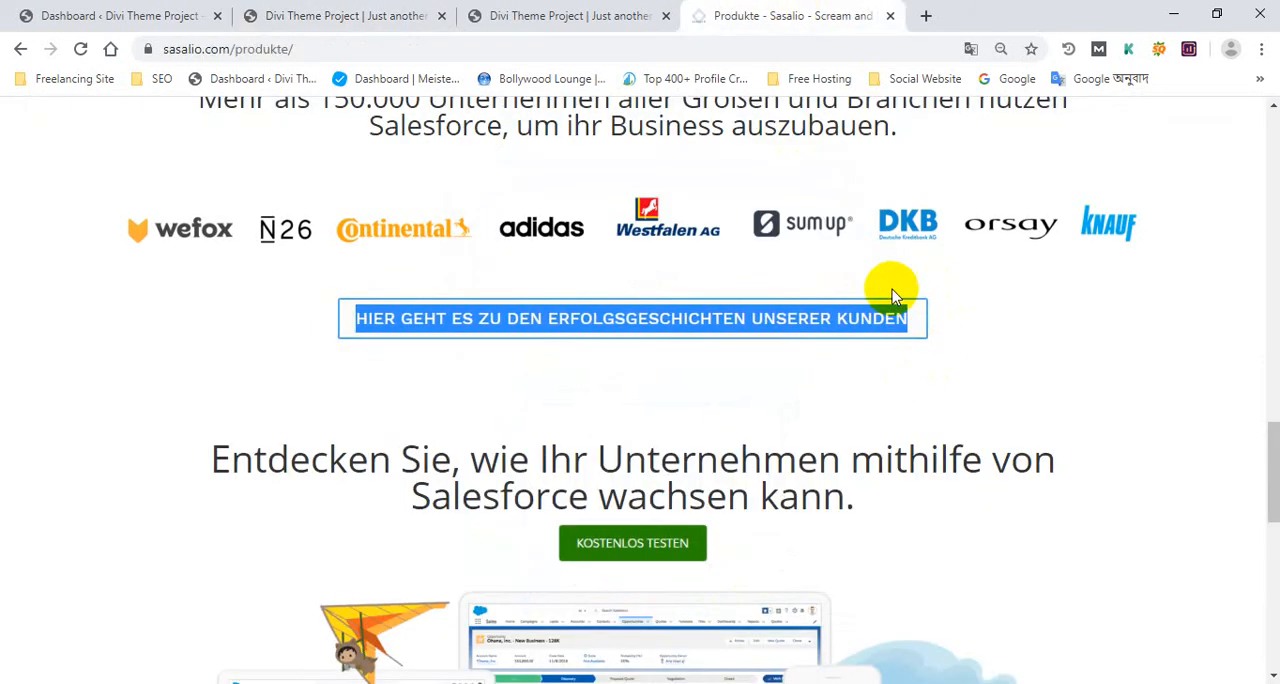
left_click(567, 12)
left_click(800, 14)
scroll(960, 420, "up", 1)
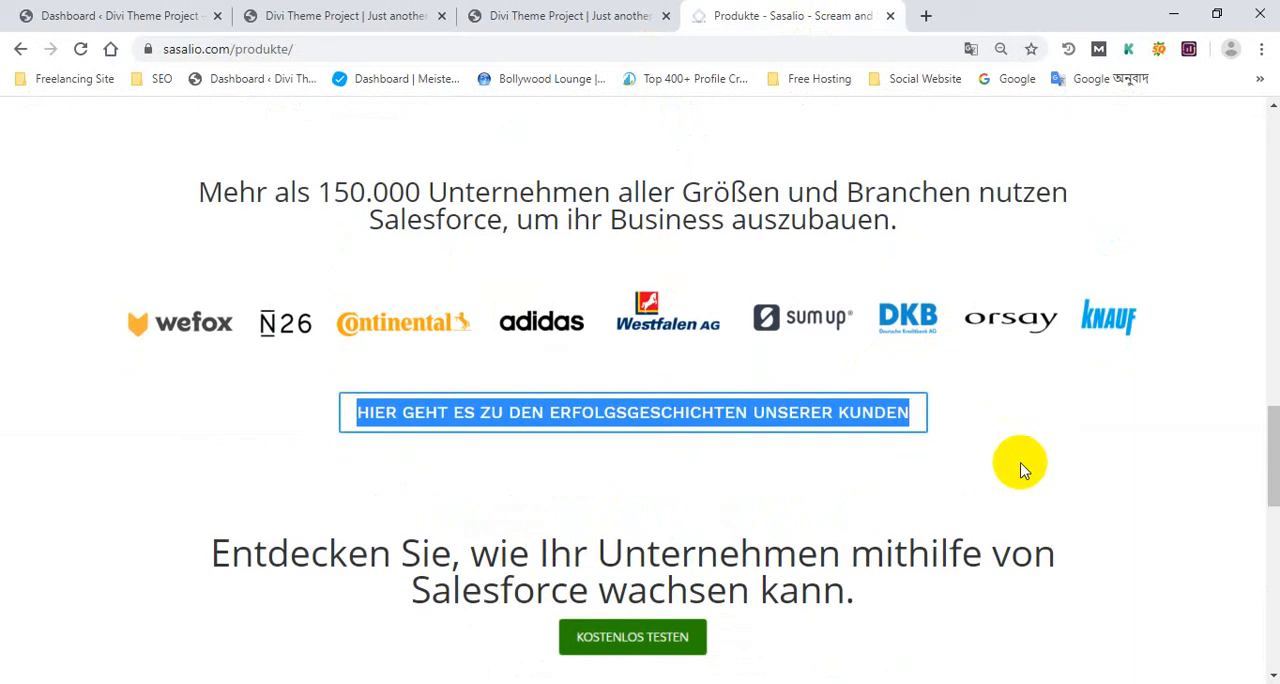
left_click(1057, 463)
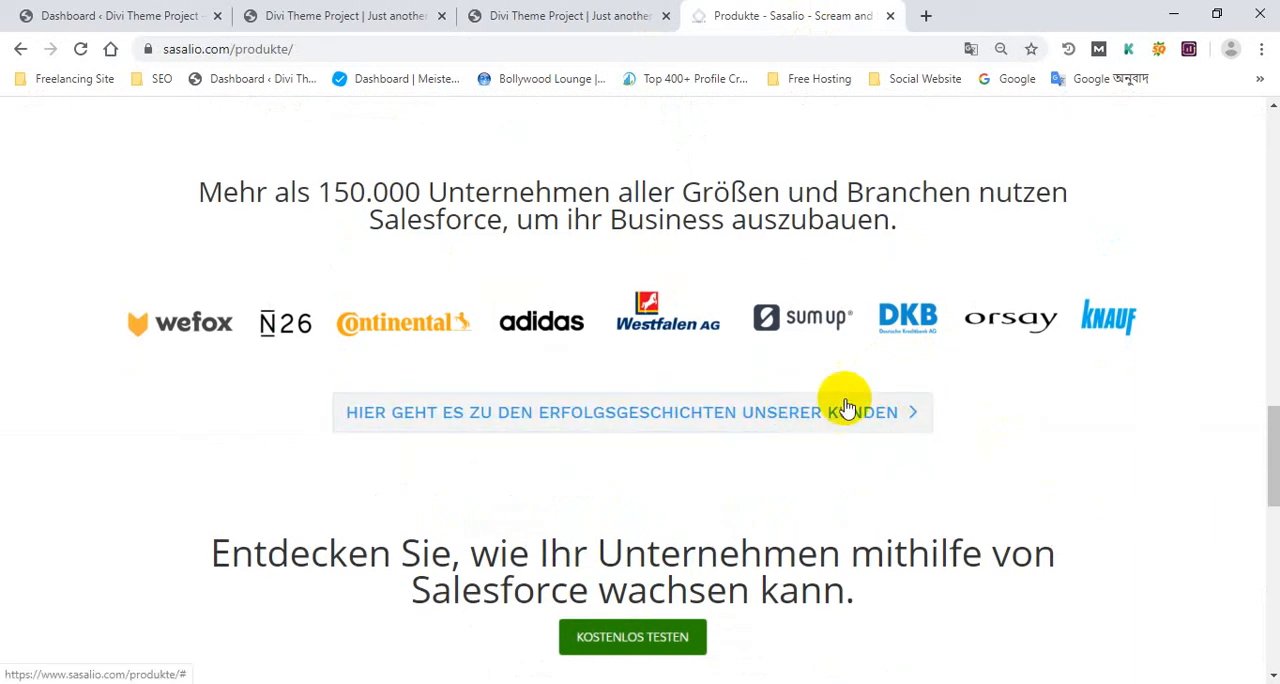
left_click(573, 12)
left_click(336, 15)
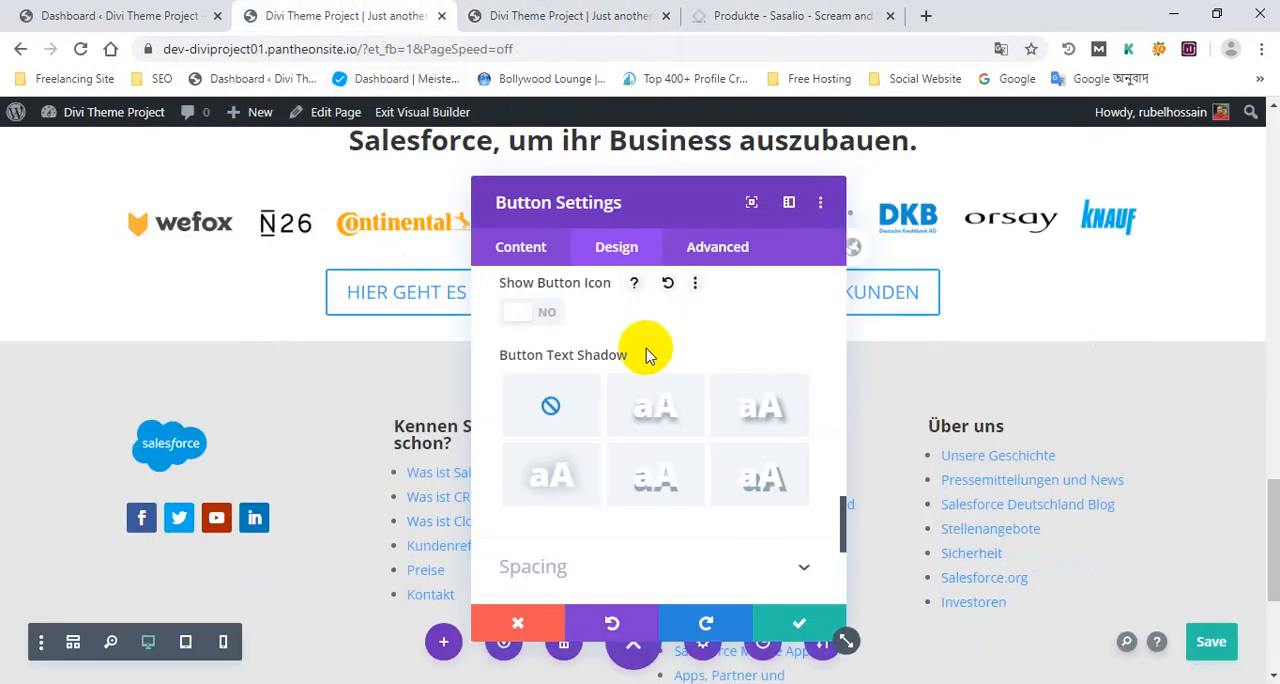
Turn Show Button Icon back on and compare the button with the one on the Sasalio Produkte page
scroll(612, 355, "up", 1)
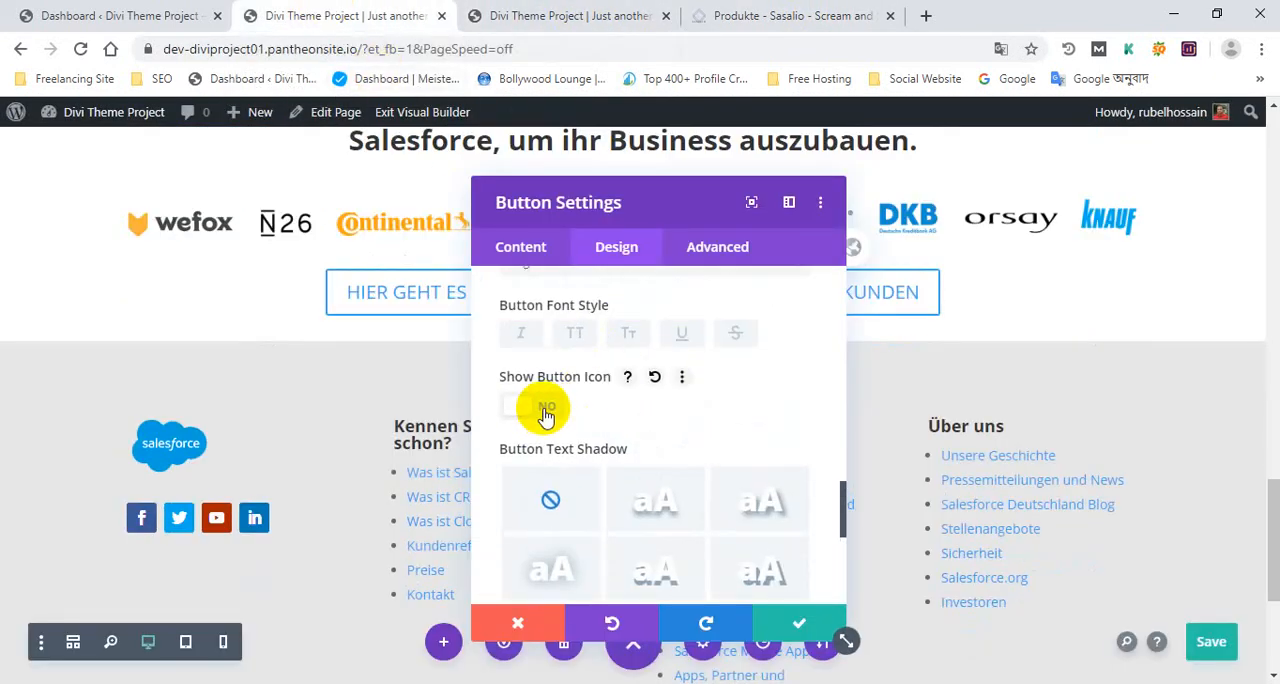
left_click(546, 412)
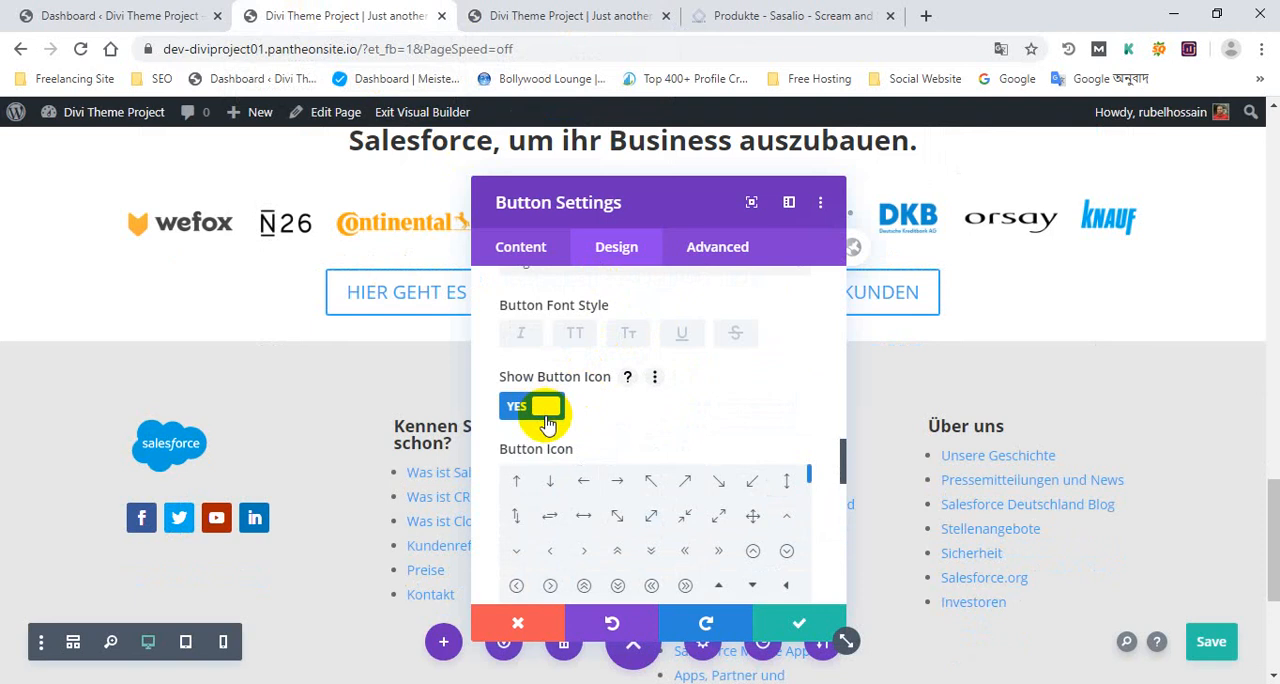
left_click(518, 410)
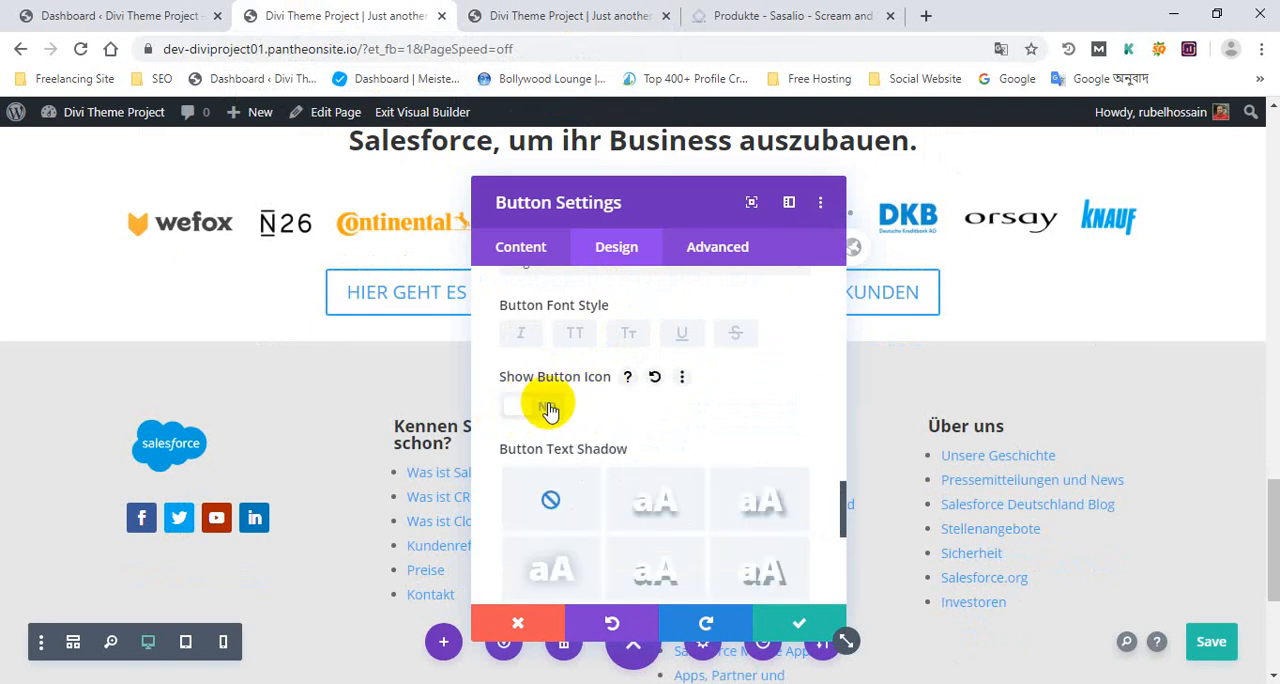
left_click(555, 414)
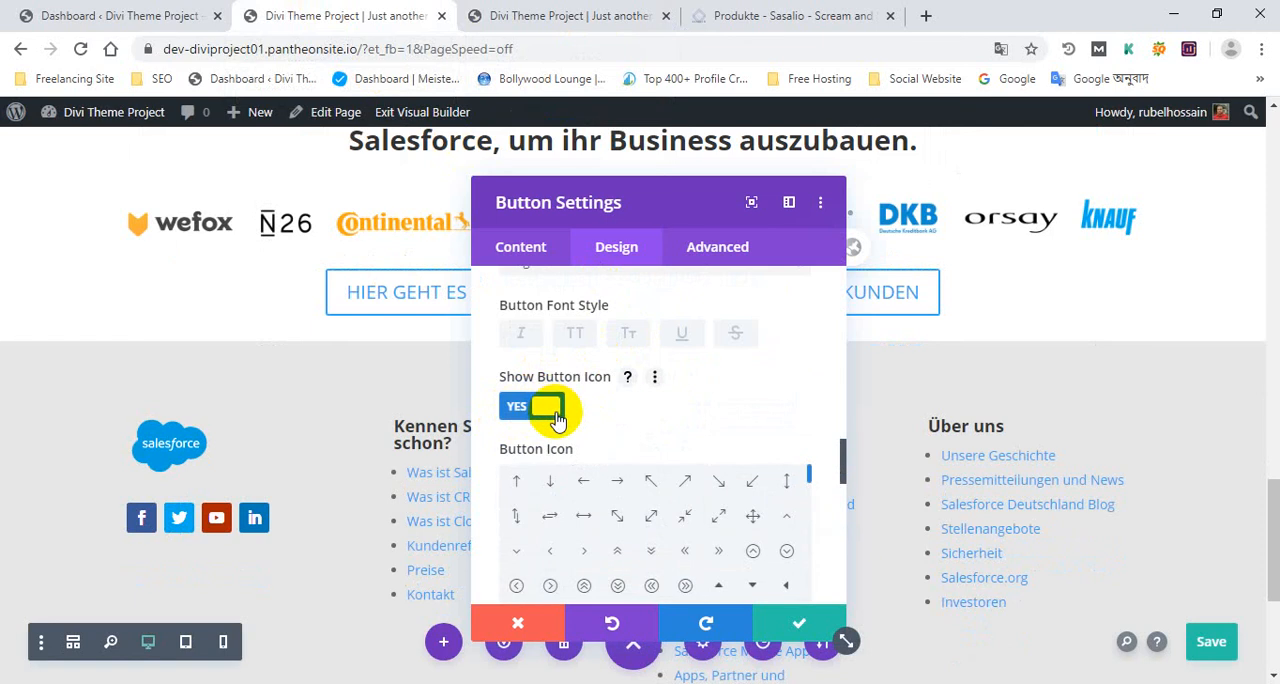
left_click(760, 15)
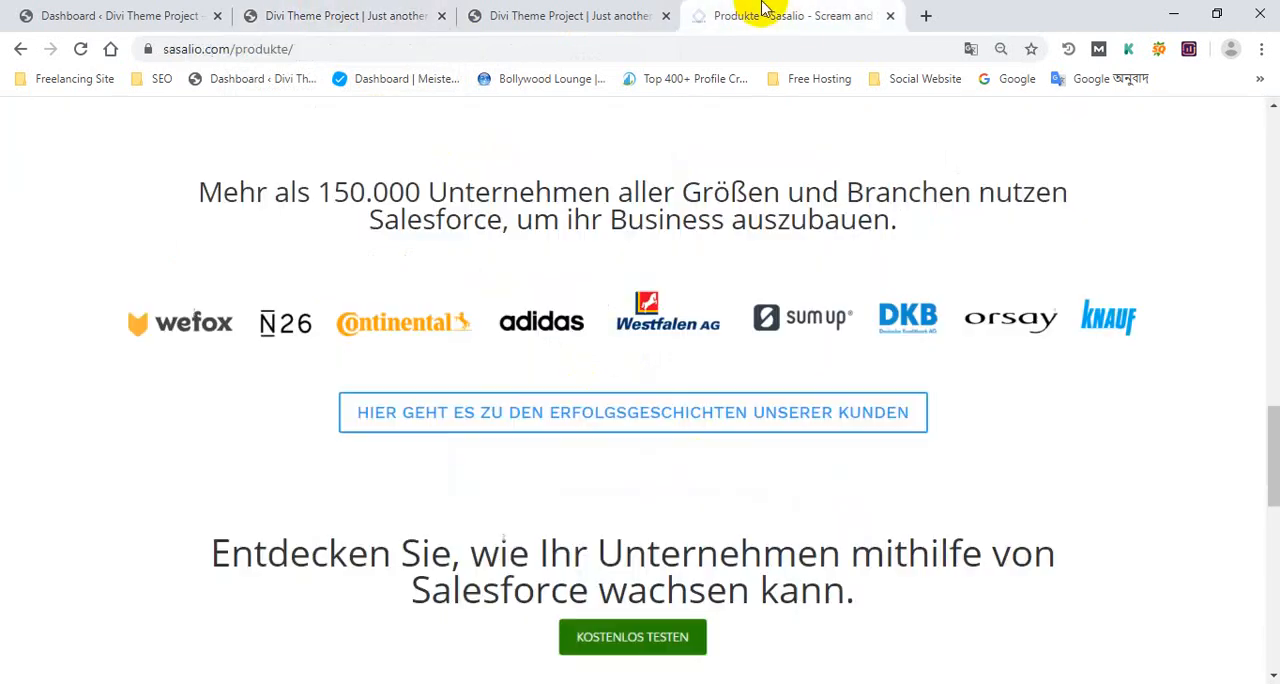
left_click(262, 10)
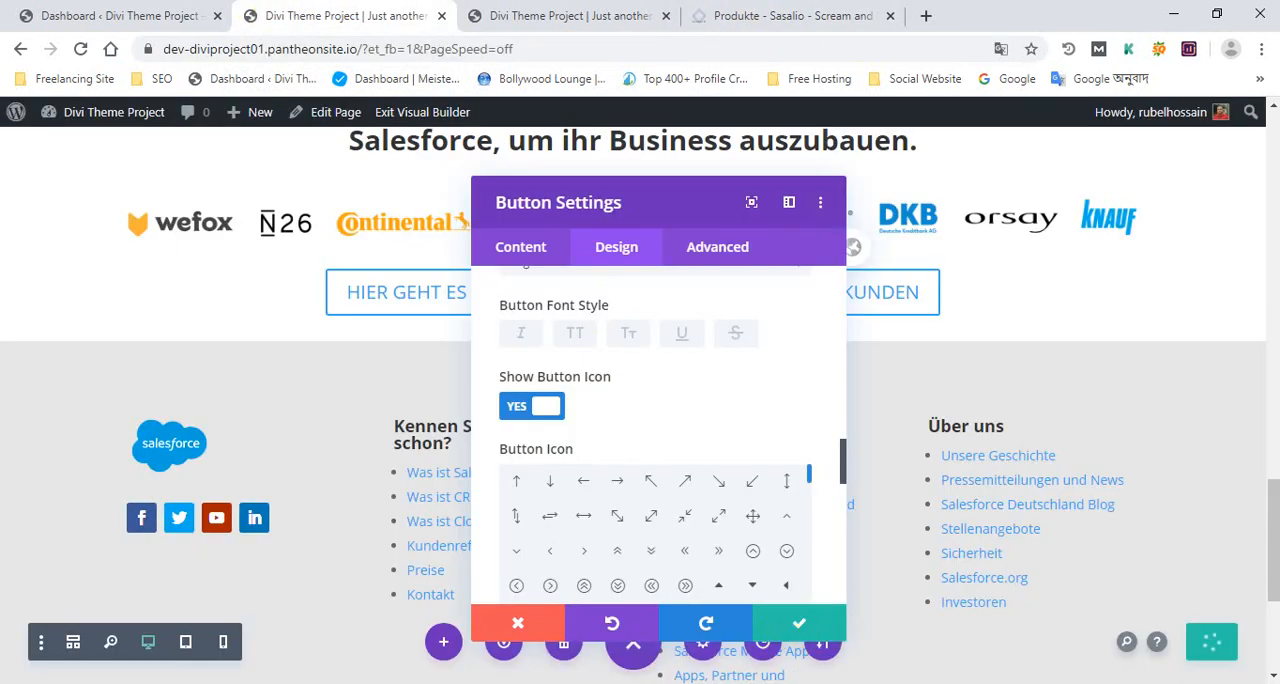
Apply the button settings and save the homepage
left_click(798, 625)
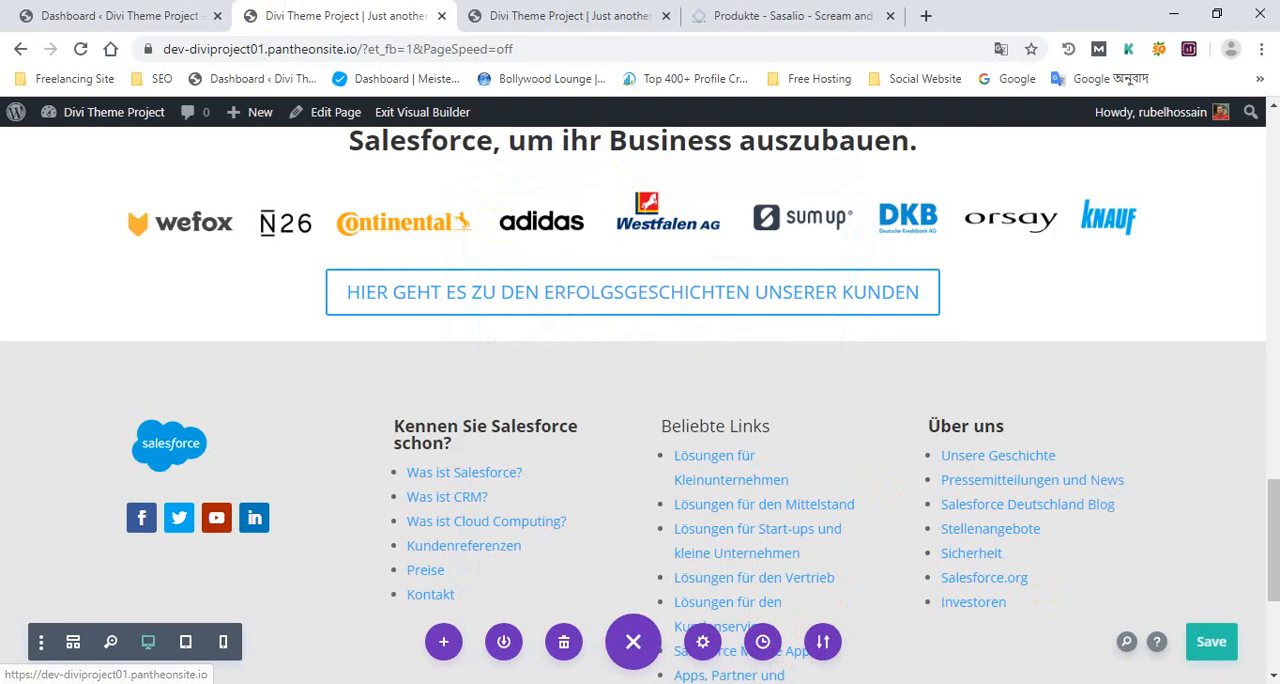
left_click(1207, 624)
scroll(748, 371, "up", 3)
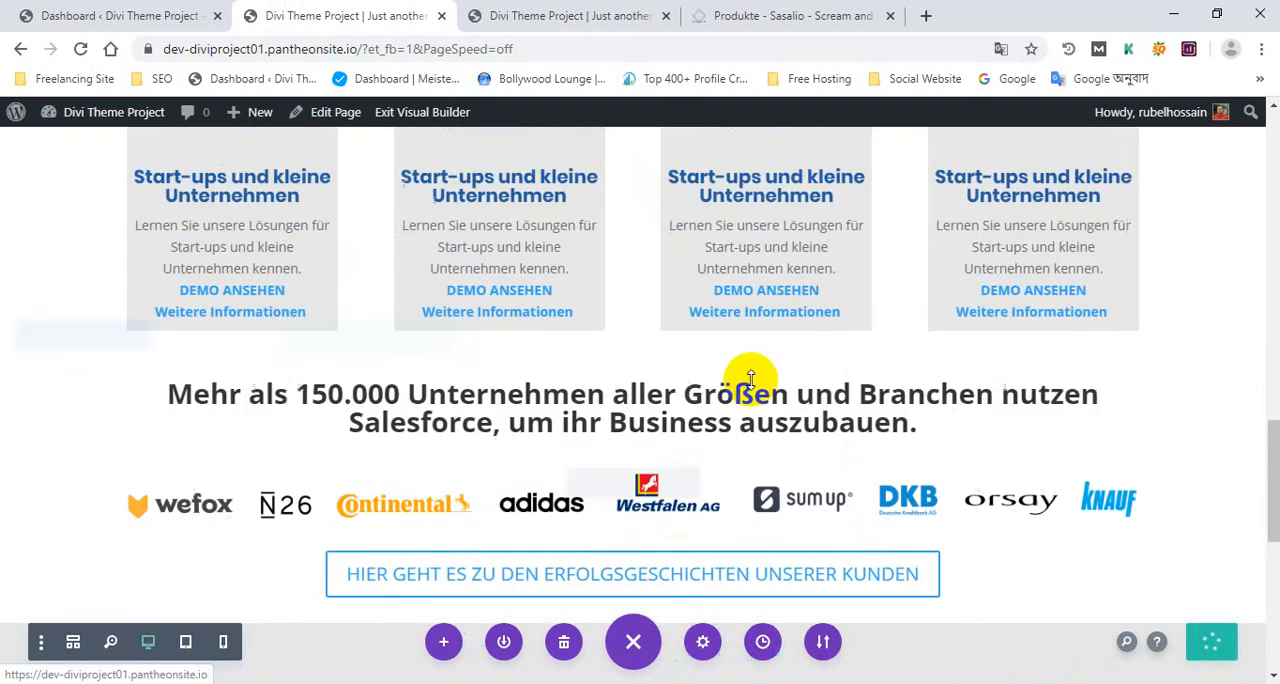
scroll(737, 290, "down", 3)
scroll(710, 296, "up", 3)
Reload the published homepage, dismiss the translation offer and check the new button below the customer logo strip
left_click(560, 15)
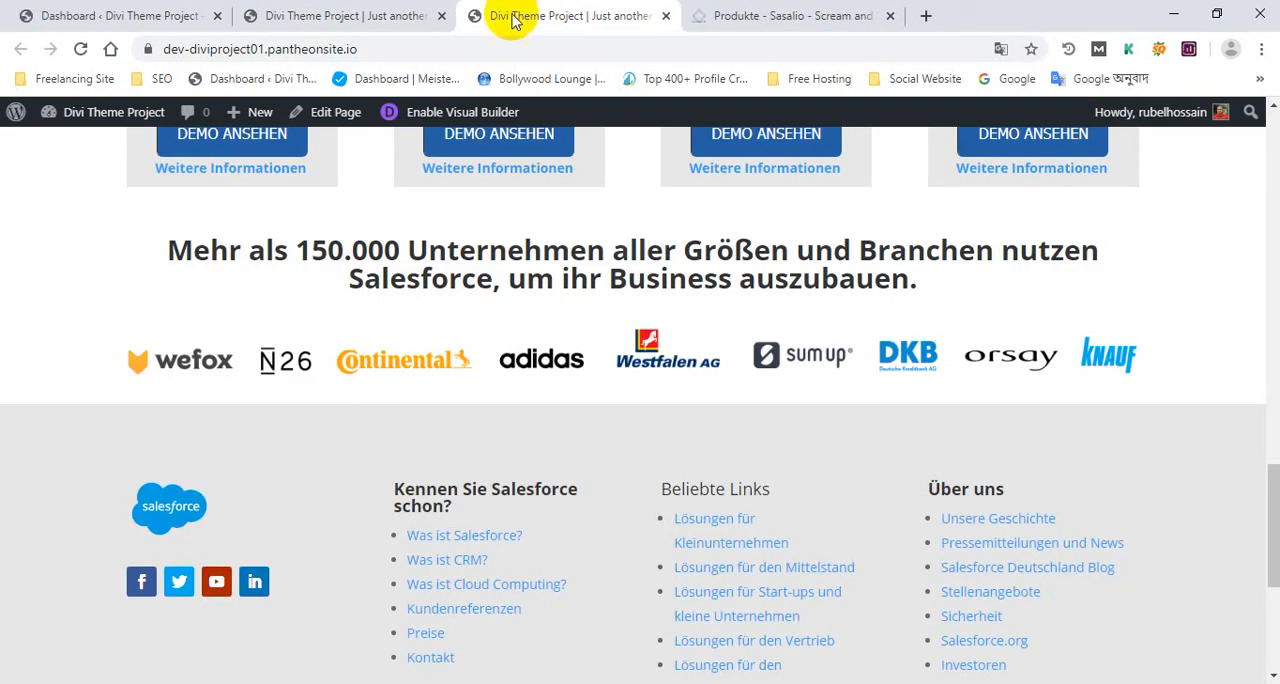
left_click(80, 50)
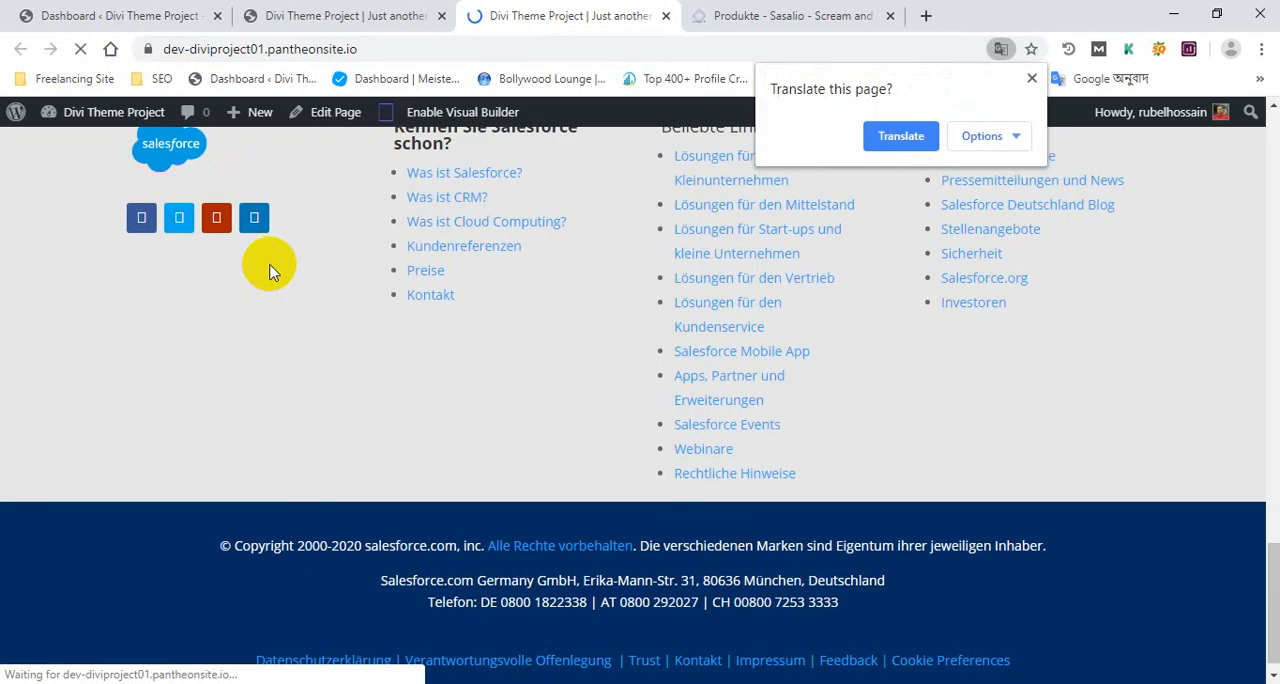
left_click(1032, 78)
scroll(583, 356, "up", 4)
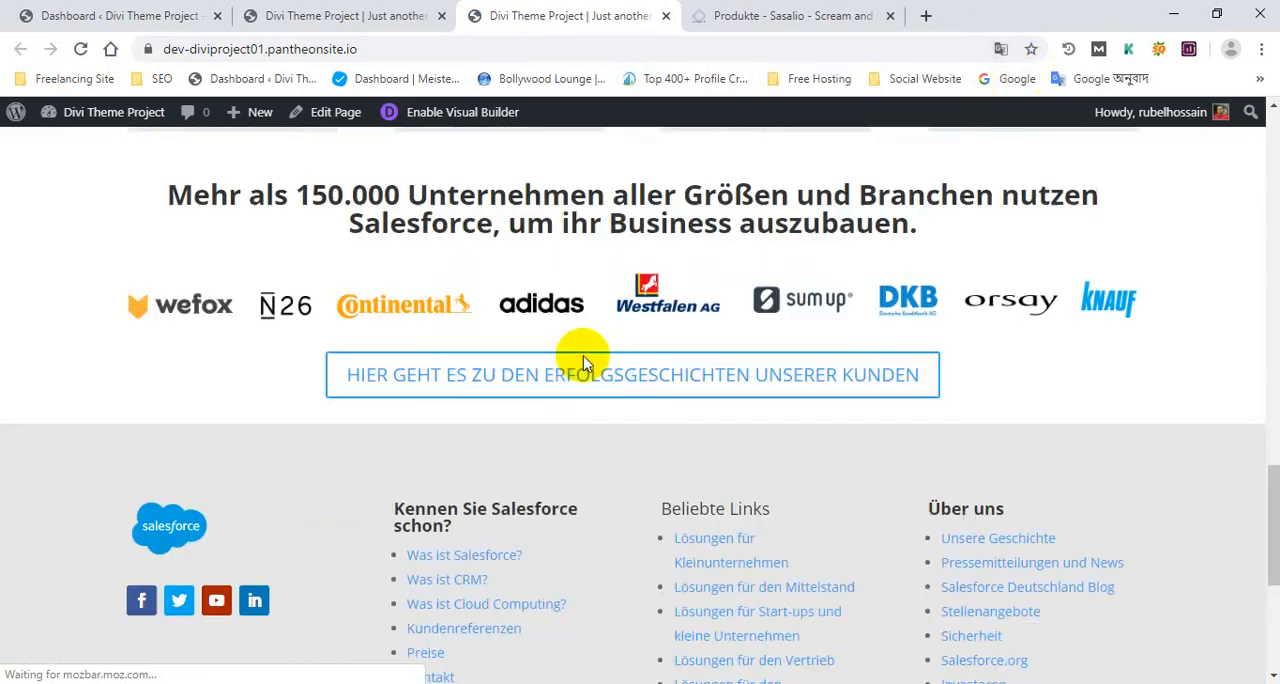
scroll(583, 415, "down", 3)
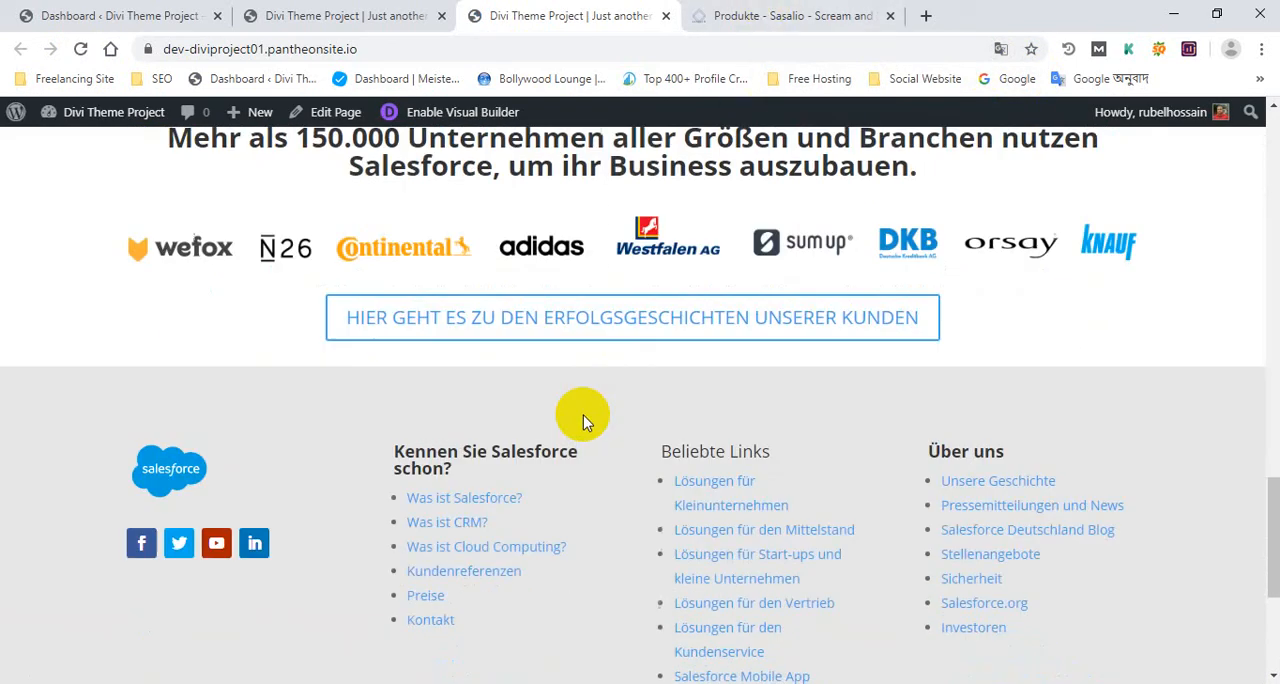
Compare the spacing around the customer logo section on the published homepage and the Sasalio Produkte page, and return to the builder
scroll(583, 415, "up", 5)
left_click(815, 8)
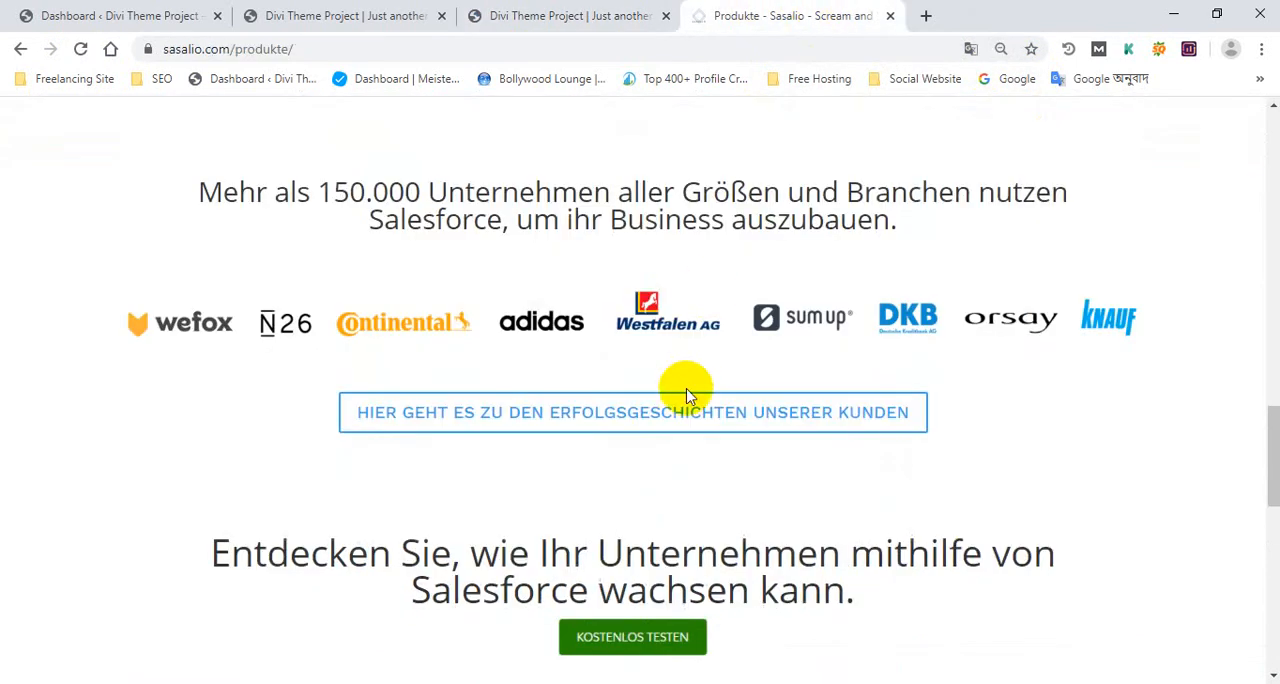
left_click(548, 8)
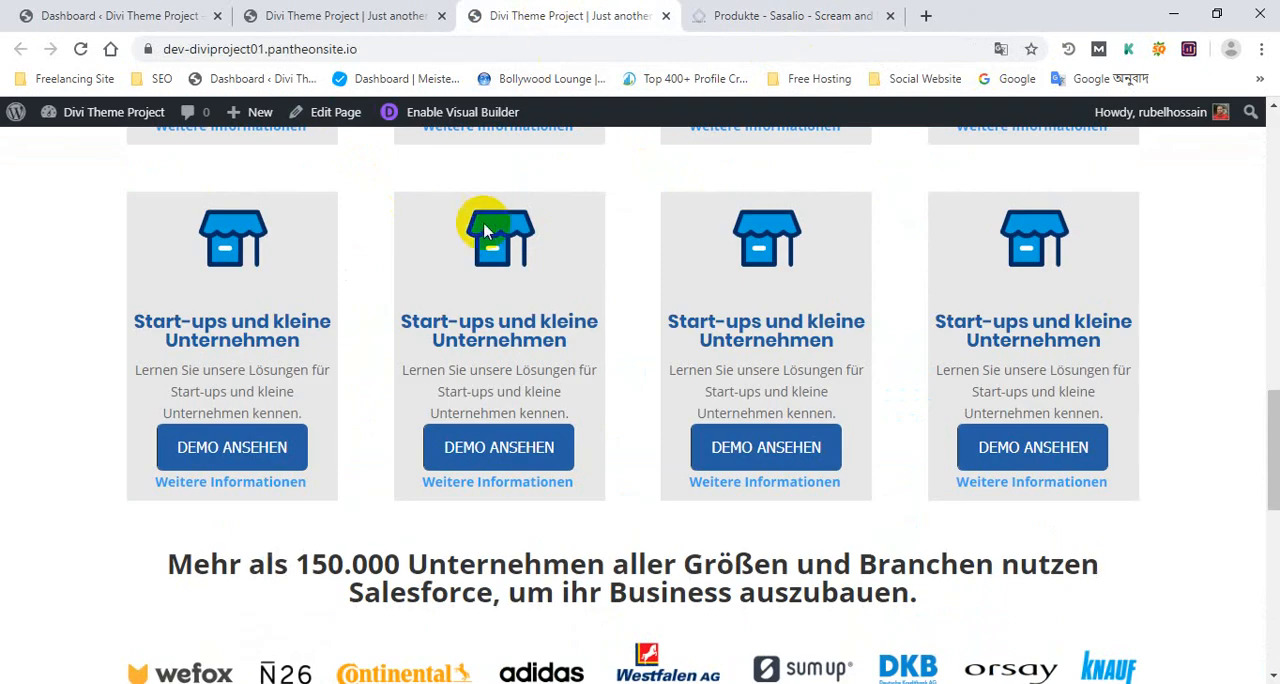
scroll(449, 294, "down", 3)
left_click(366, 8)
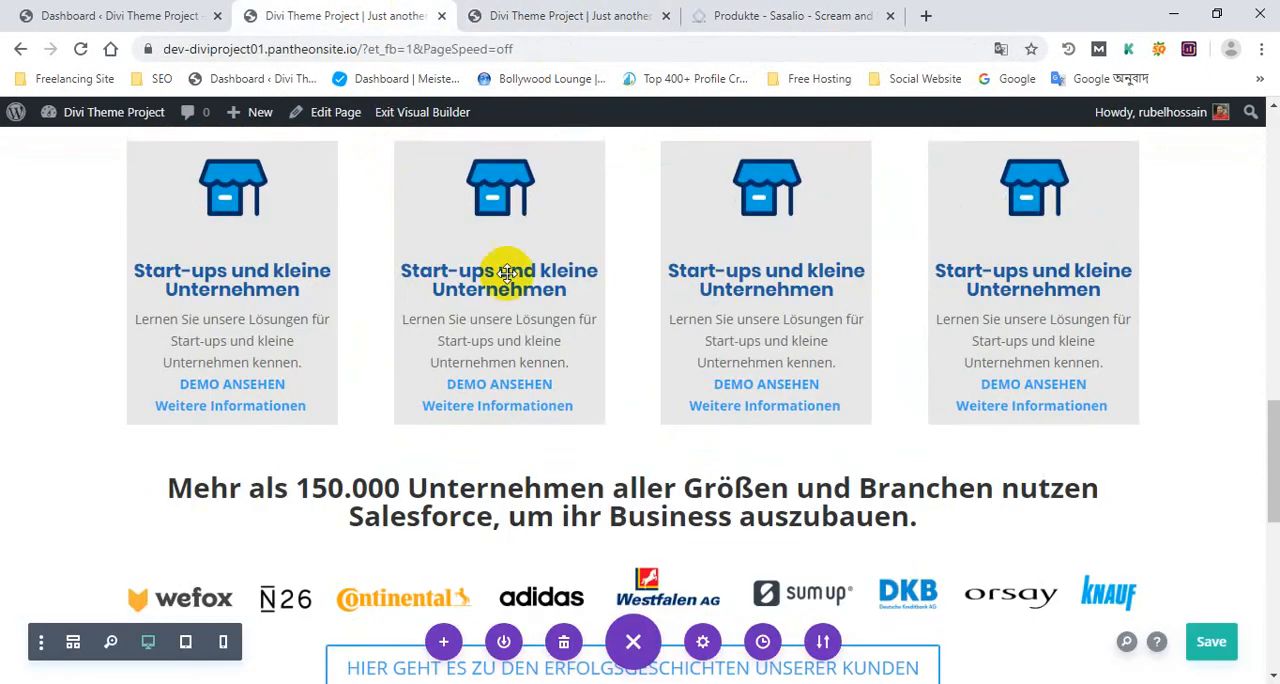
scroll(537, 391, "down", 3)
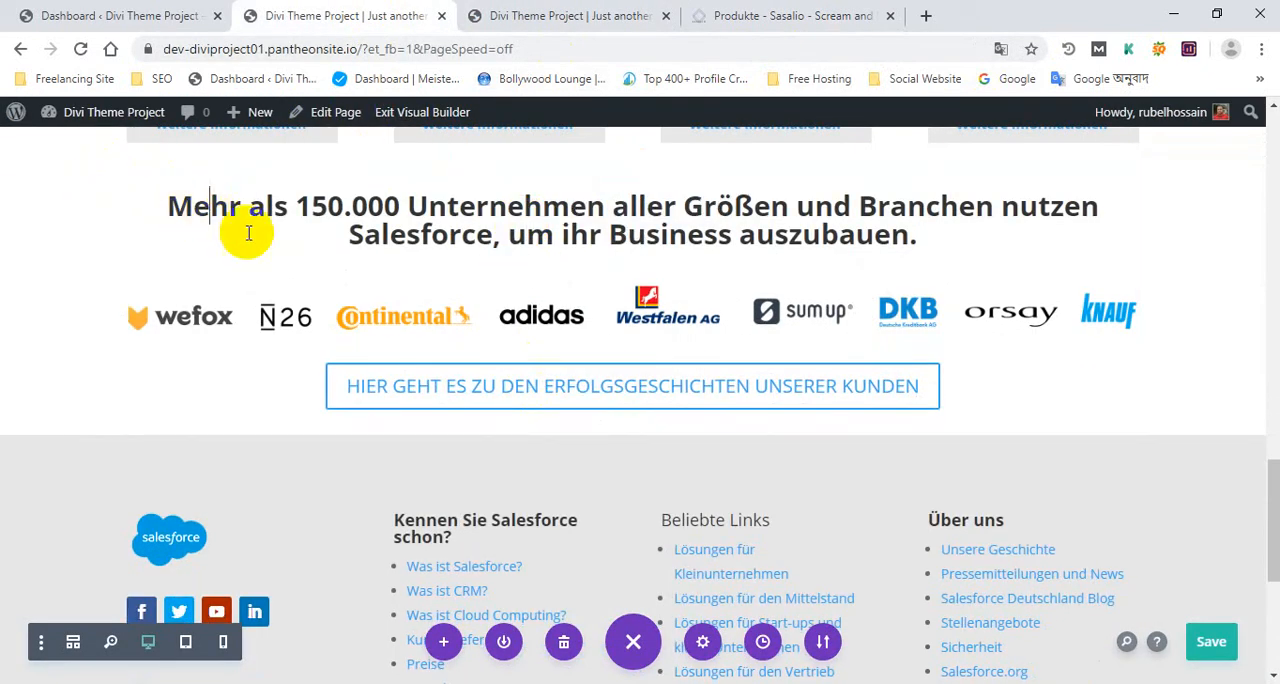
Set the top padding of the "Mehr als 150.000 Unternehmen" heading above the customer logos to 17px
mouse_move(1032, 211)
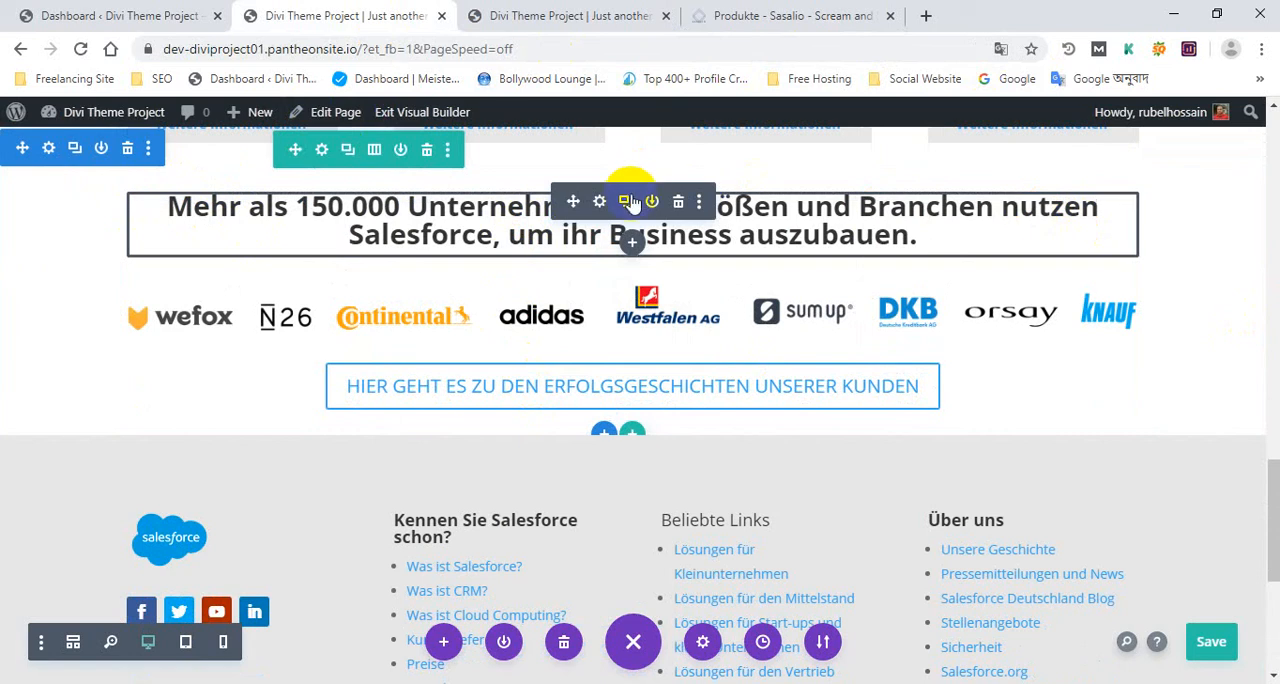
left_click(601, 204)
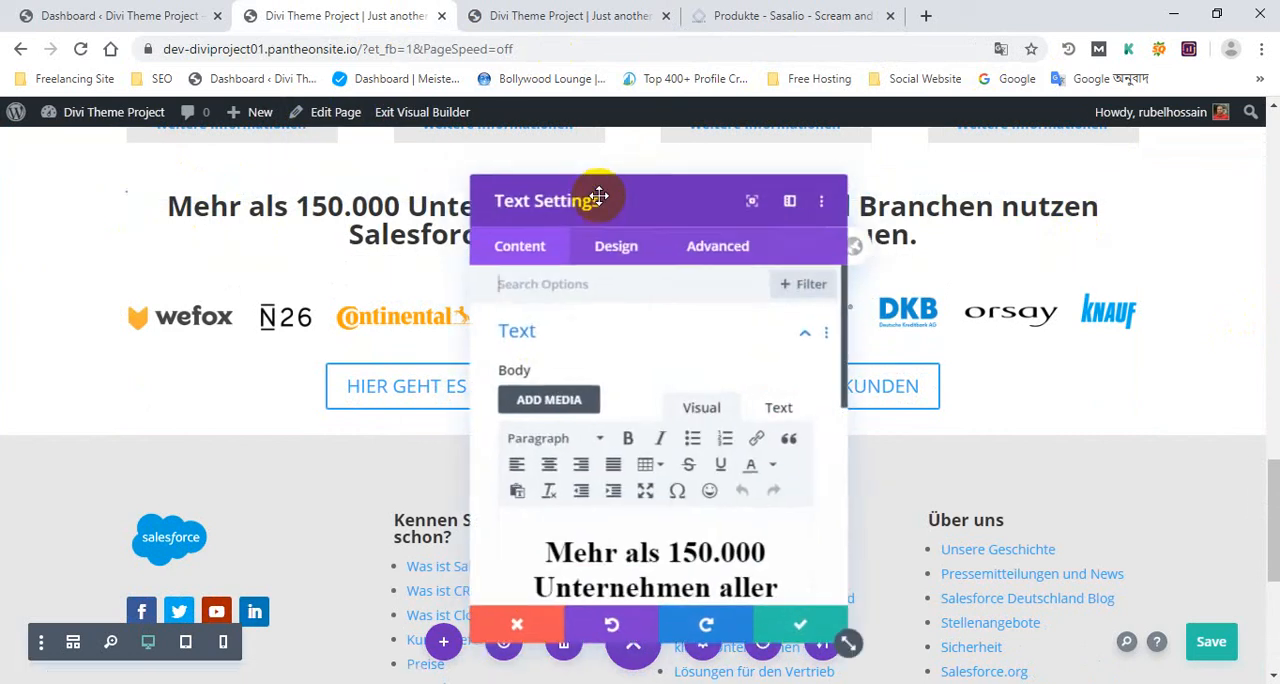
left_click(617, 246)
left_click_drag(677, 189, 854, 142)
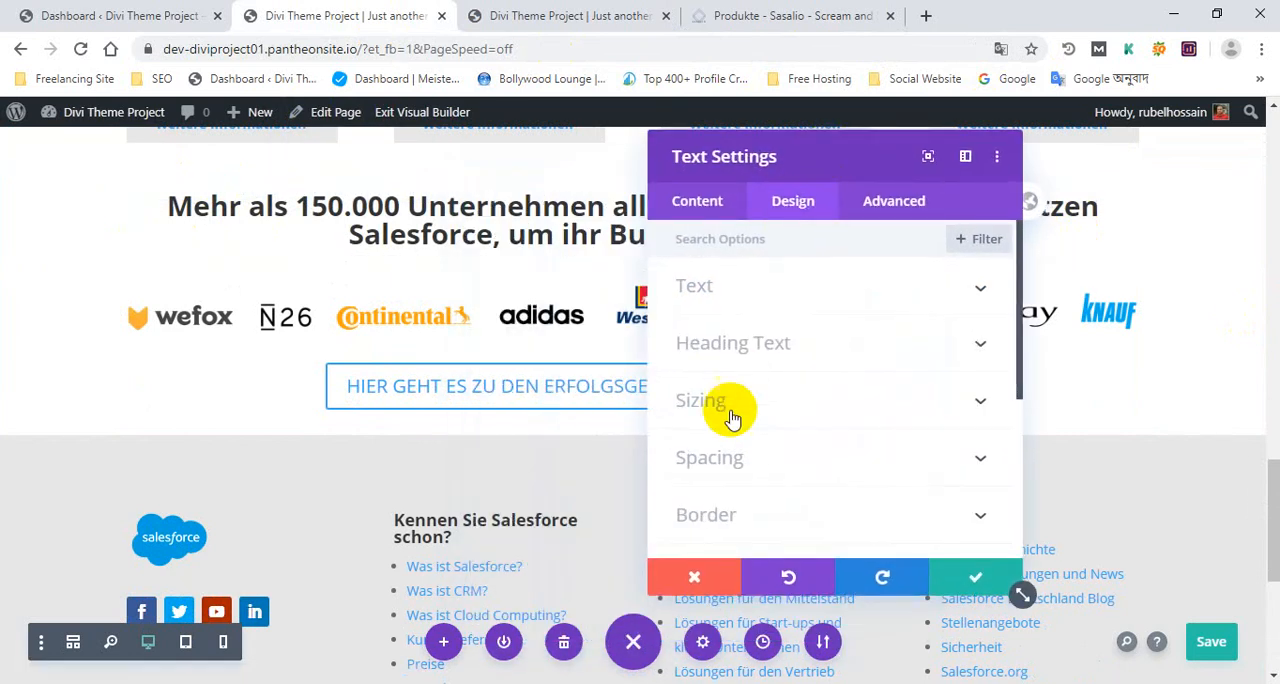
left_click(746, 472)
left_click(729, 401)
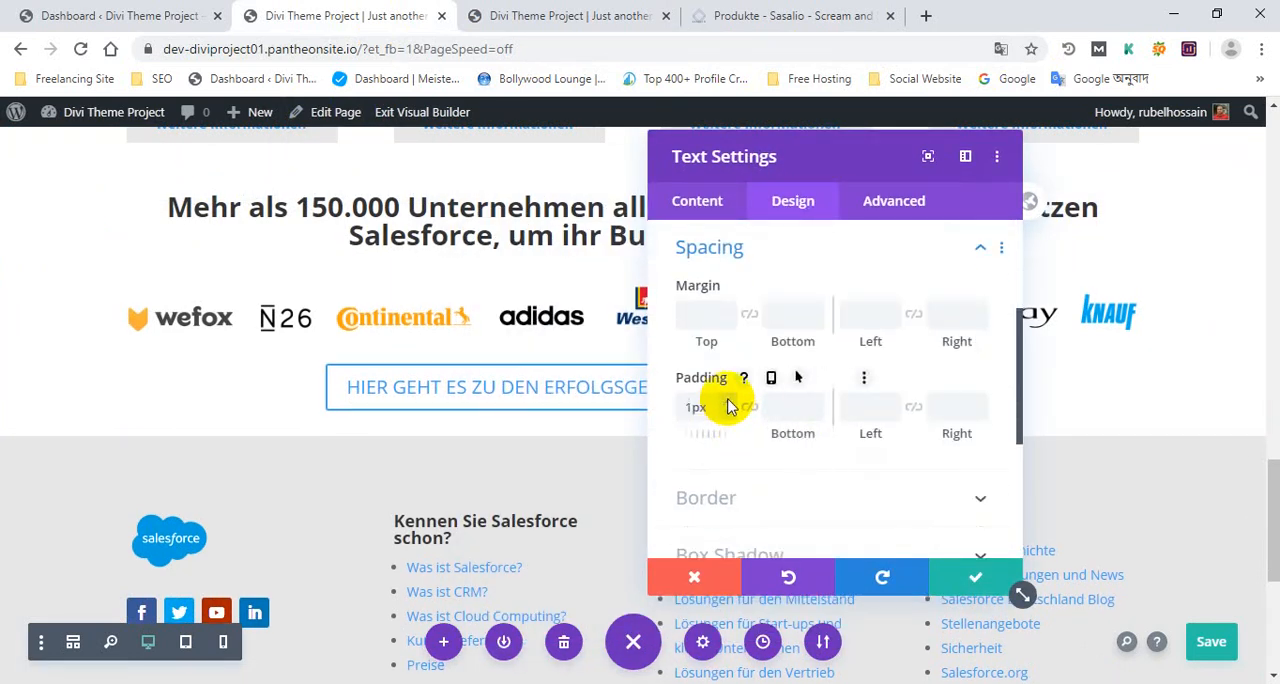
left_click(729, 401)
left_click(729, 401)
left_click(729, 401)
left_click(729, 401)
left_click(729, 401)
left_click(729, 401)
left_click(729, 401)
left_click(729, 401)
left_click(729, 401)
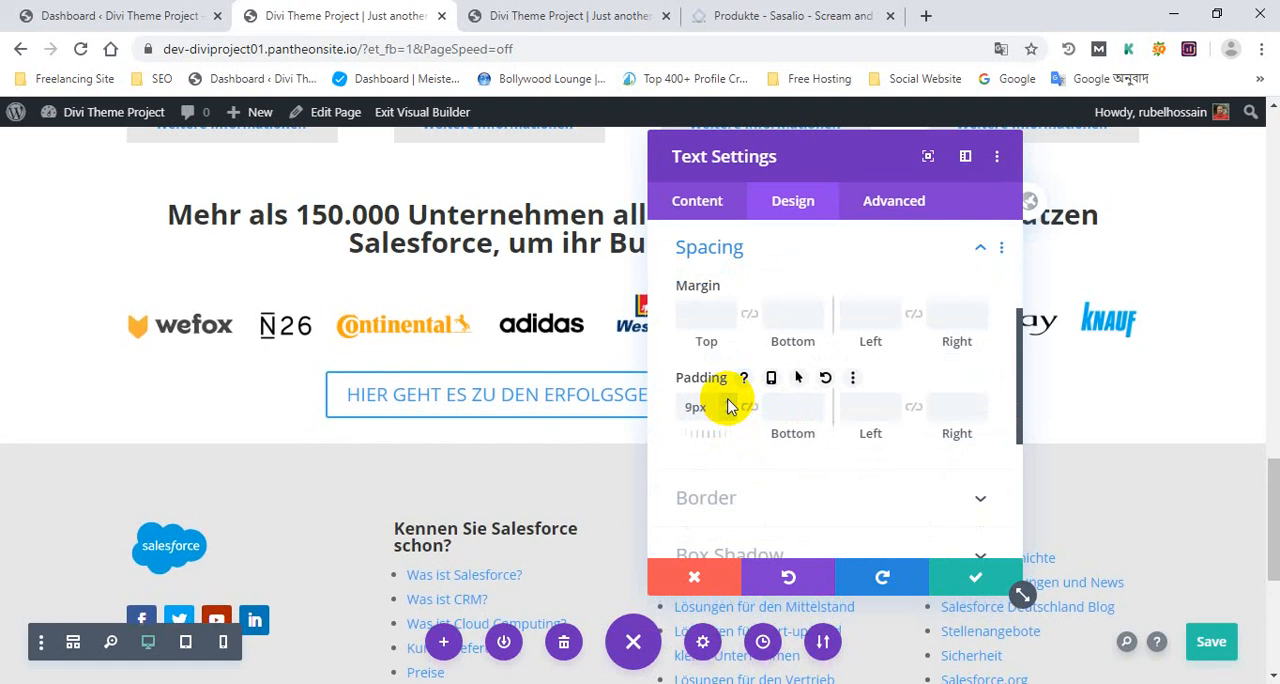
left_click(729, 401)
left_click(729, 401)
left_click(729, 401)
left_click(729, 401)
left_click(729, 401)
left_click(729, 401)
left_click(729, 401)
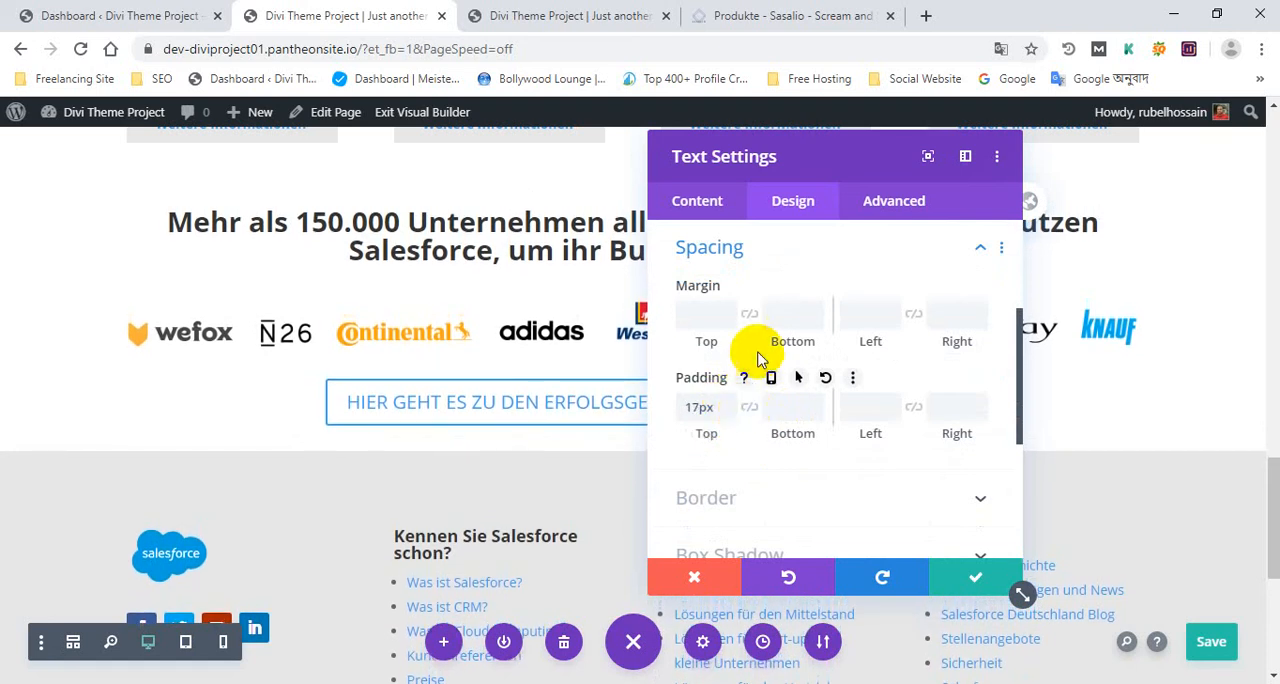
Try out a top margin and left padding on the heading, set the top margin to 0px and apply the heading settings
left_click(727, 324)
left_click(727, 324)
left_click(727, 324)
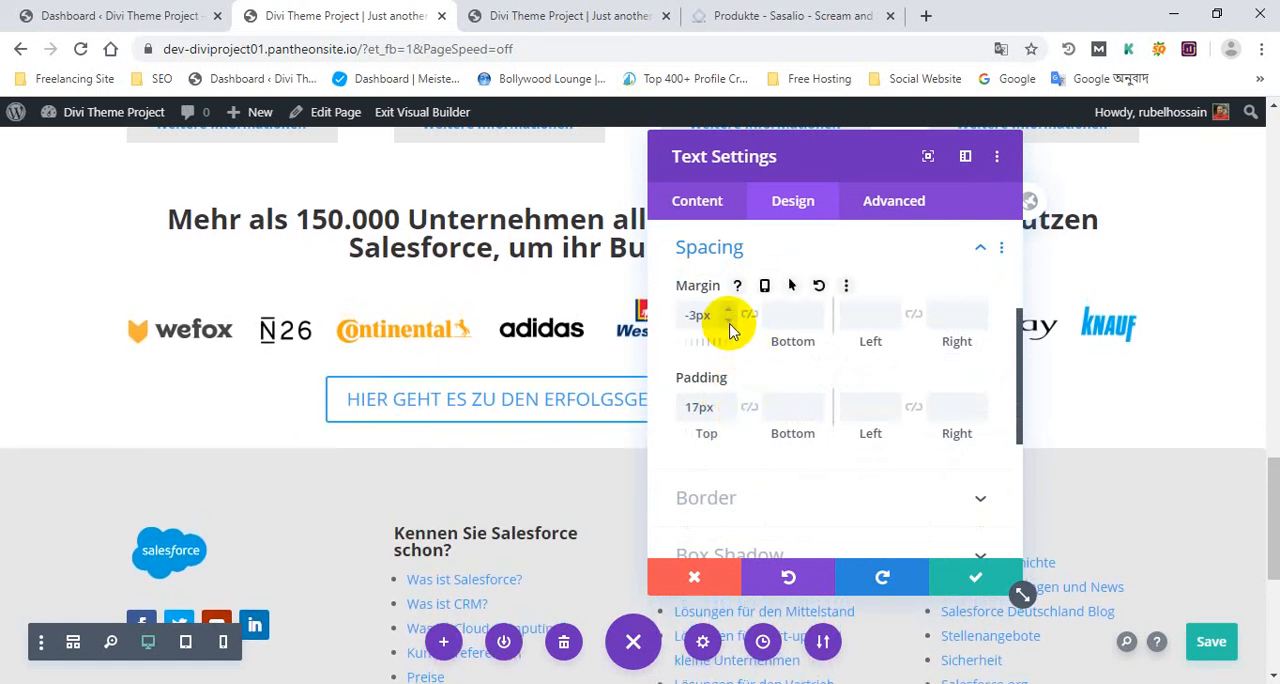
left_click(732, 309)
left_click(732, 309)
left_click(732, 309)
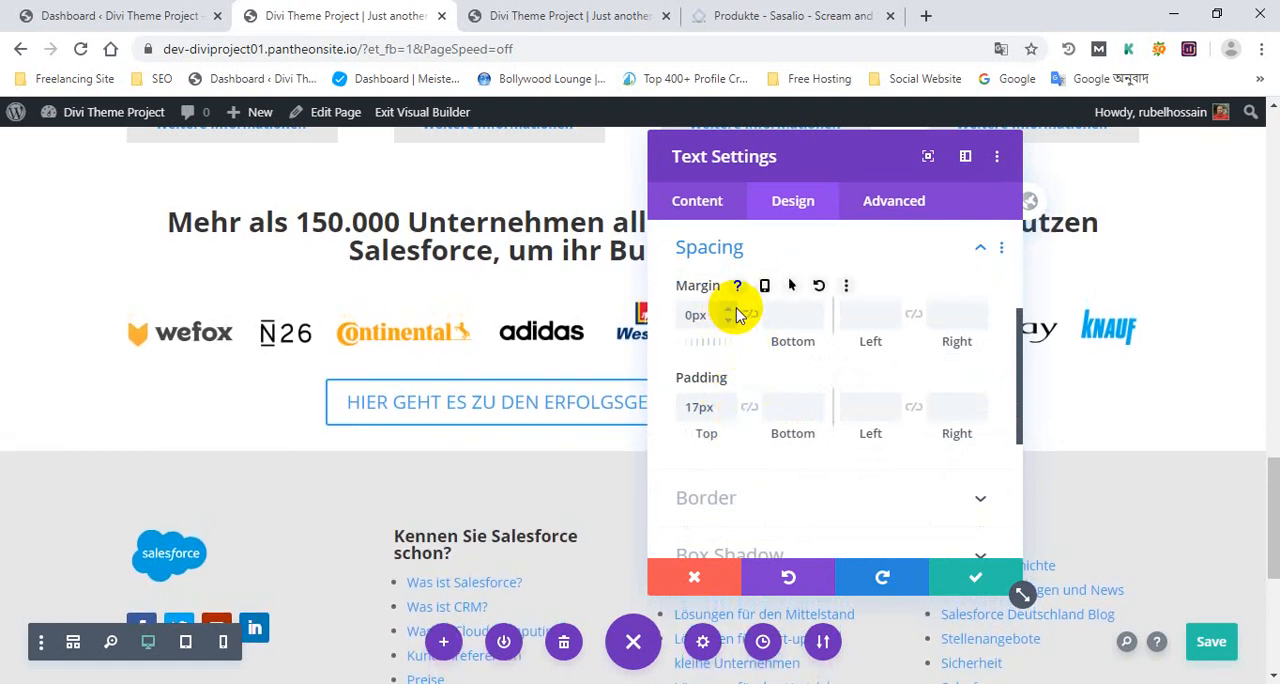
left_click(891, 402)
left_click(891, 402)
left_click(891, 402)
left_click(891, 402)
left_click(891, 414)
left_click(891, 414)
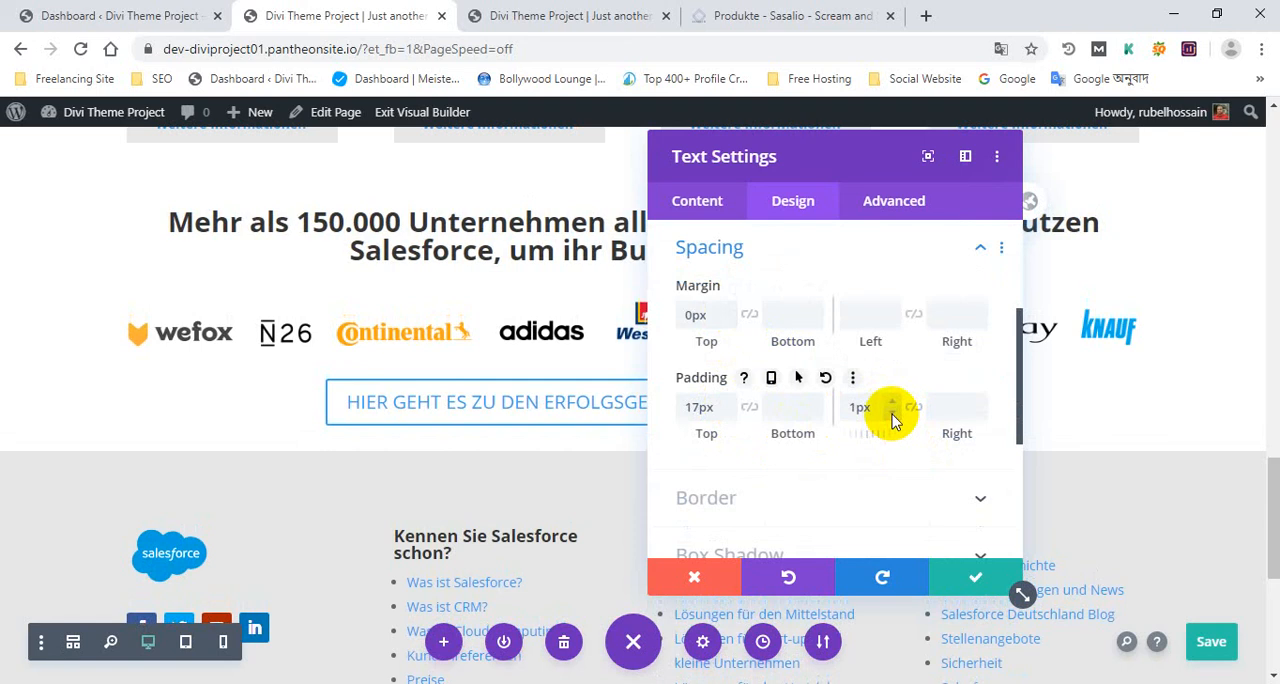
left_click(891, 414)
left_click(891, 414)
left_click(975, 572)
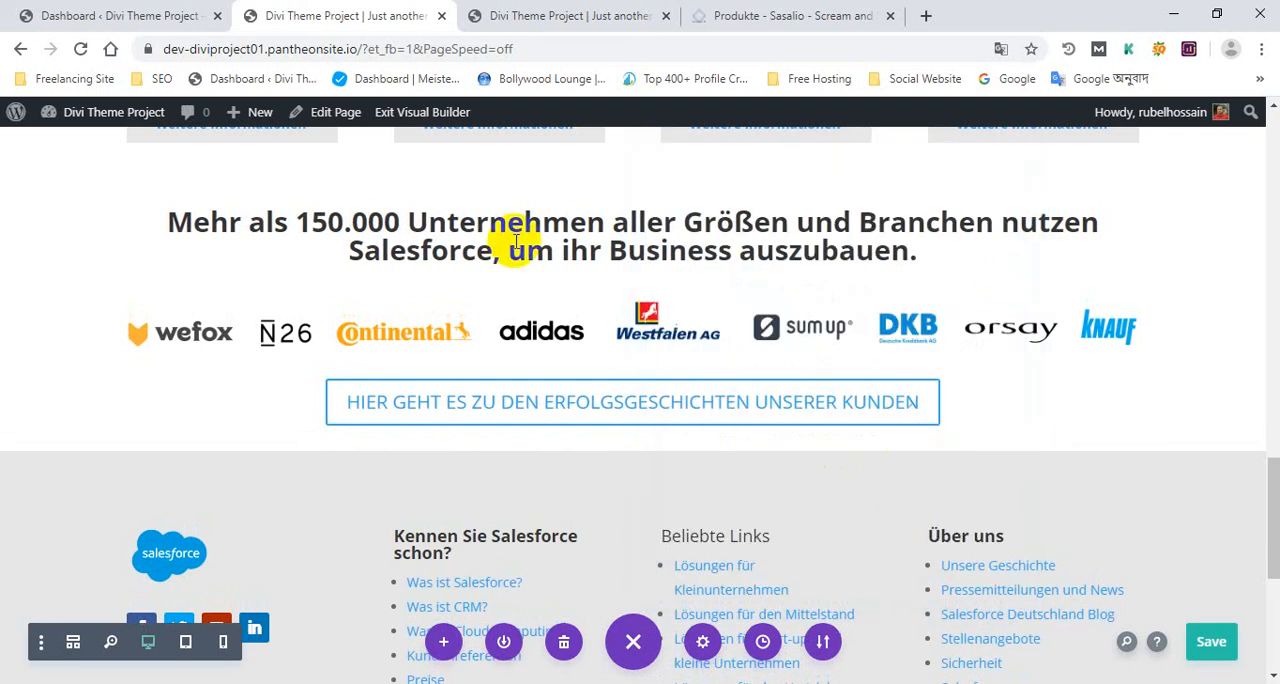
Set the customer logo strip image's top padding to 10px and apply the image settings
left_click(600, 312)
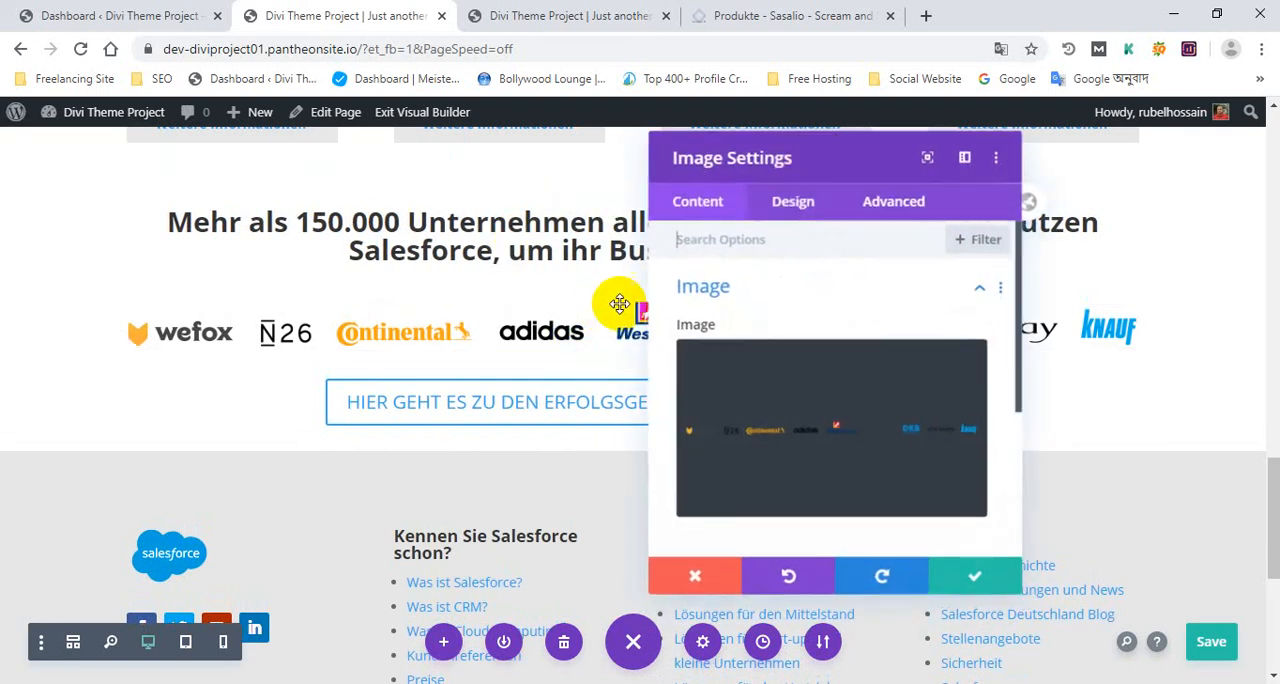
left_click(793, 198)
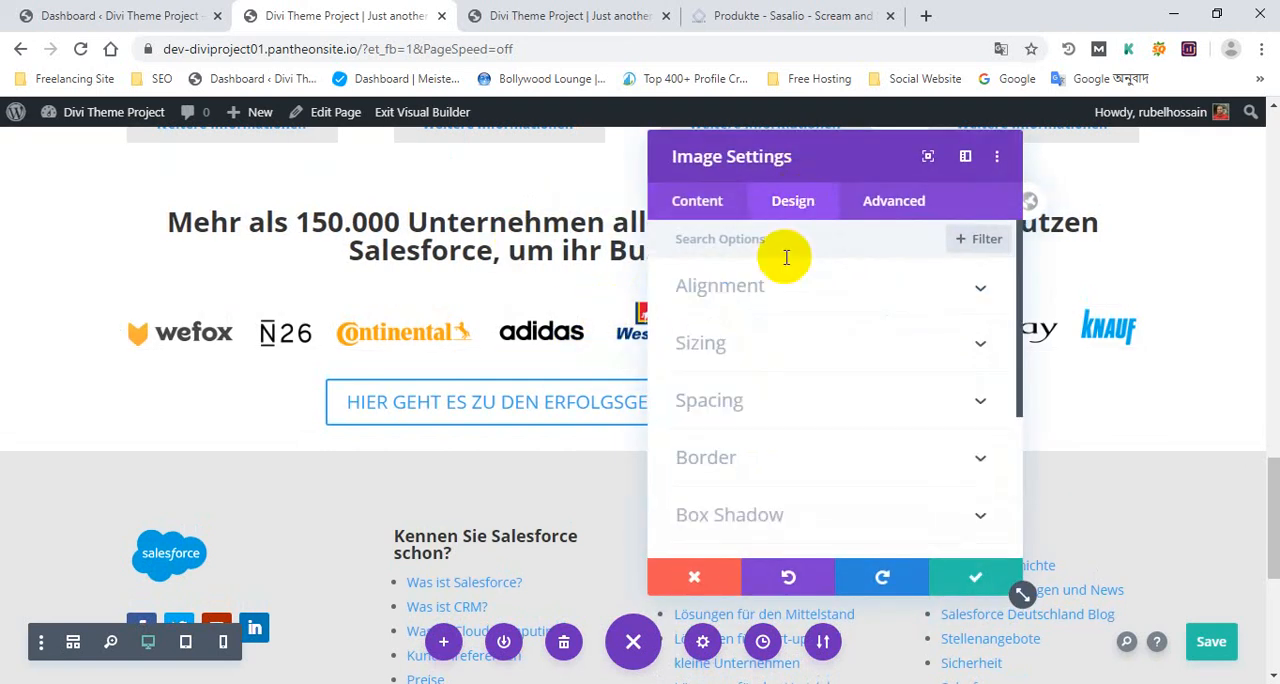
left_click(755, 408)
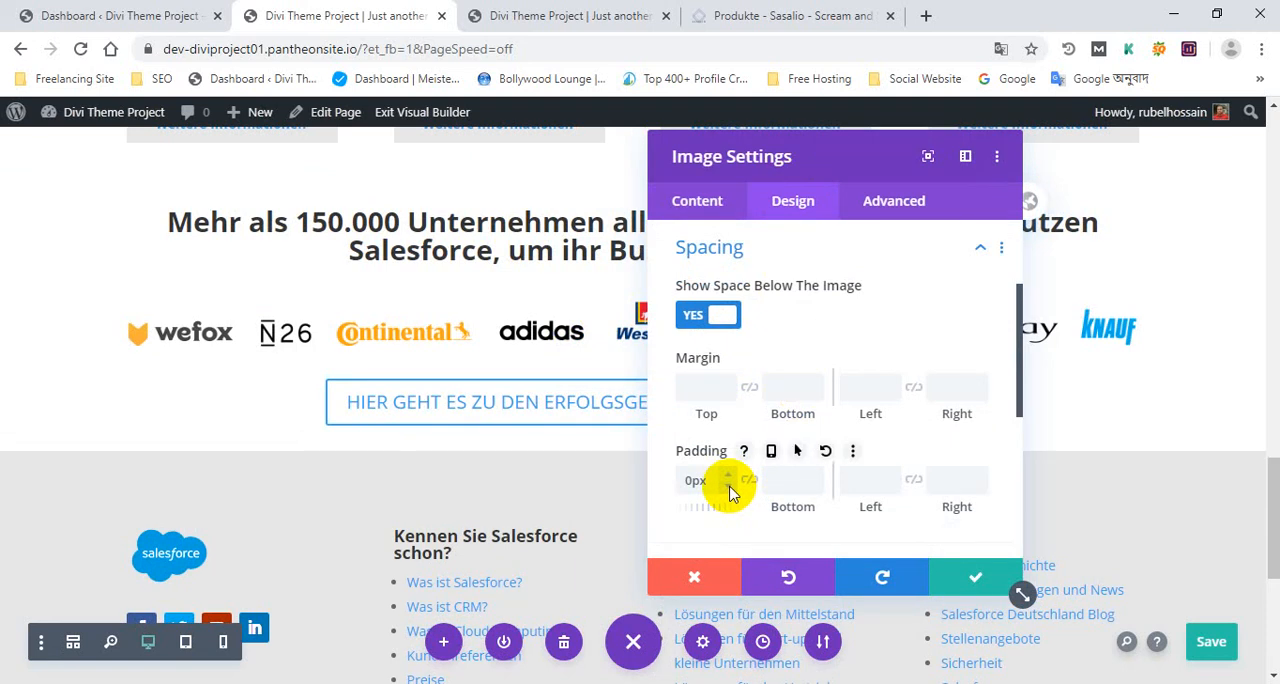
left_click_drag(728, 478, 785, 515)
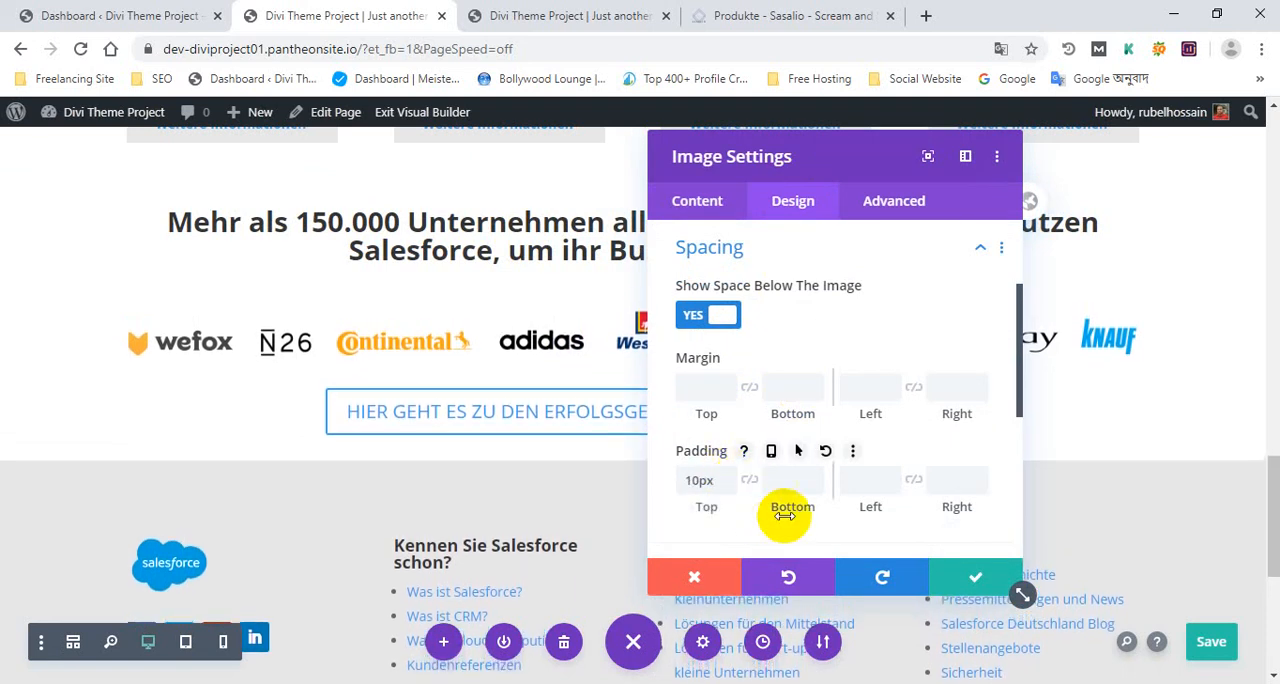
left_click(978, 581)
Raise the top padding of the button below the logos to 12px, reduce it slightly and apply the button settings
left_click(601, 398)
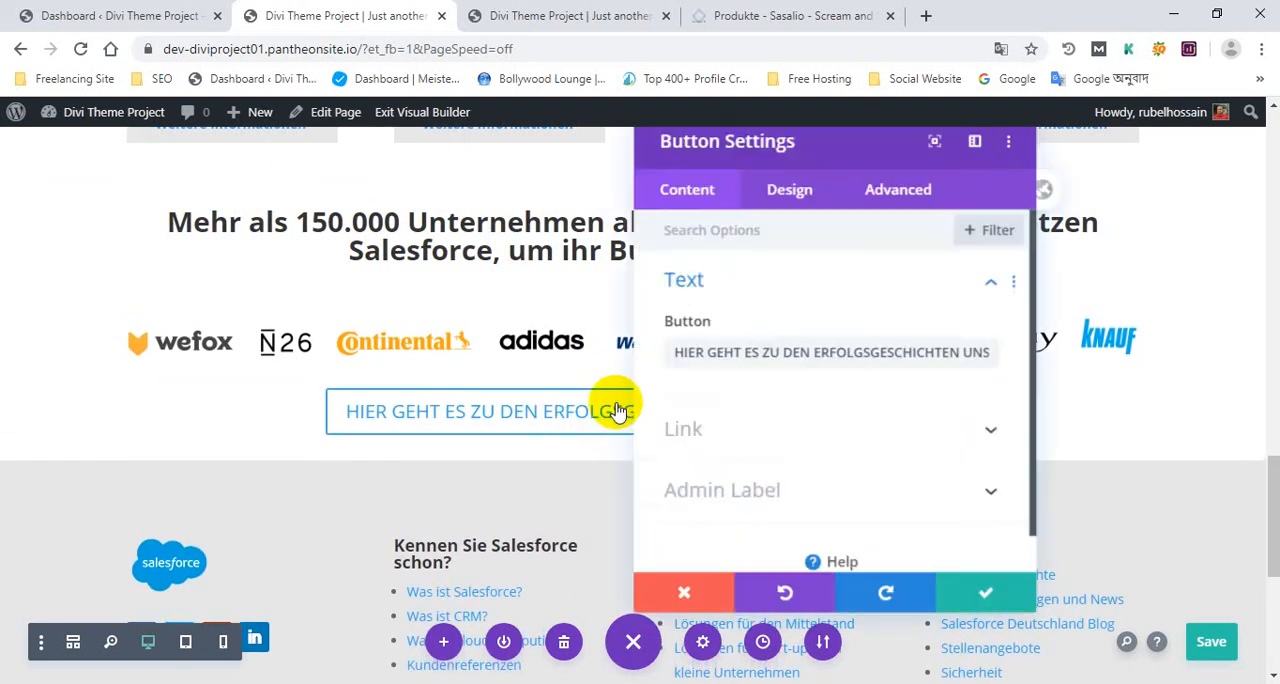
scroll(760, 426, "down", 1)
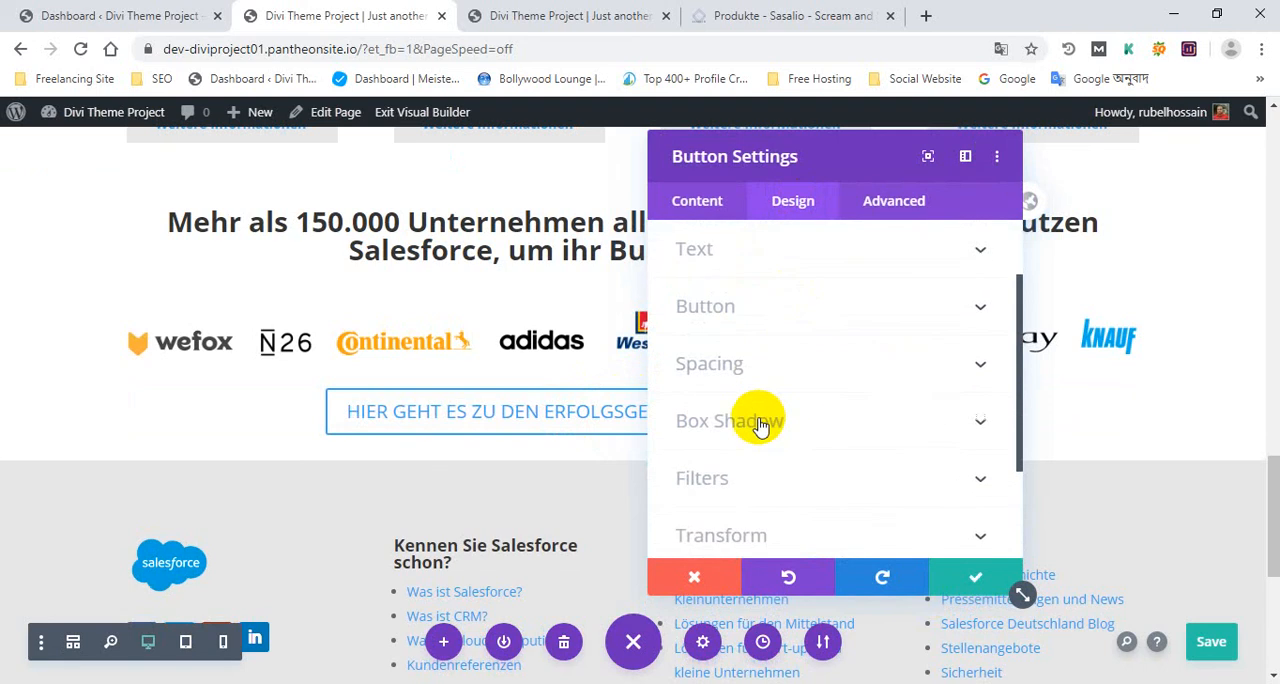
left_click(757, 366)
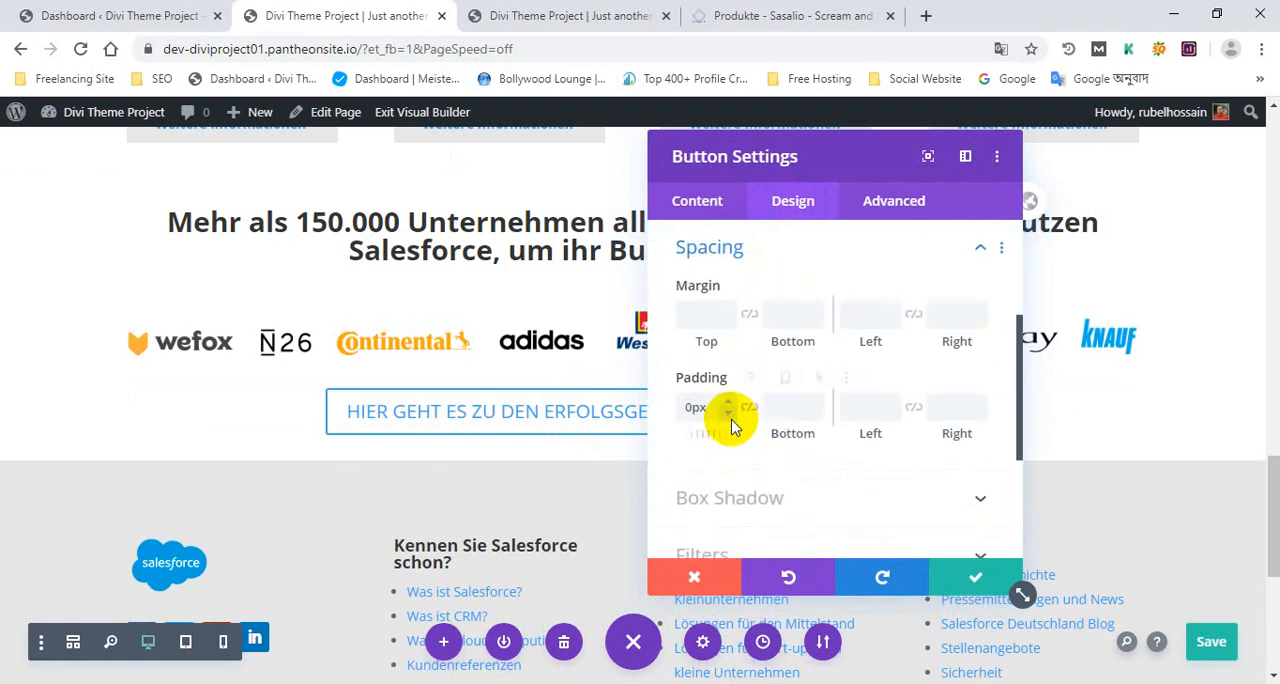
left_click(731, 399)
left_click(731, 399)
left_click(731, 398)
left_click(731, 398)
left_click(731, 398)
left_click(731, 398)
left_click(731, 398)
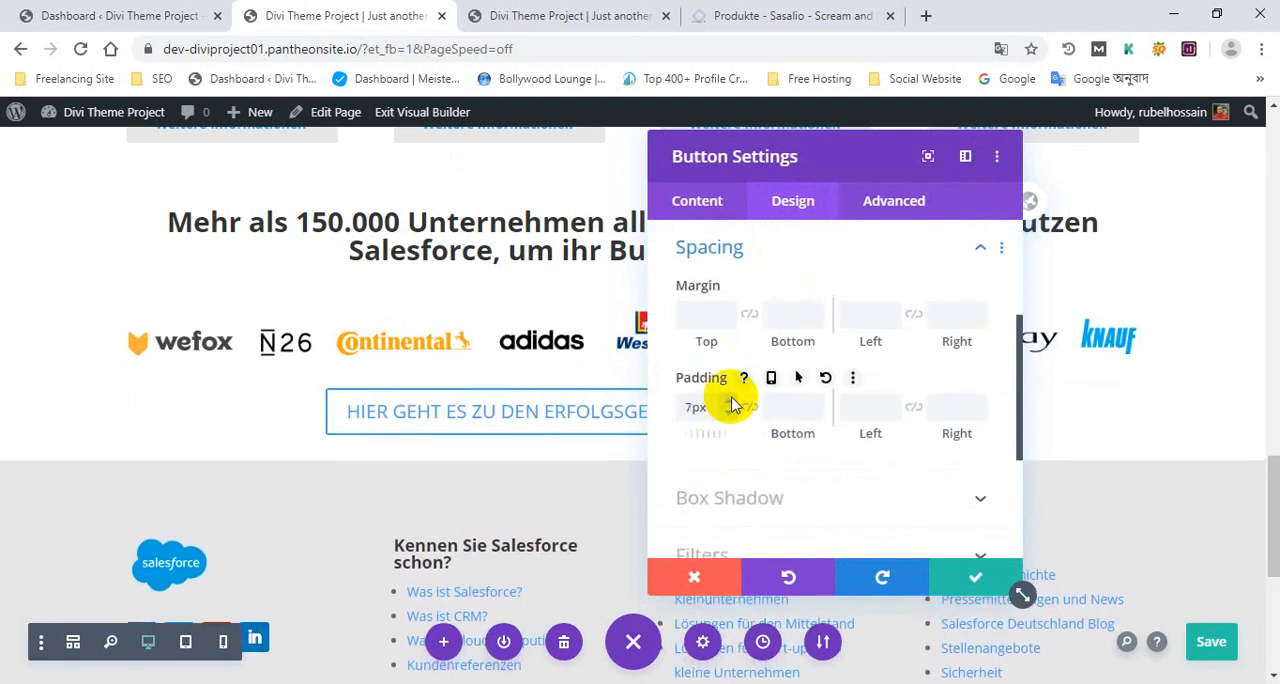
left_click(731, 400)
left_click(731, 400)
left_click(731, 400)
left_click(731, 400)
left_click(731, 400)
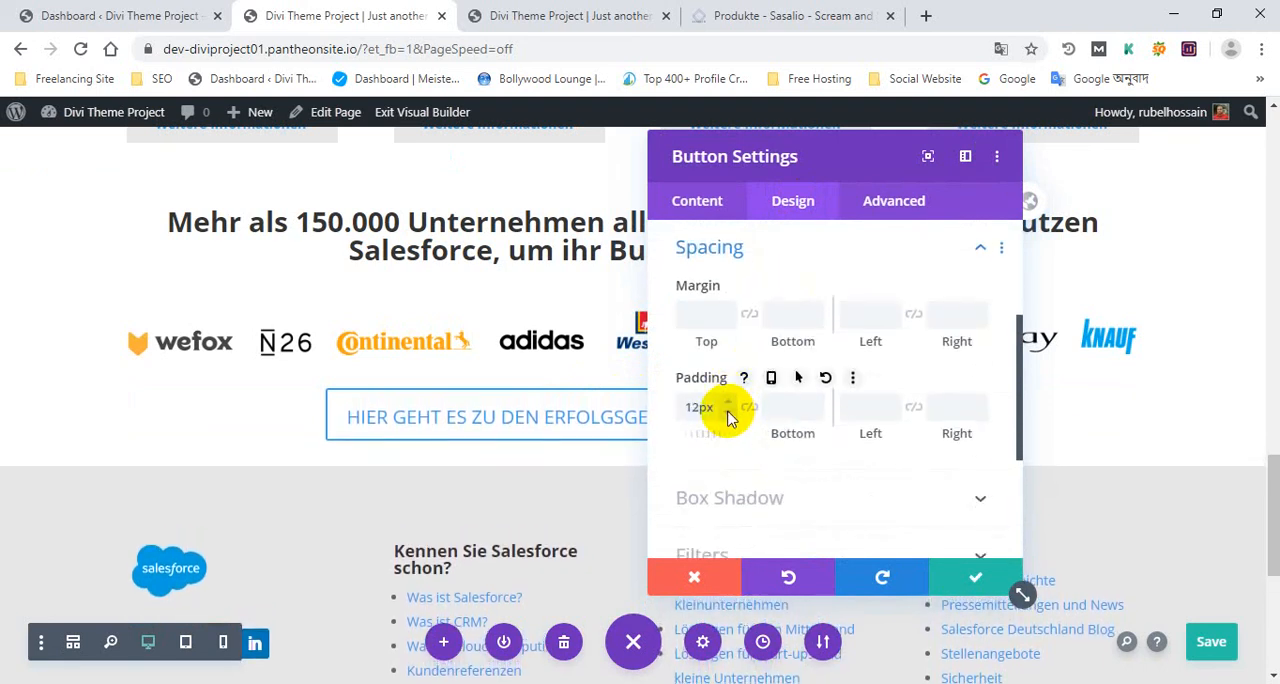
left_click(728, 413)
left_click(728, 413)
left_click(728, 413)
left_click(728, 413)
left_click(980, 580)
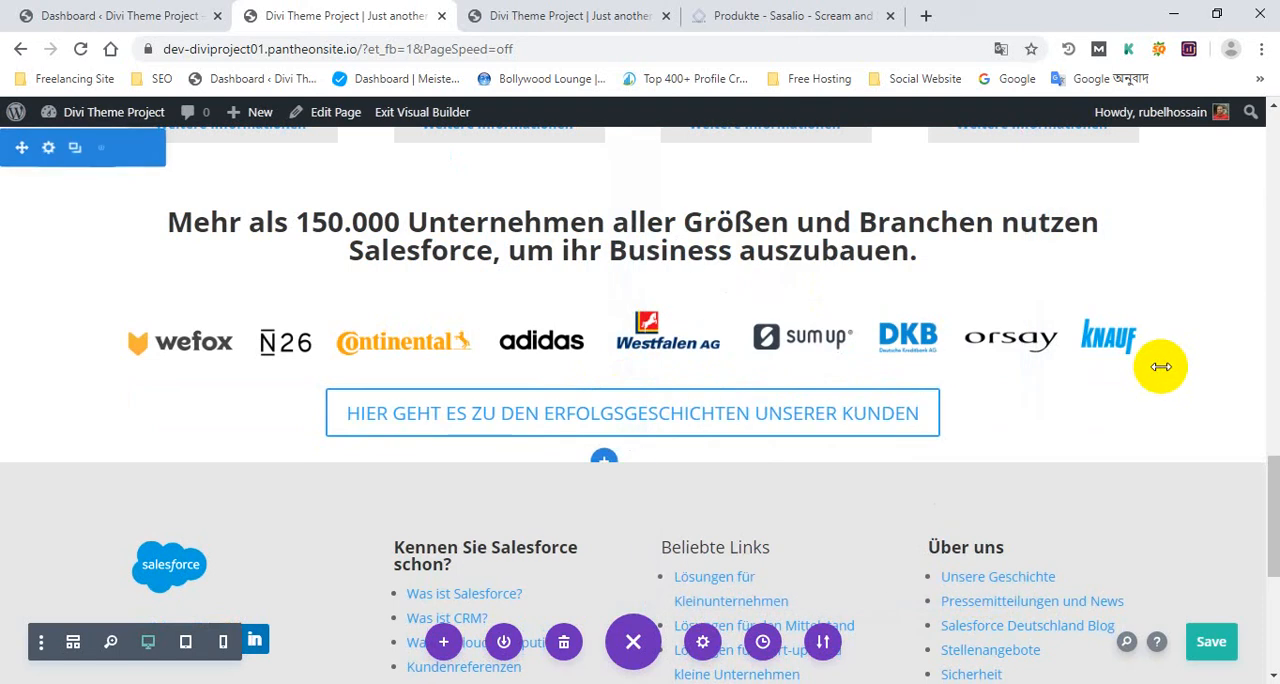
Review the adjusted spacing of the customer logo section and save the homepage
scroll(829, 297, "down", 2)
scroll(491, 354, "up", 2)
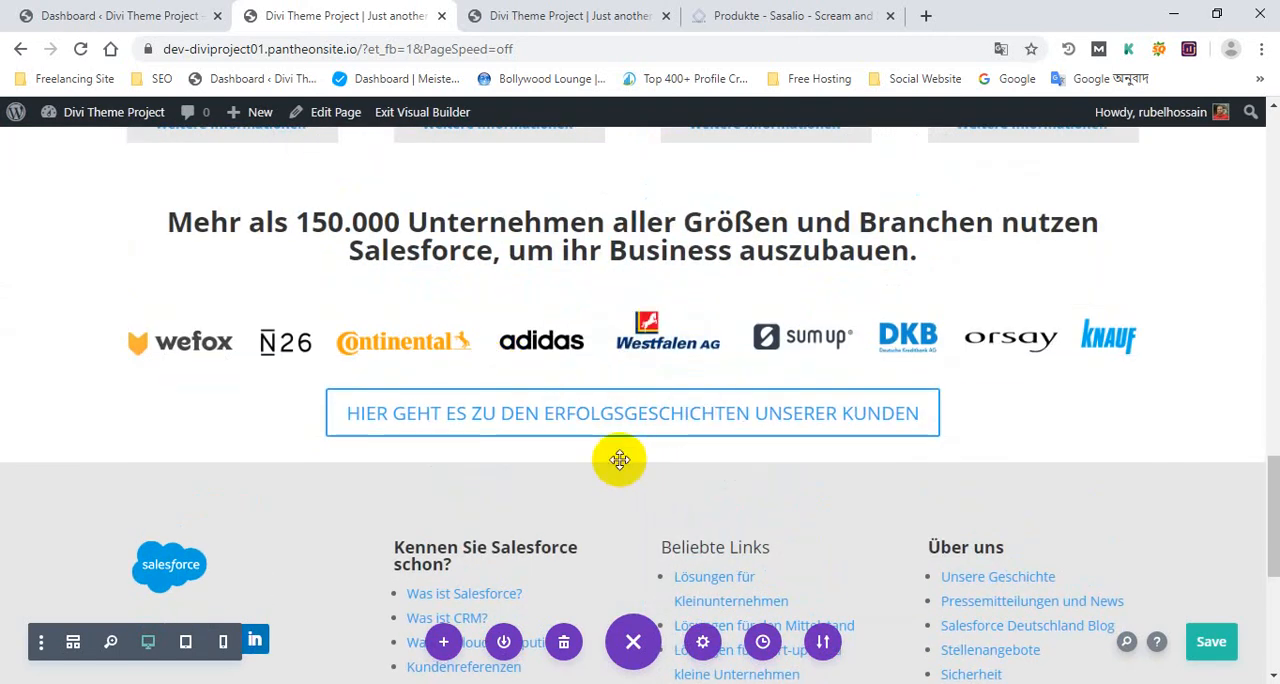
key("ctrl+s")
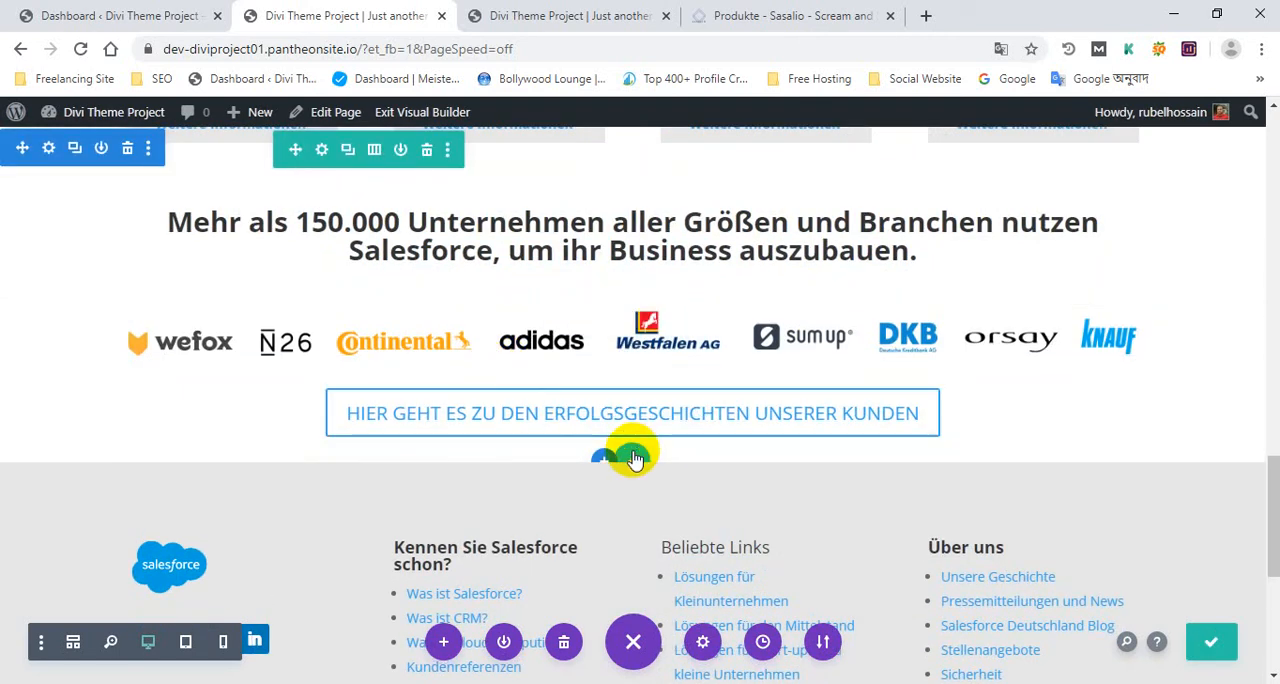
Add an empty single-column row below the customer logo row and move the "HIER GEHT ES ZU DEN ERFOLGSGESCHICHTEN" button into it
scroll(665, 457, "down", 2)
scroll(679, 452, "up", 2)
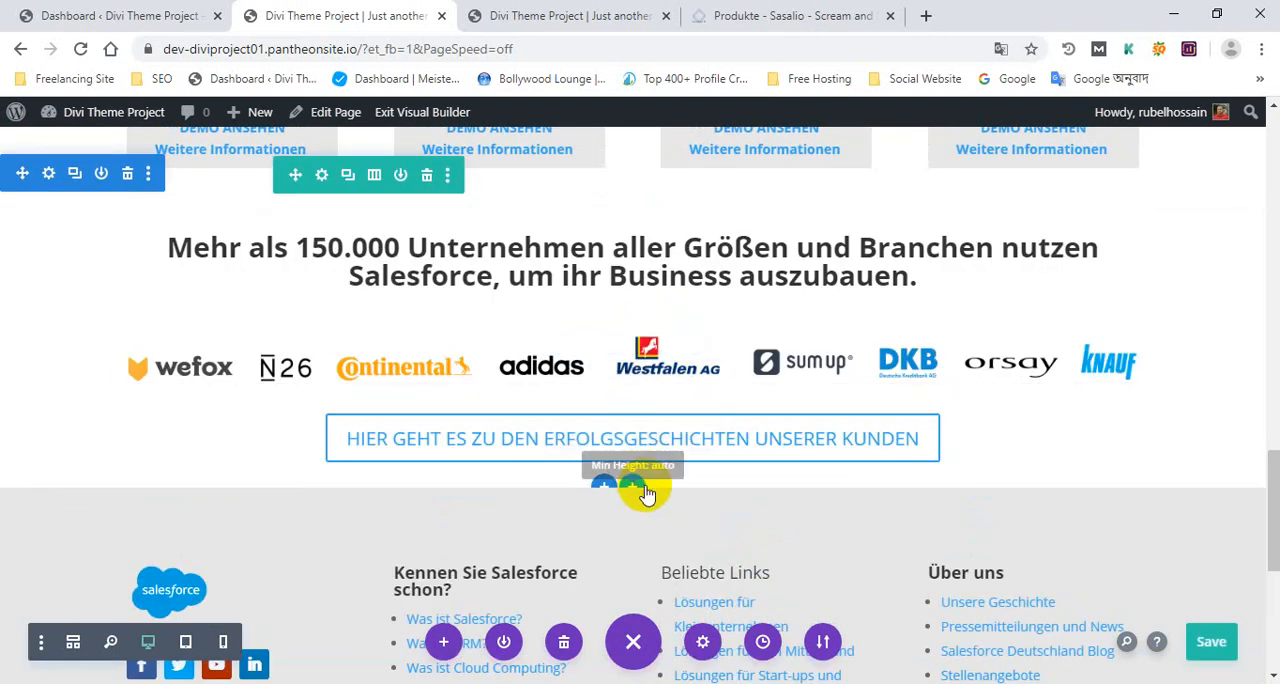
left_click(632, 484)
left_click(498, 288)
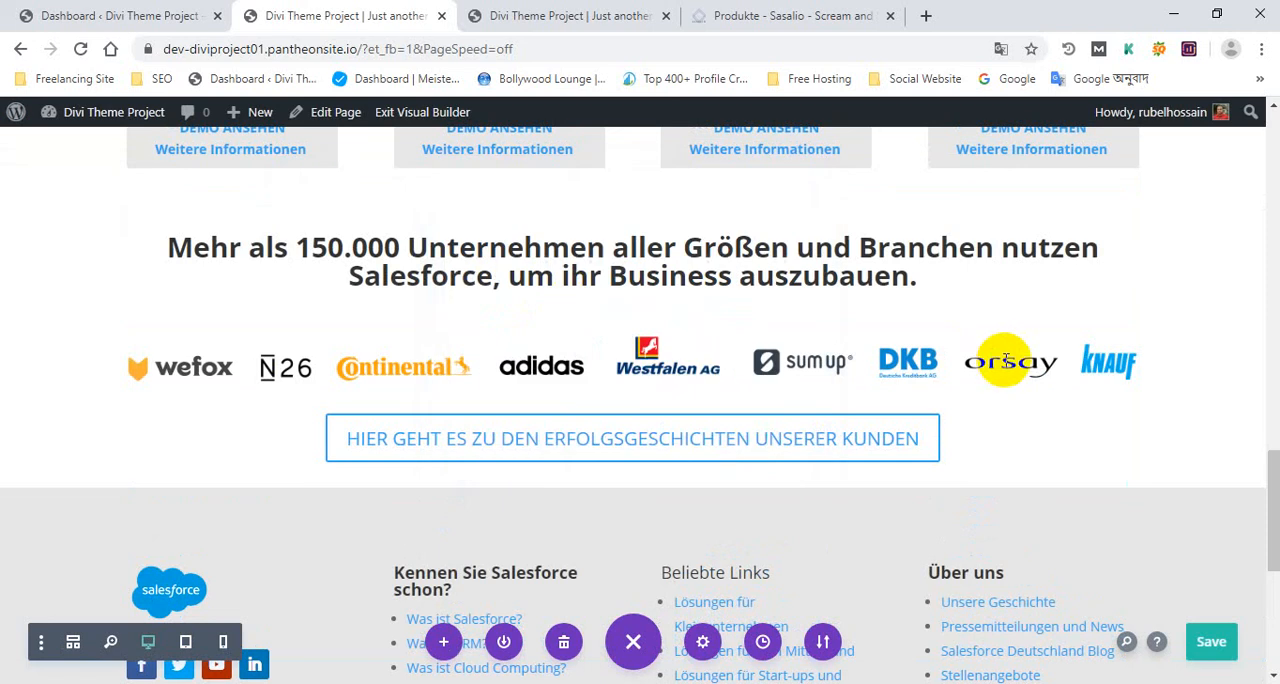
left_click(782, 183)
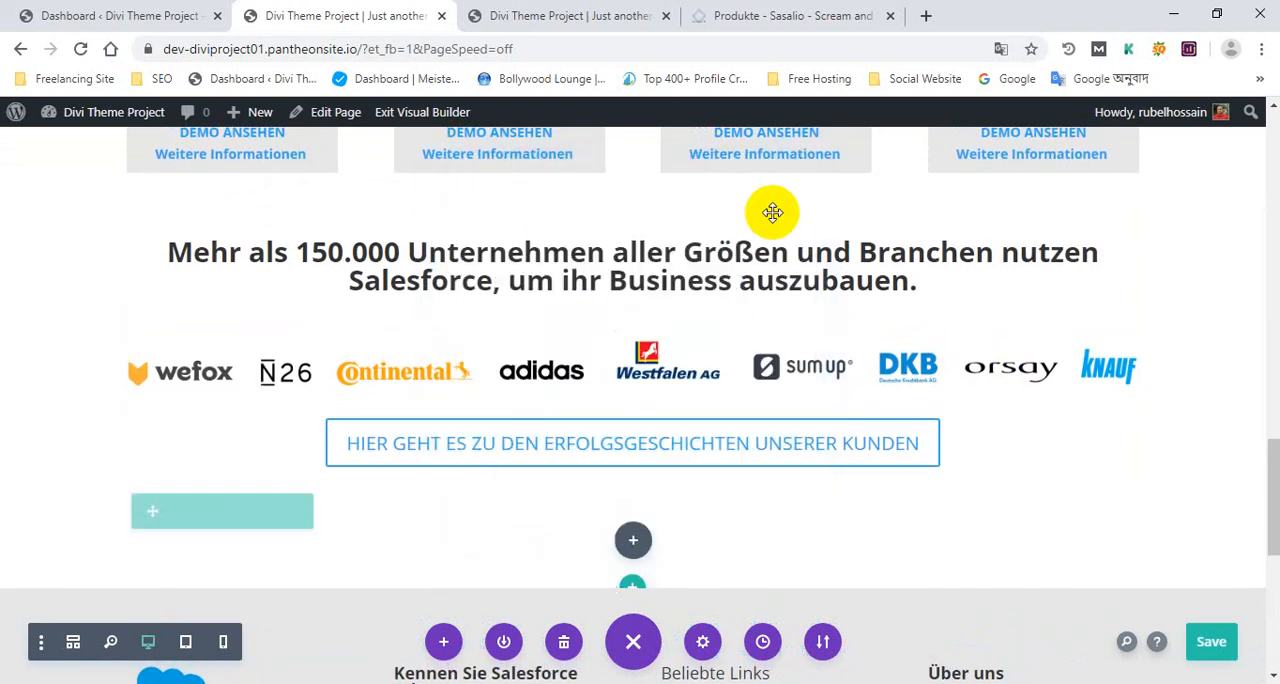
scroll(694, 409, "down", 3)
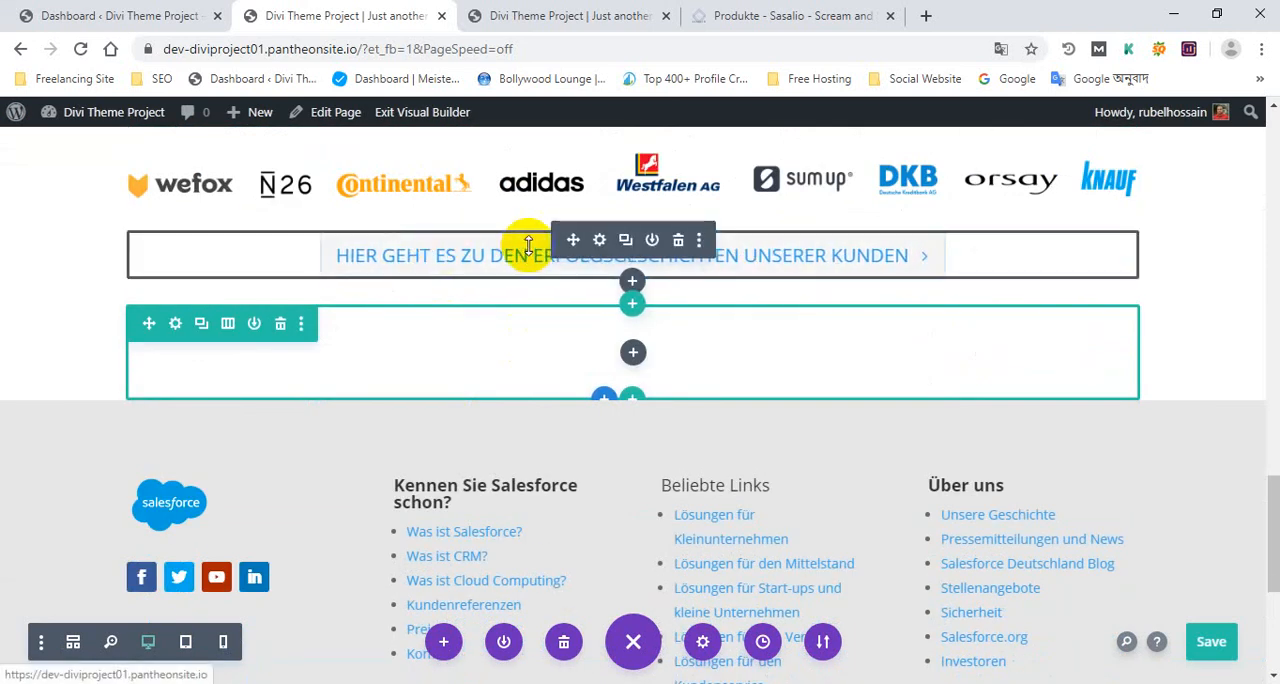
left_click_drag(573, 240, 602, 349)
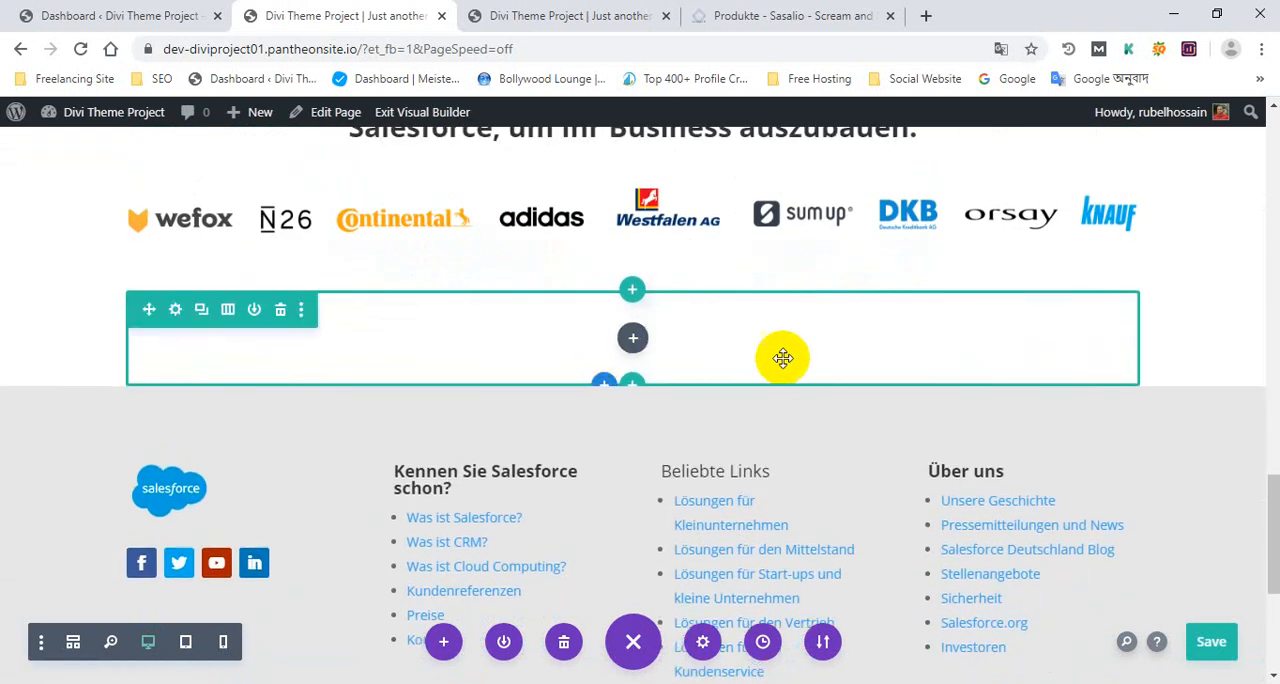
scroll(824, 345, "up", 1)
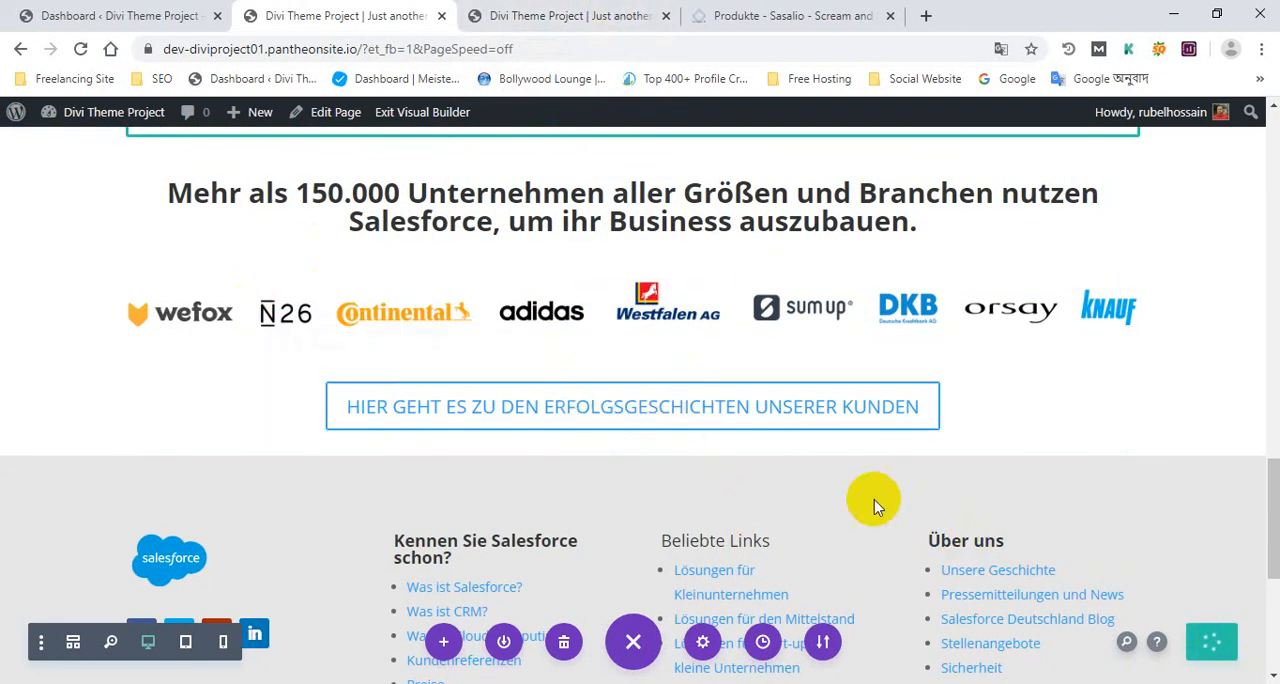
Reload the published homepage, dismiss the translation offer and check the spacing between the heading, customer logos and button
left_click(505, 14)
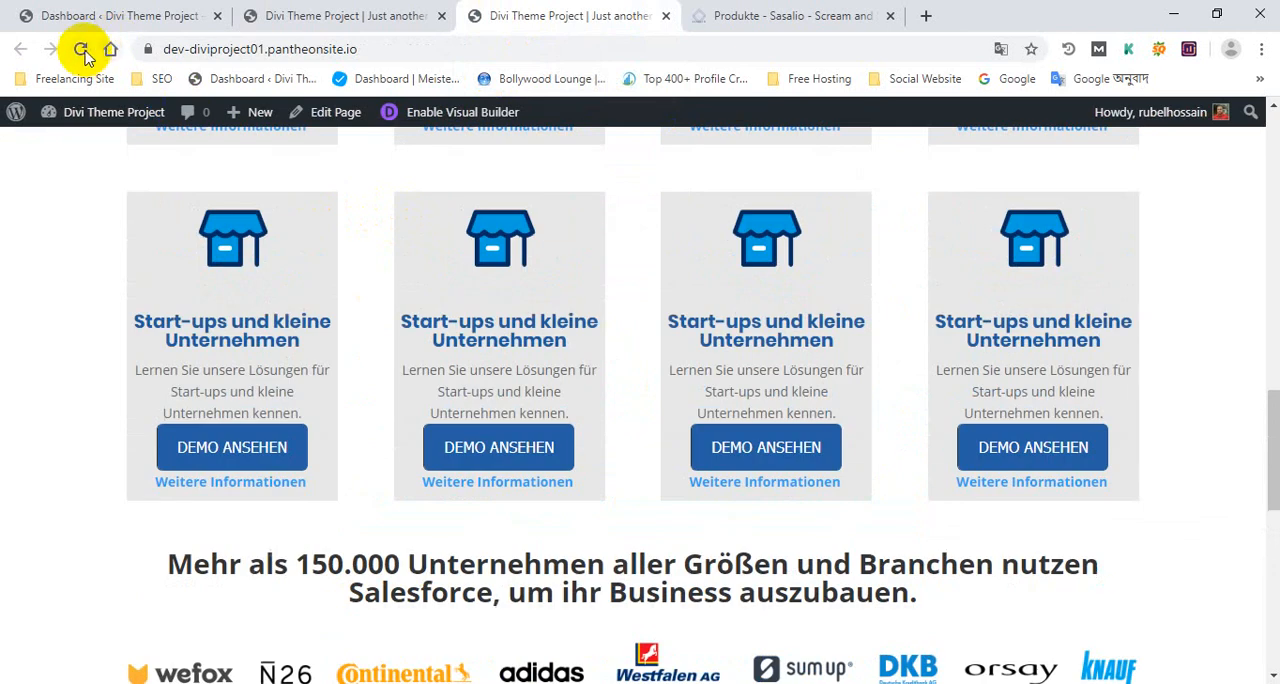
scroll(437, 315, "down", 15)
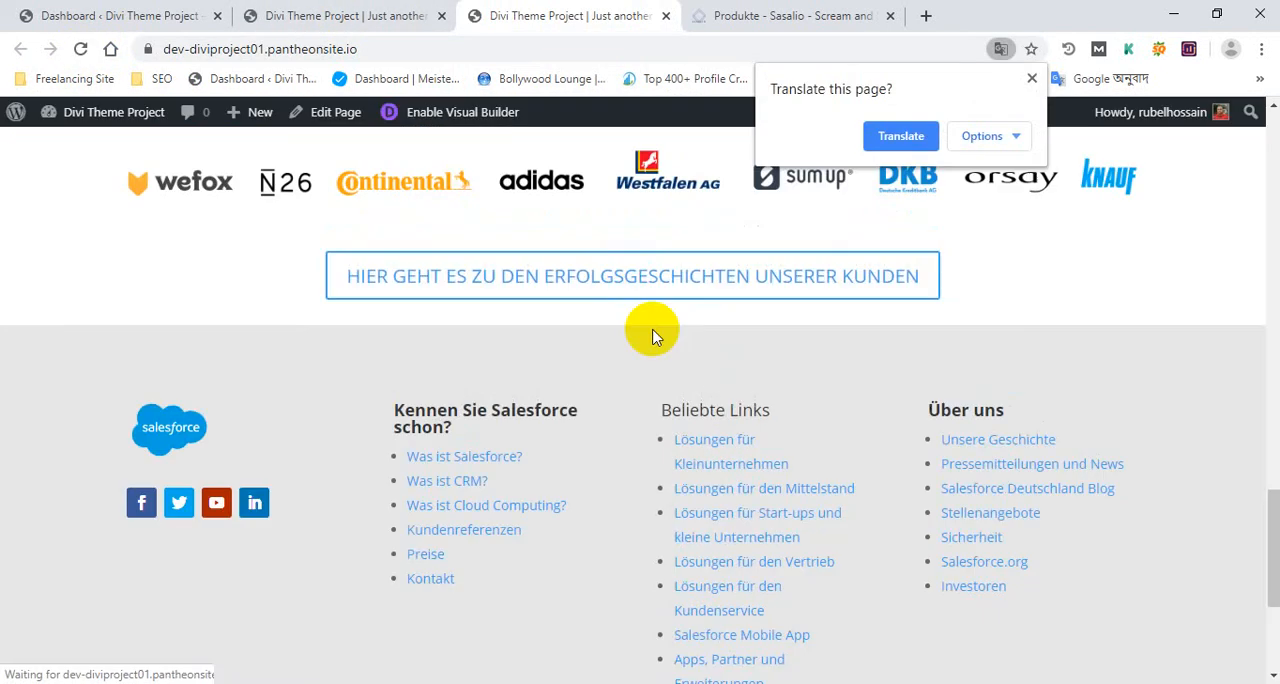
scroll(1037, 463, "up", 6)
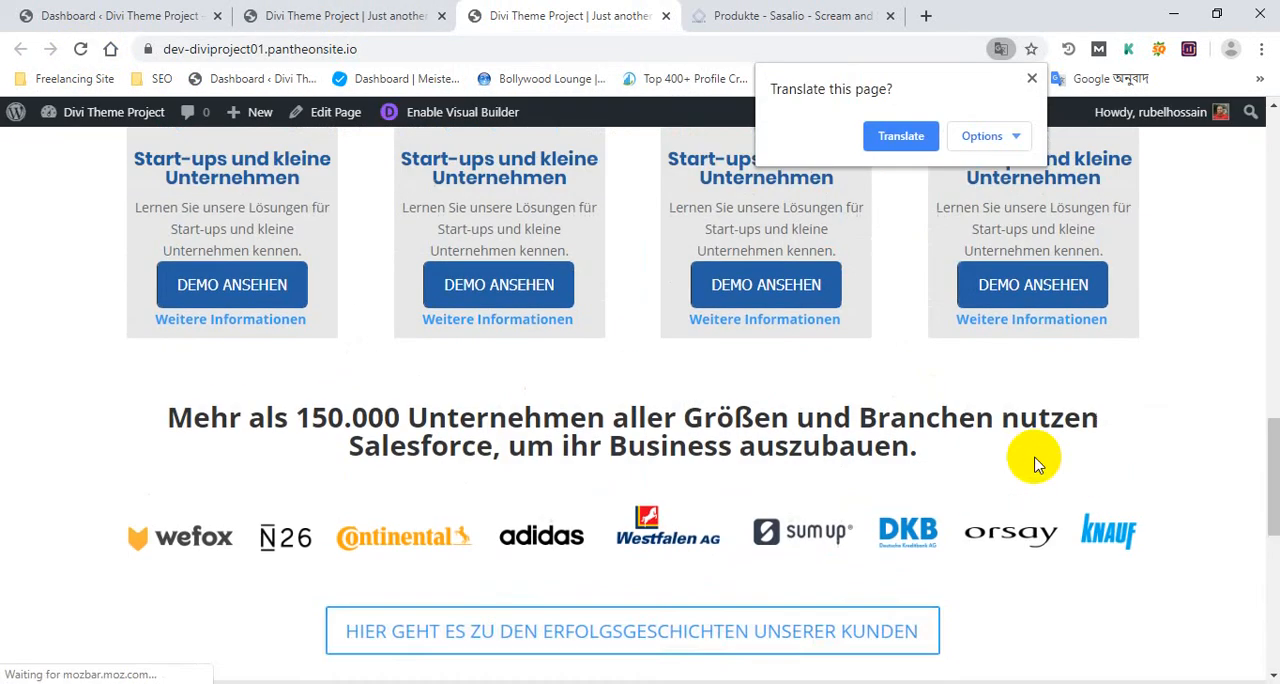
scroll(1008, 456, "down", 6)
scroll(808, 442, "up", 4)
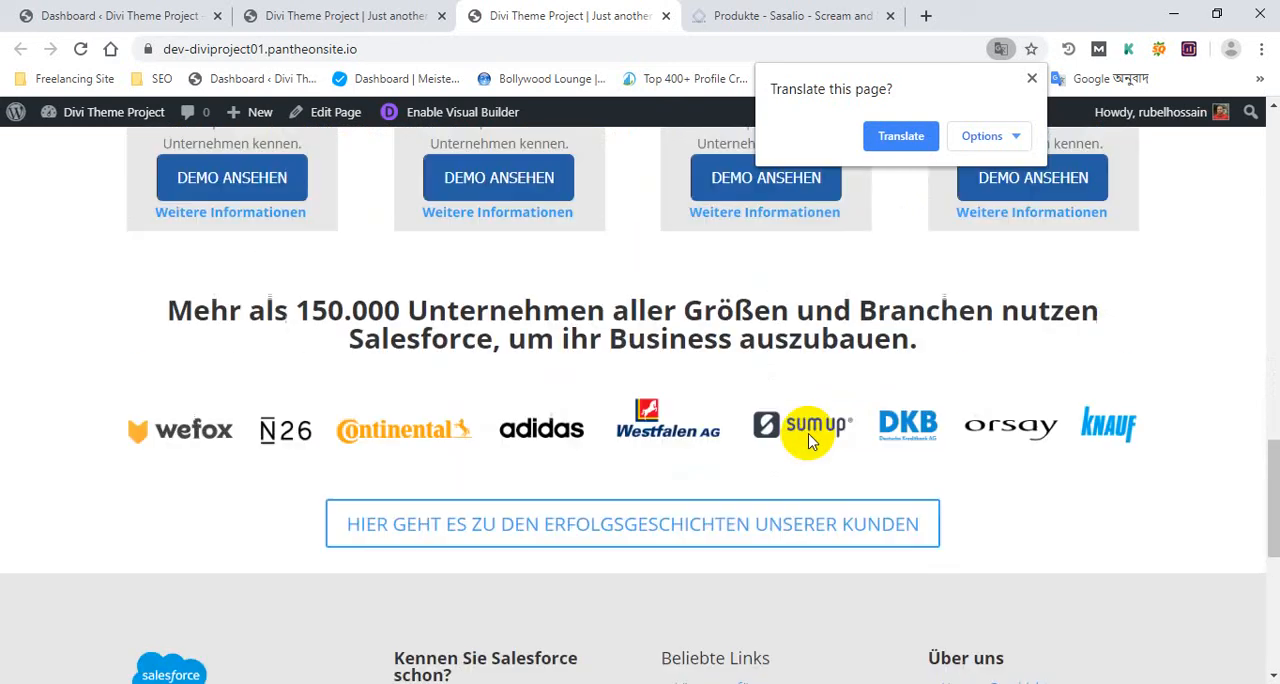
left_click(1032, 78)
scroll(586, 349, "down", 5)
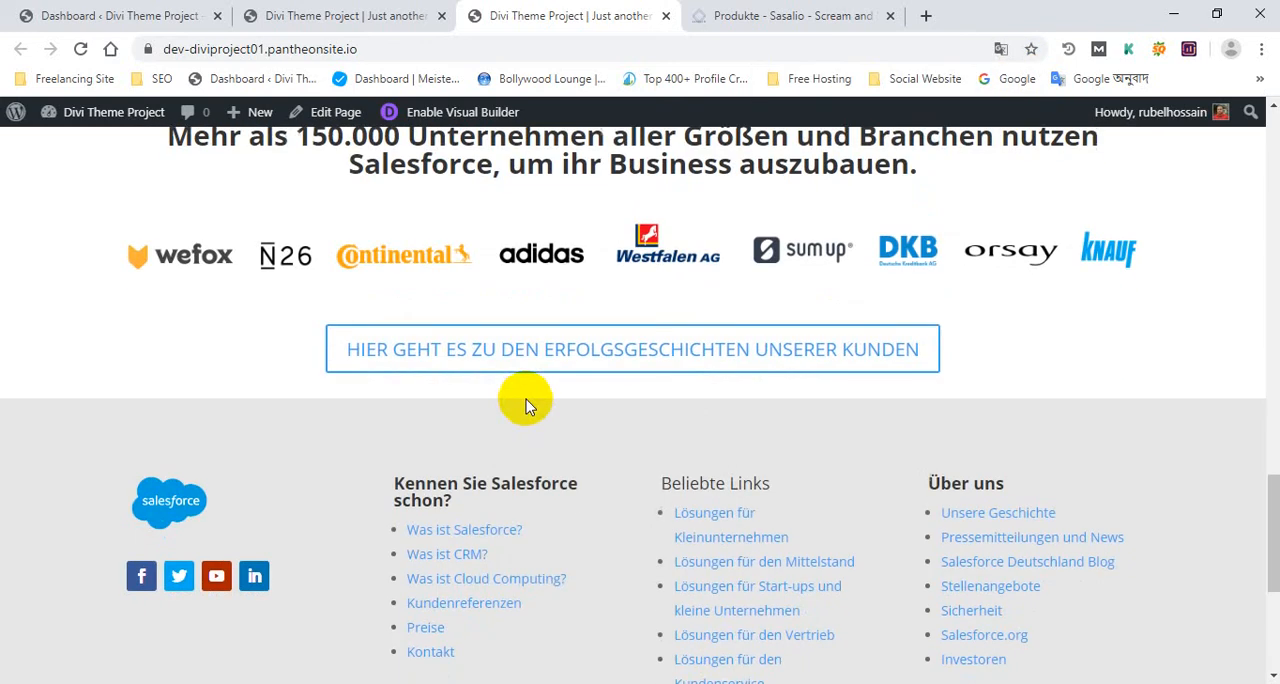
scroll(545, 415, "up", 1)
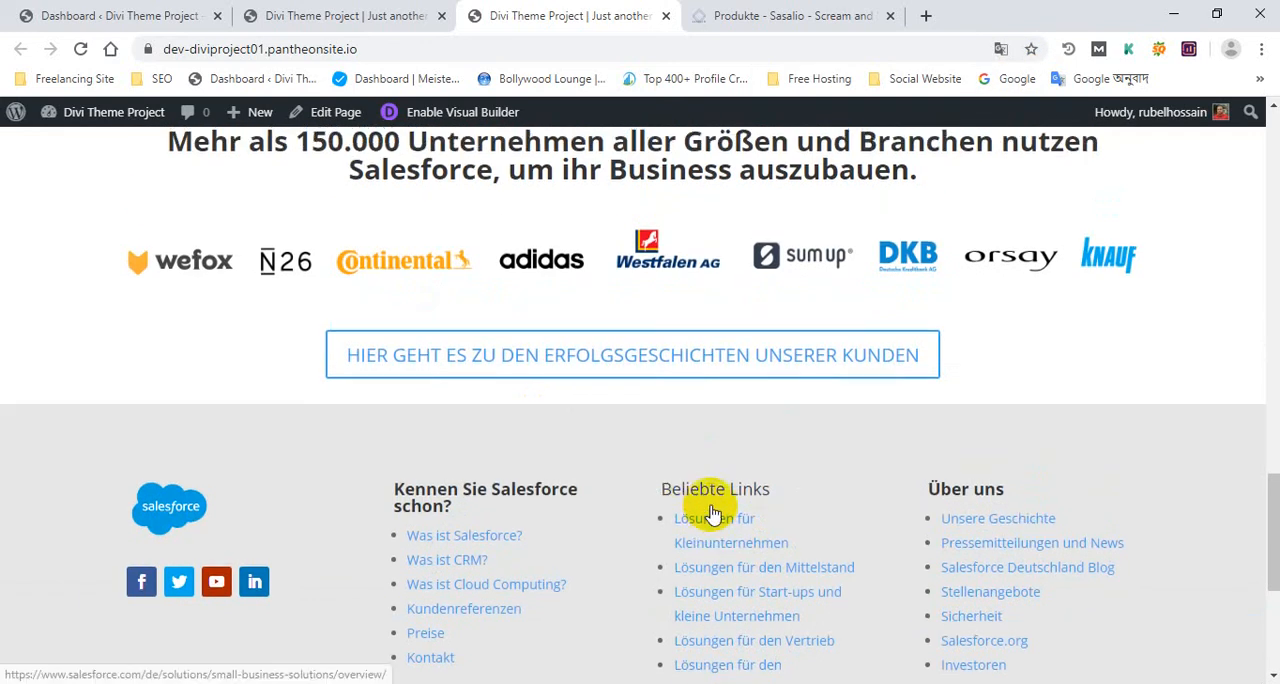
scroll(703, 518, "up", 2)
scroll(703, 508, "down", 2)
scroll(705, 513, "up", 5)
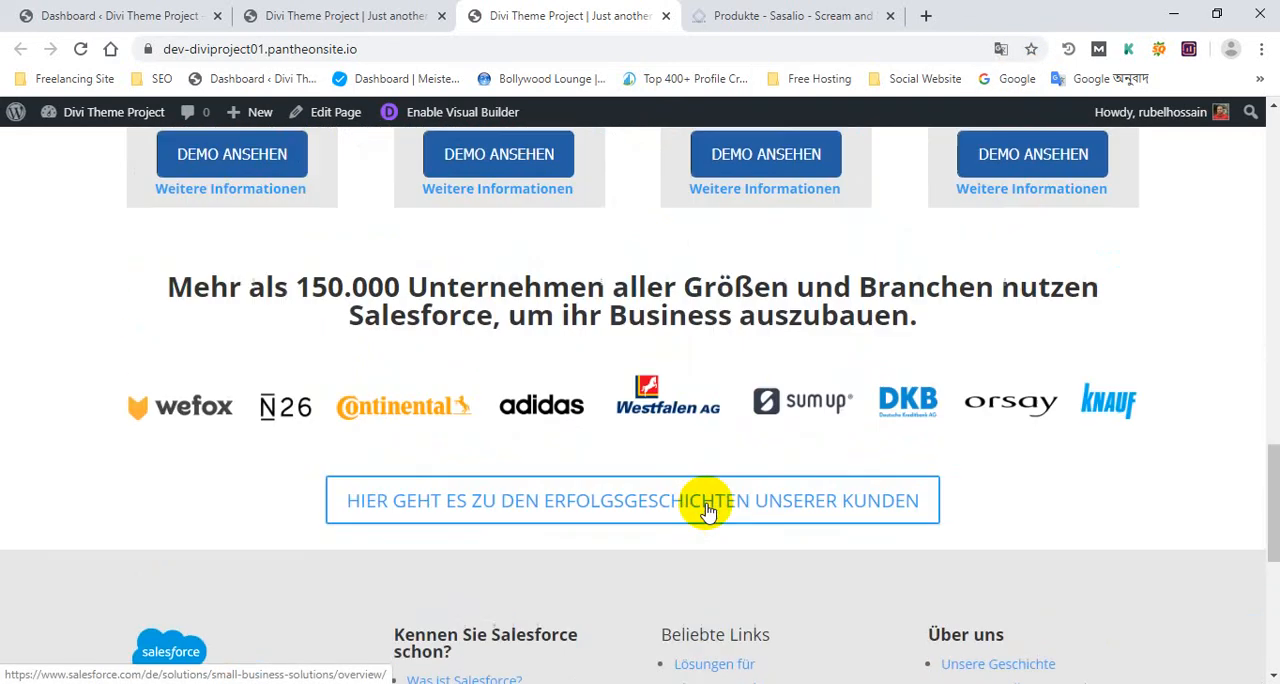
scroll(708, 503, "up", 1)
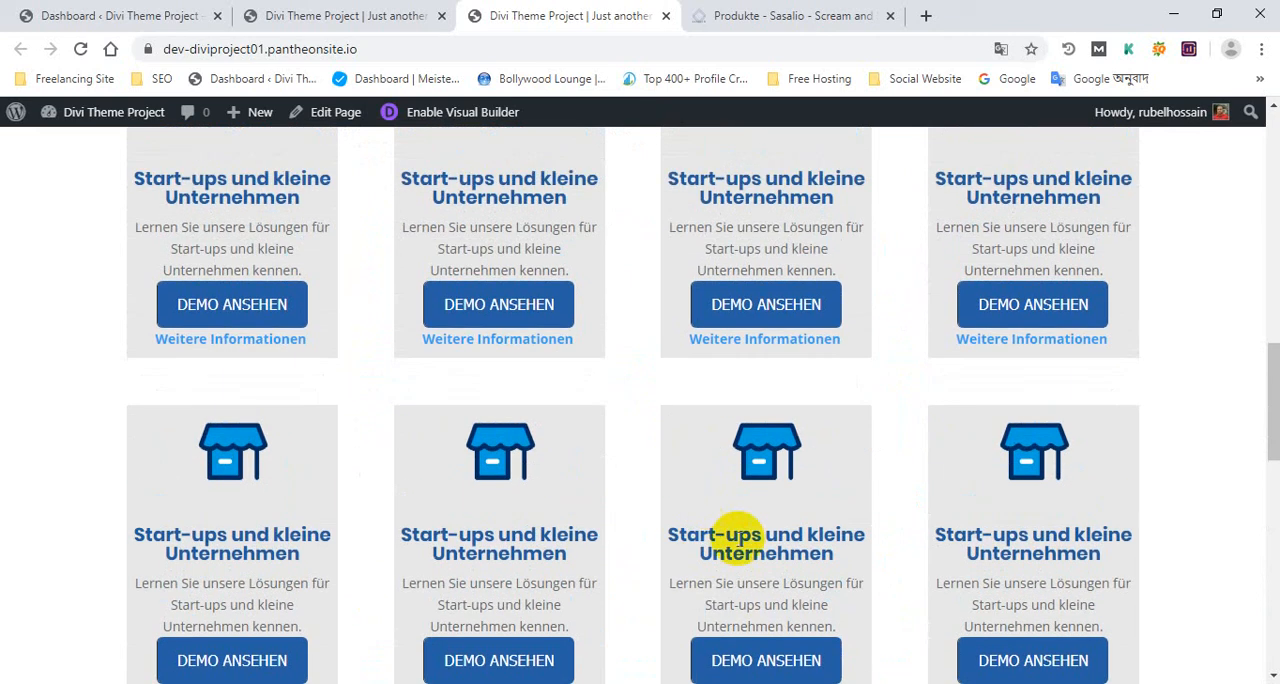